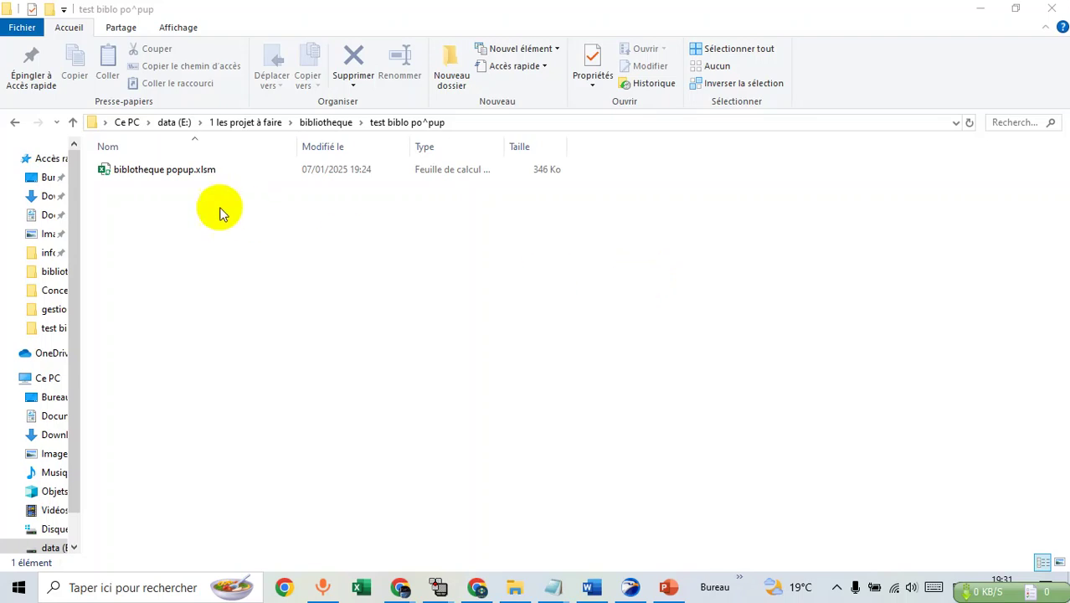
Open the workbook bibliotheque popup.xlsm from File Explorer's right-click menu.
left_click(179, 169)
right_click(179, 169)
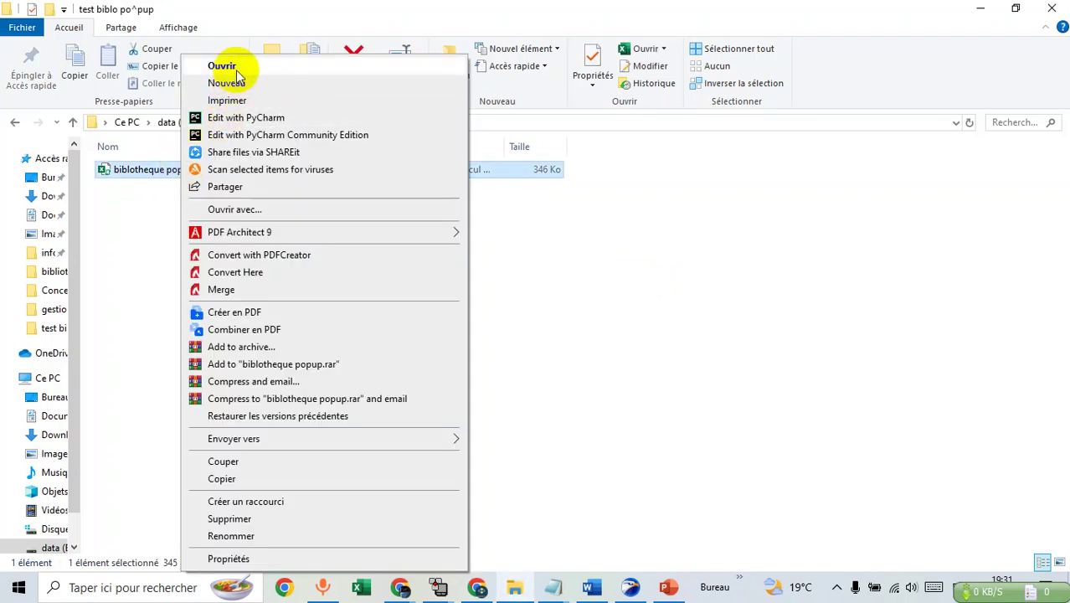
left_click(243, 66)
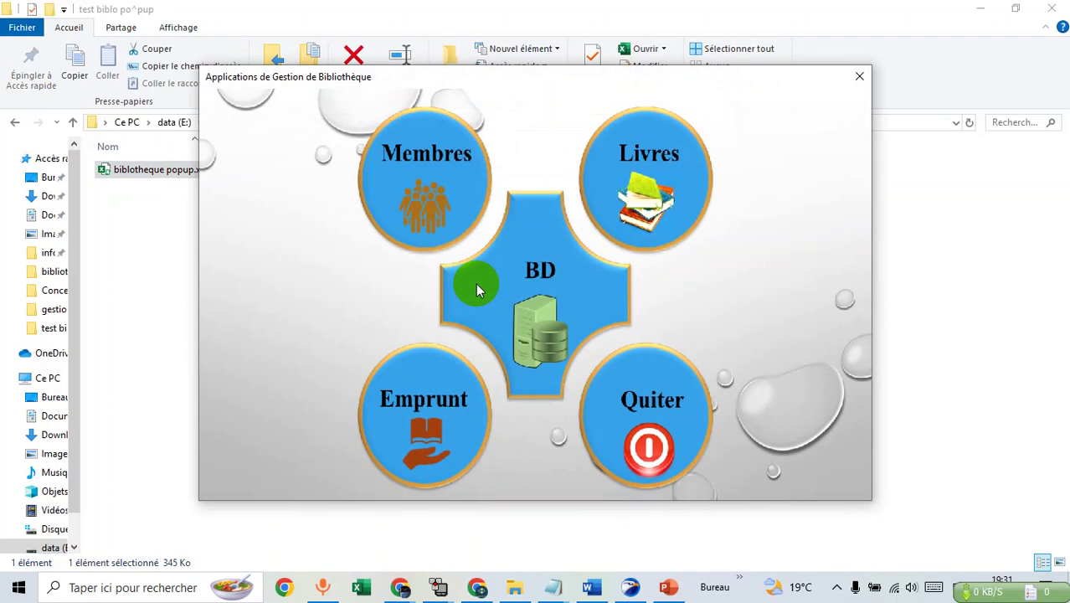
In the Membres form, enter the new member's name, address and phone number.
left_click(412, 239)
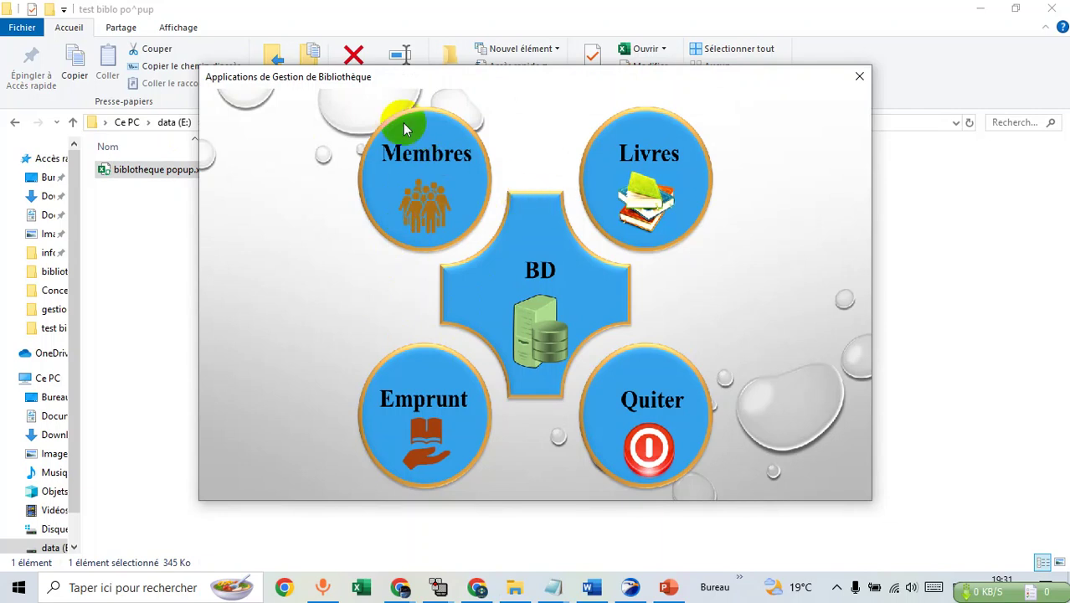
left_click_drag(567, 82, 538, 95)
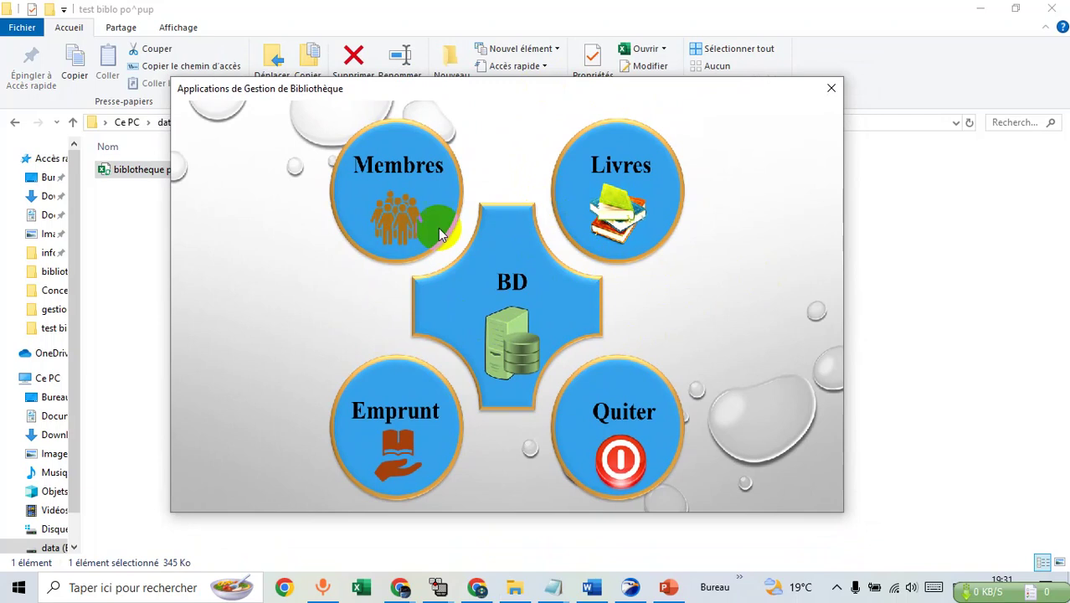
left_click(403, 207)
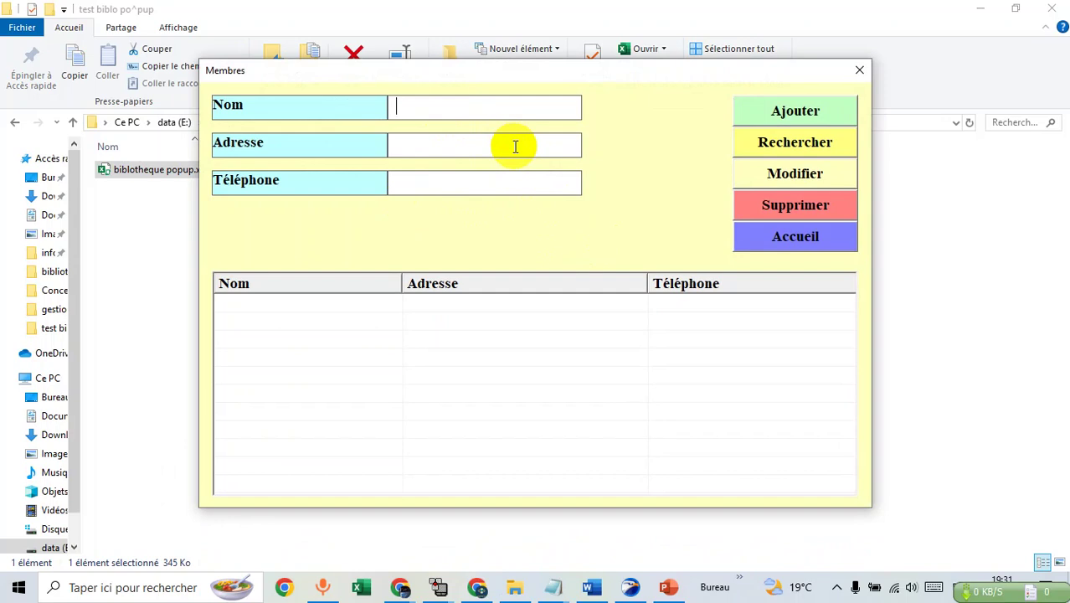
type("Eric")
left_click(523, 139)
type("Rue de lz")
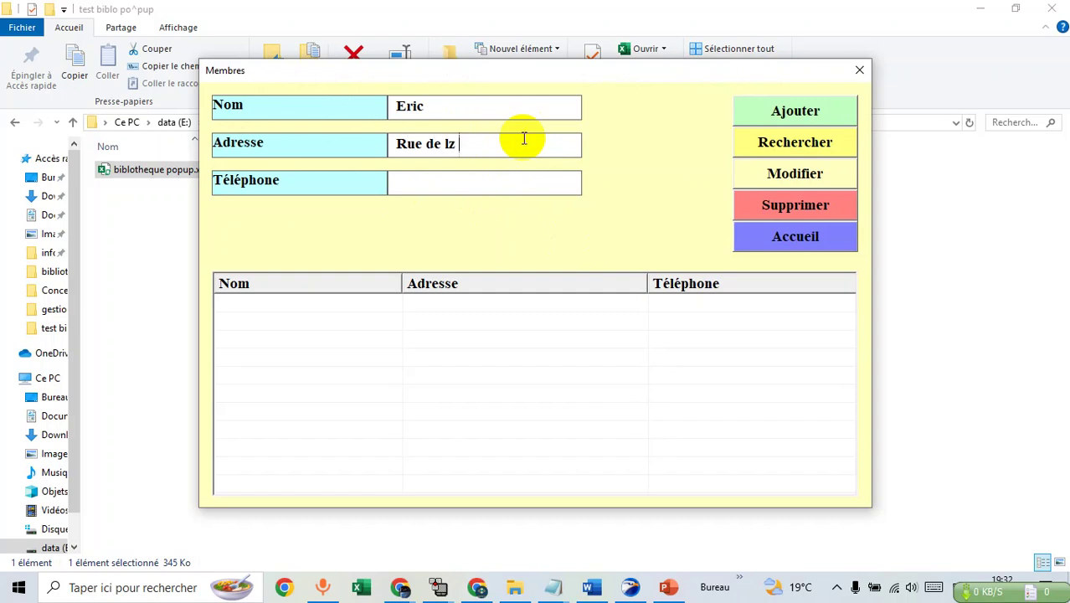
type("aix Paris")
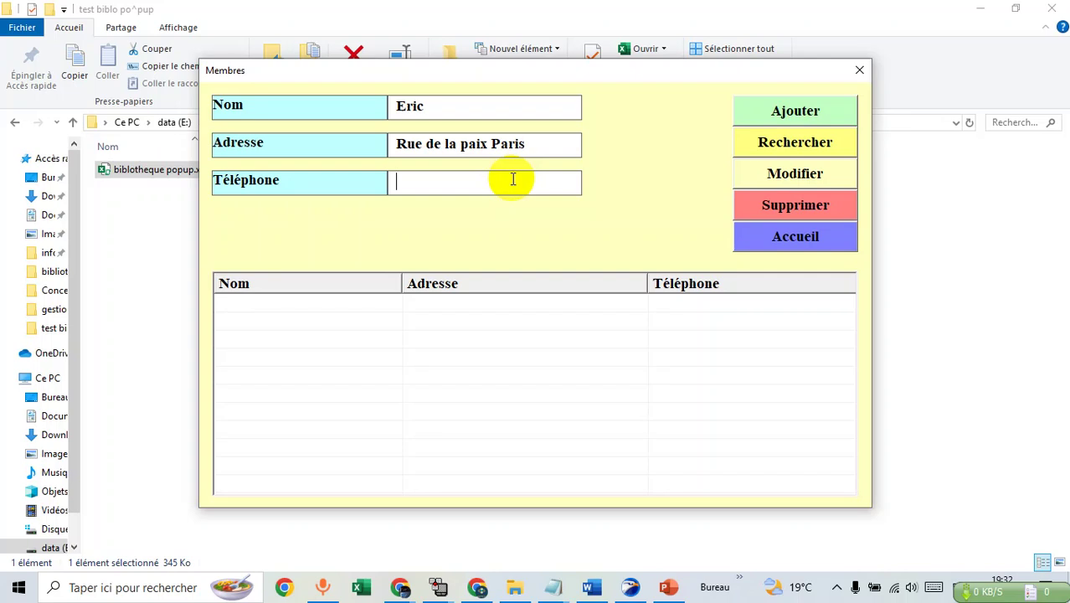
left_click(513, 179)
type("0266666666666")
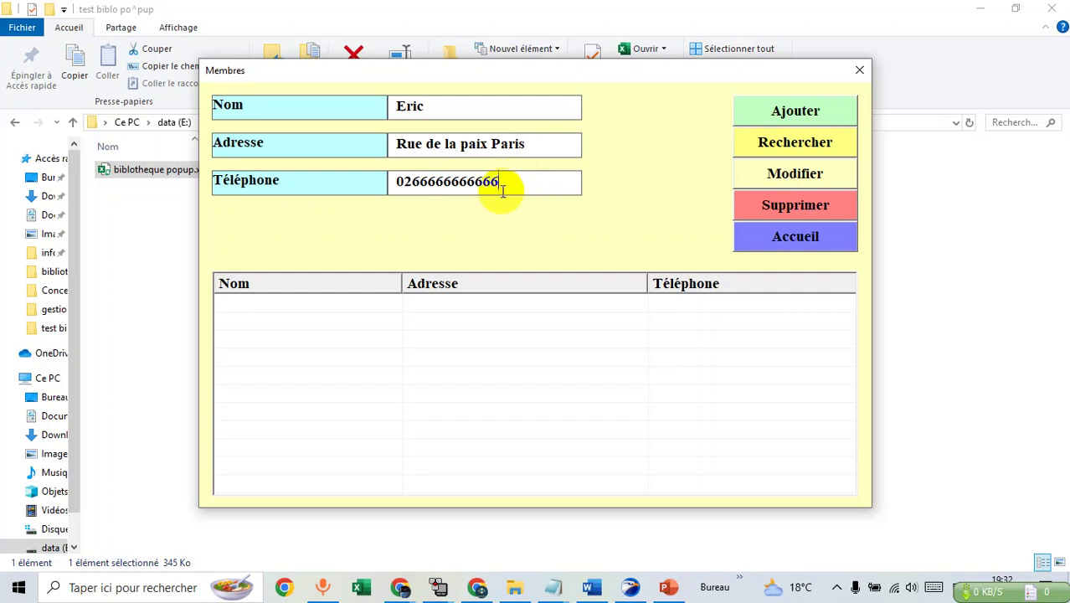
Add the member, confirm the message, and return to the Accueil menu.
left_click(798, 118)
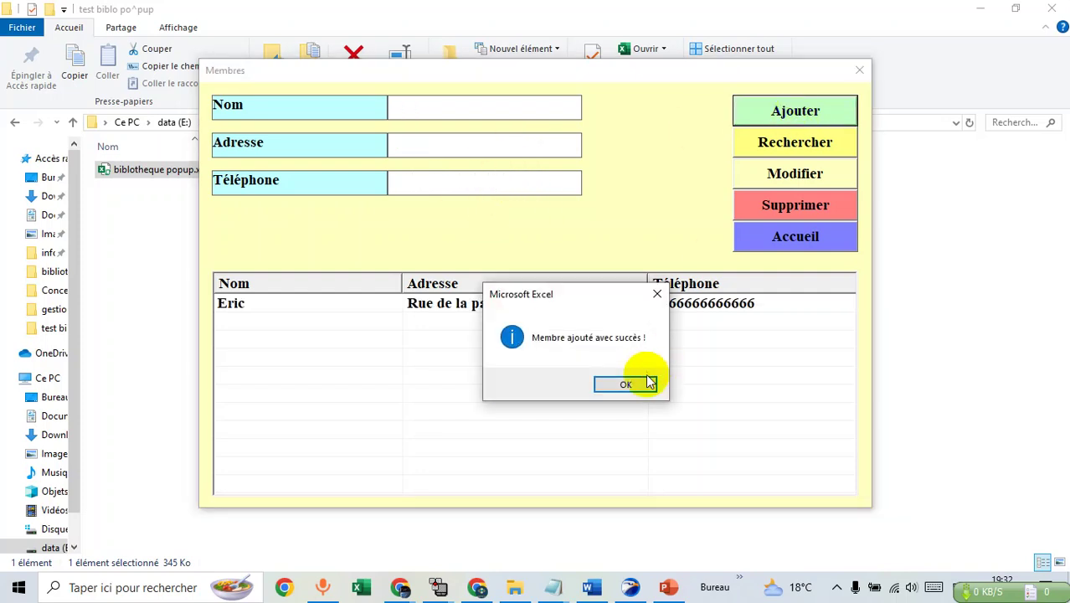
left_click(630, 386)
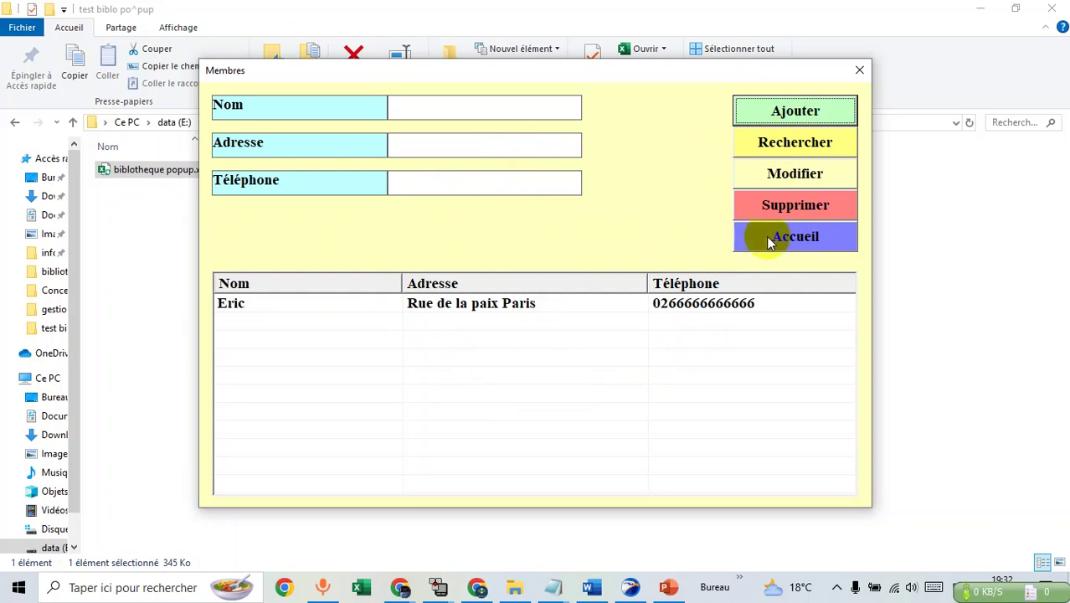
left_click(797, 236)
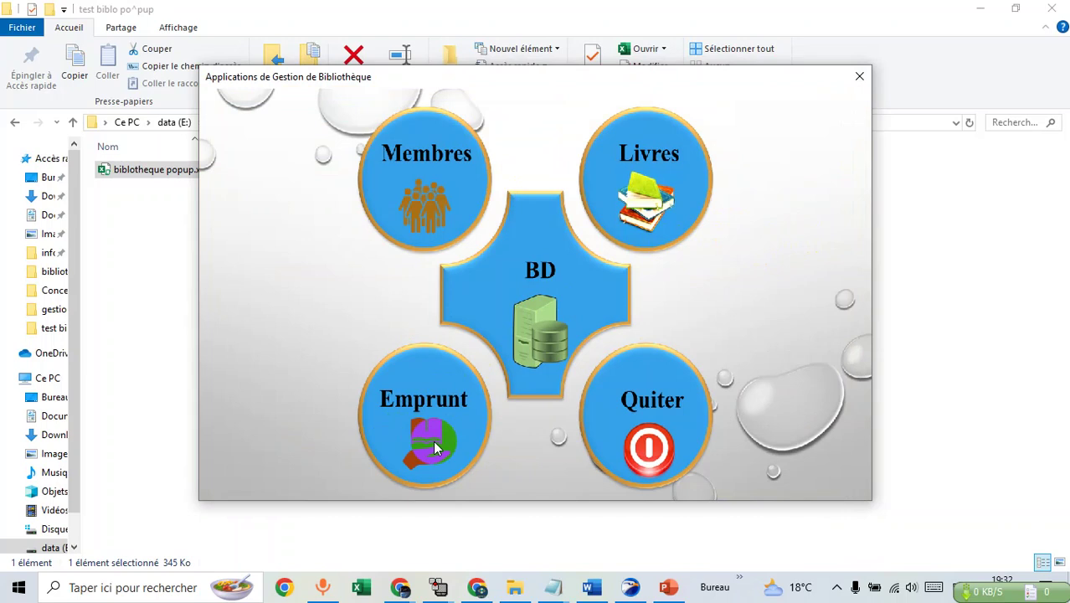
left_click(643, 195)
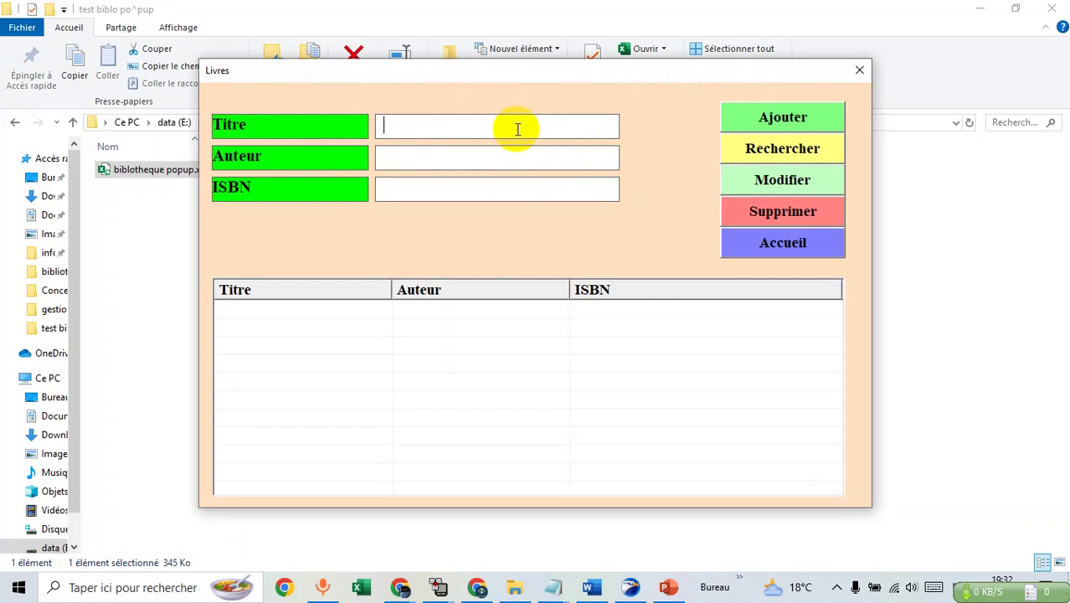
type("Apprendre l'in")
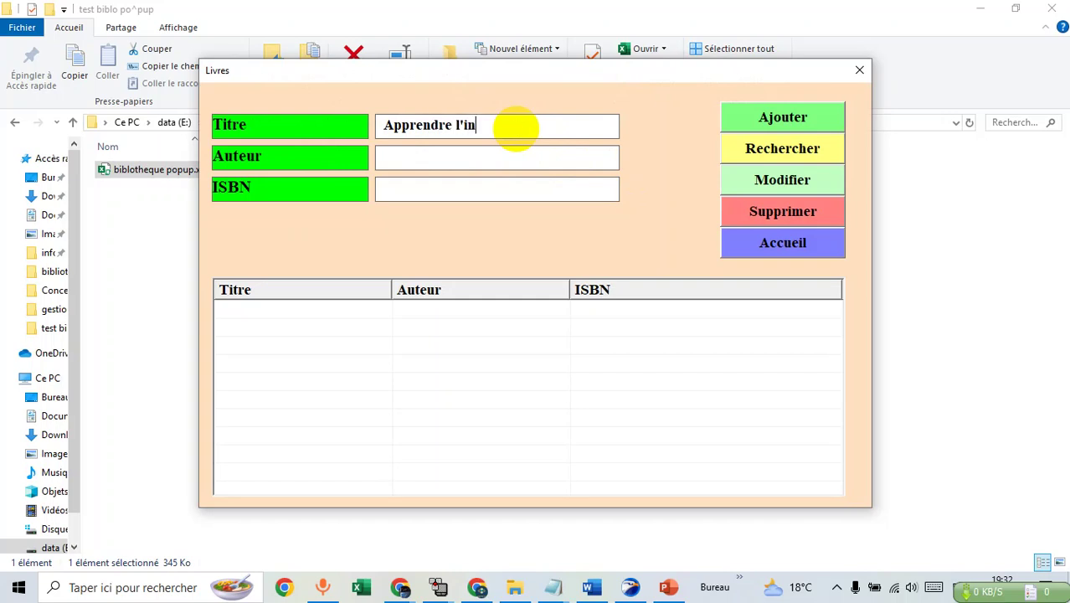
type("matique")
left_click(494, 161)
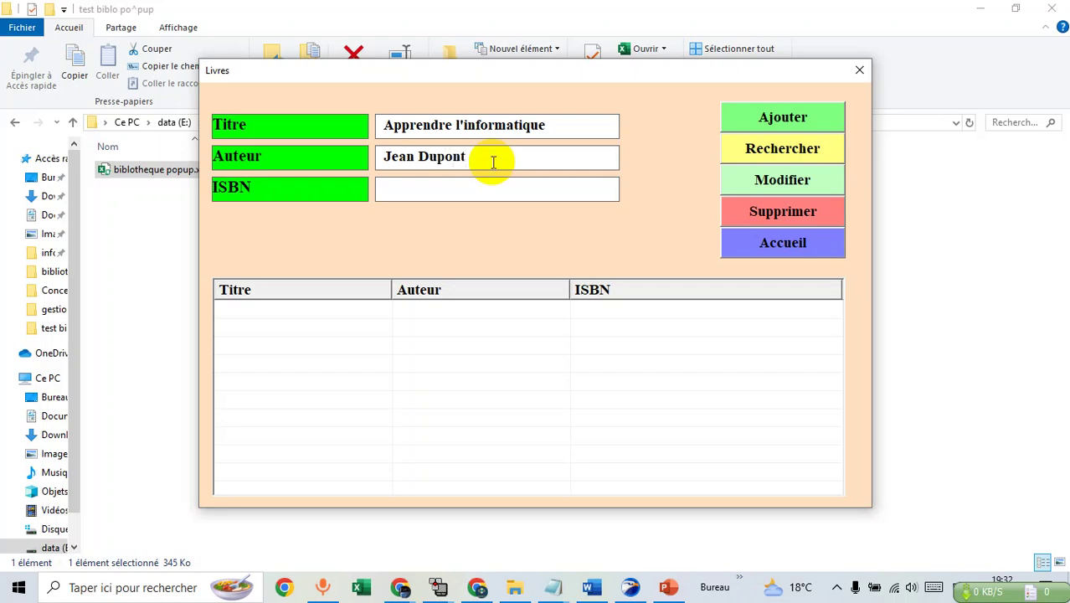
left_click(482, 191)
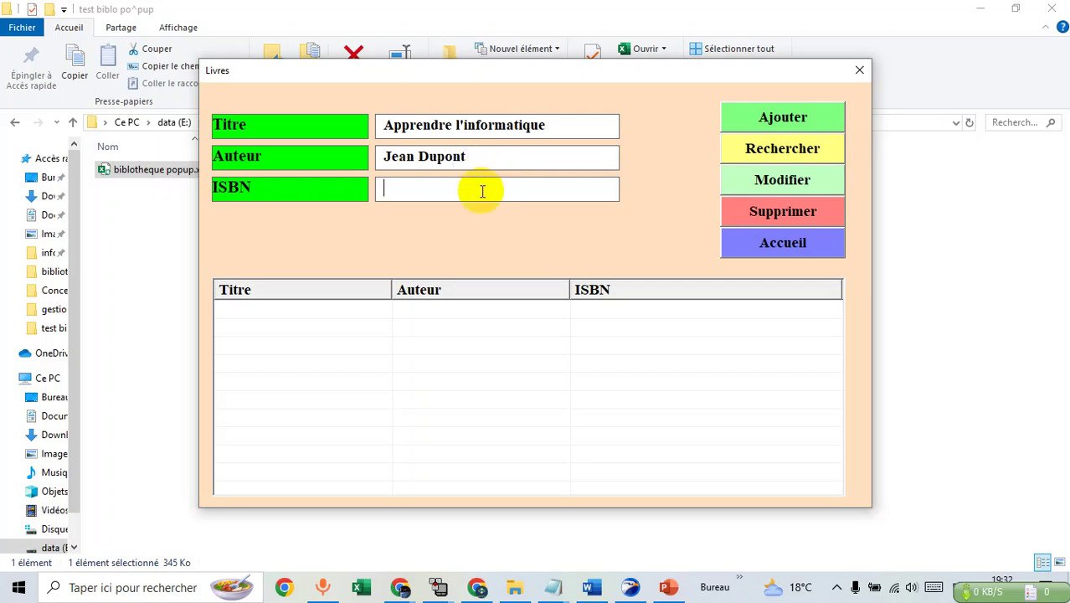
type("265984522255555")
Add the book, confirm the message, and return to the Accueil menu.
left_click(777, 115)
left_click(624, 385)
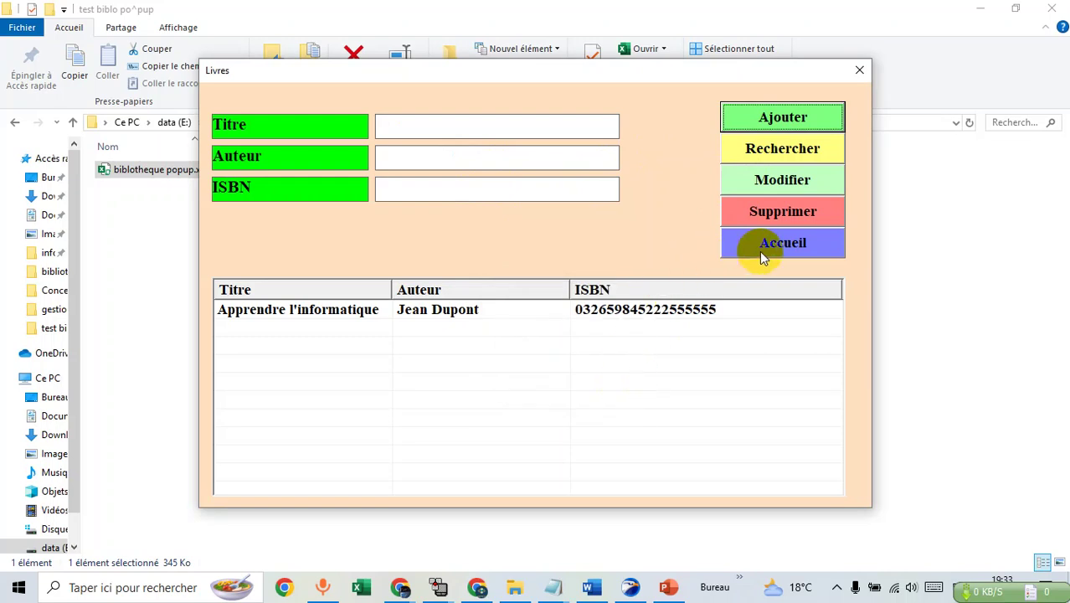
left_click(759, 250)
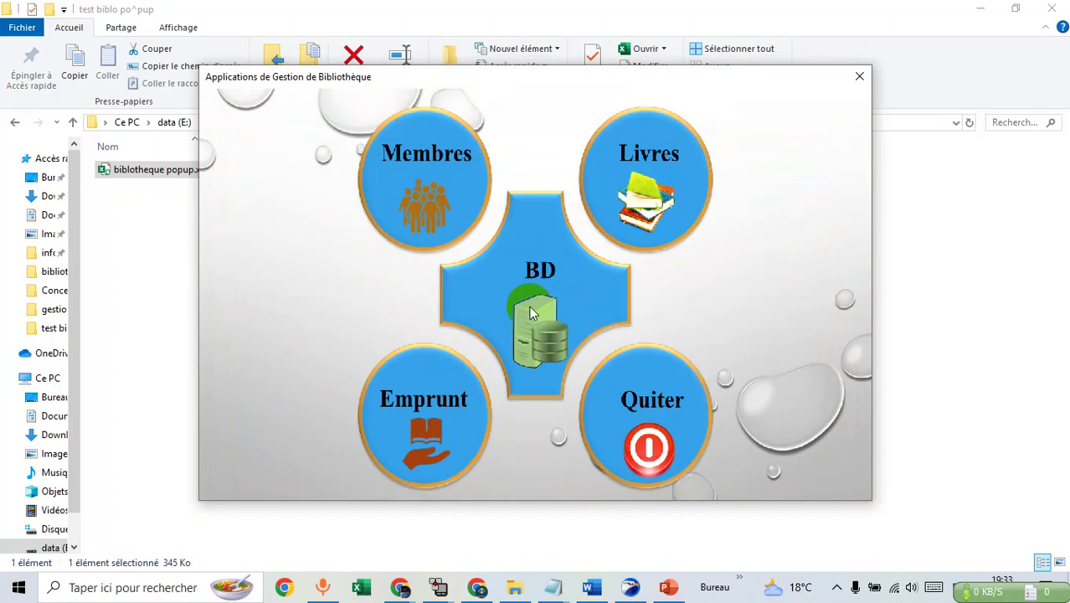
In the Emprunt form, choose the borrowing member and the book 'Apprendre l'informatique'.
left_click(423, 415)
left_click(568, 113)
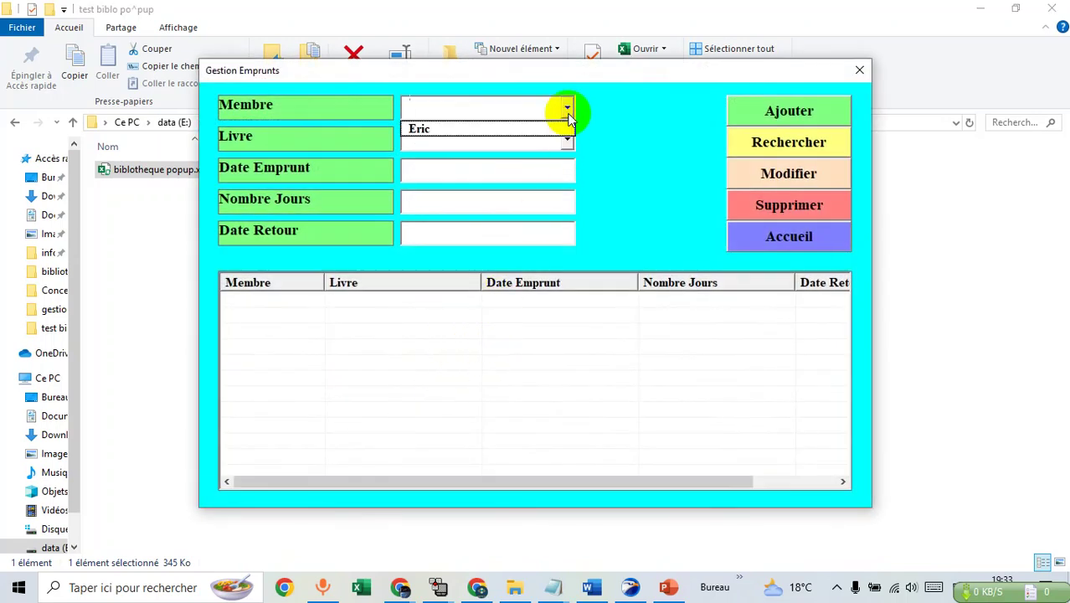
left_click(568, 112)
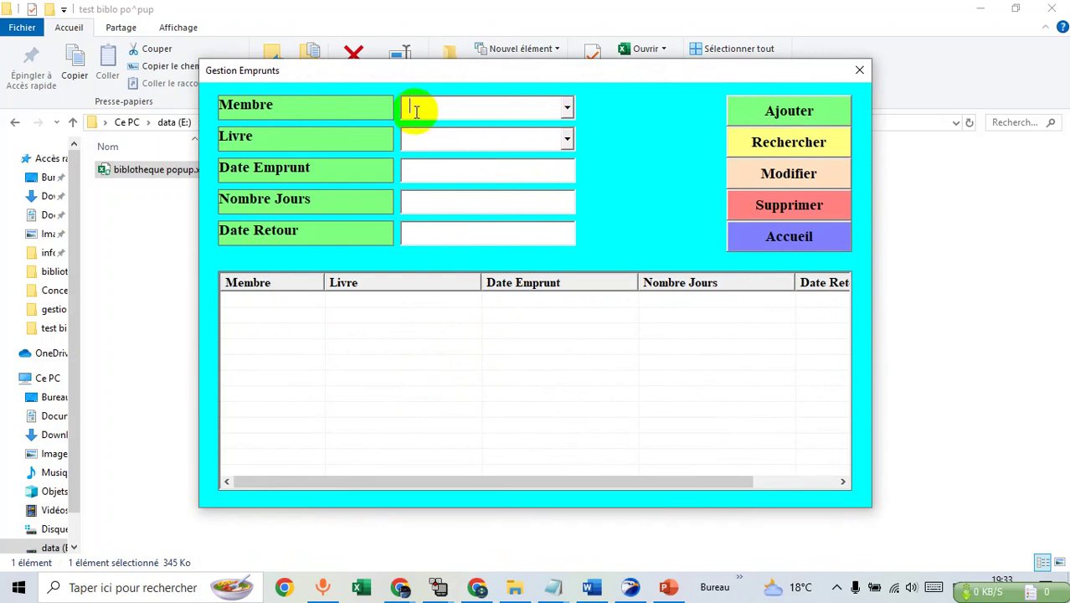
left_click(567, 139)
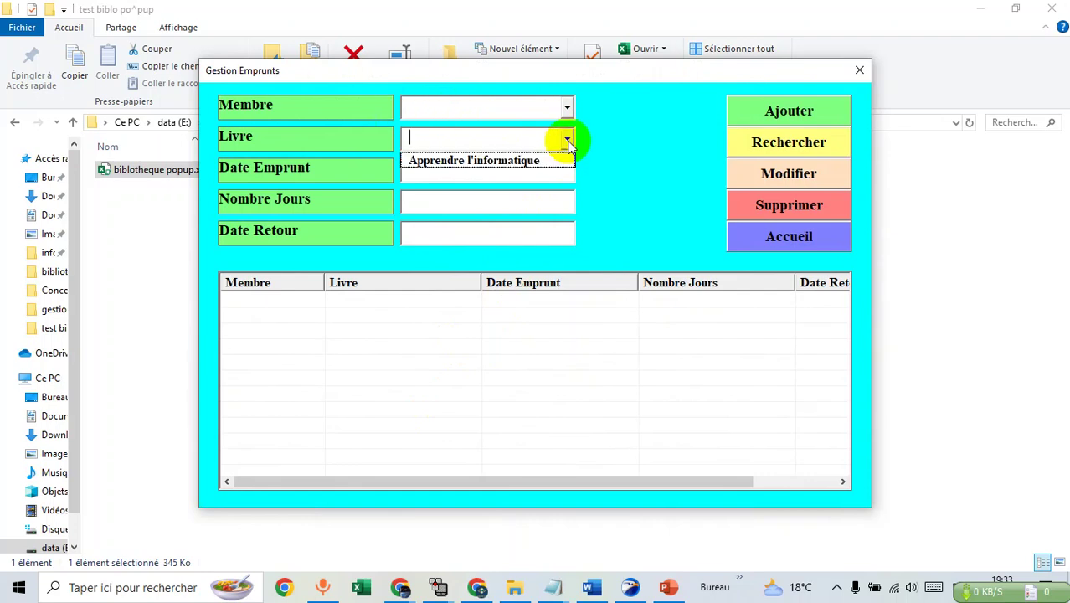
left_click(567, 108)
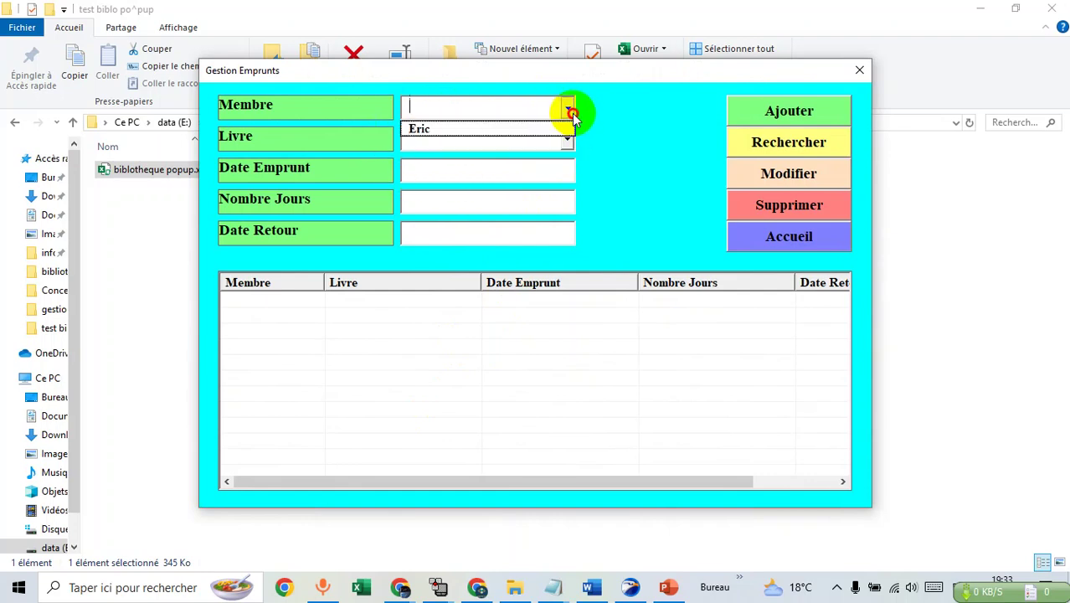
left_click(456, 131)
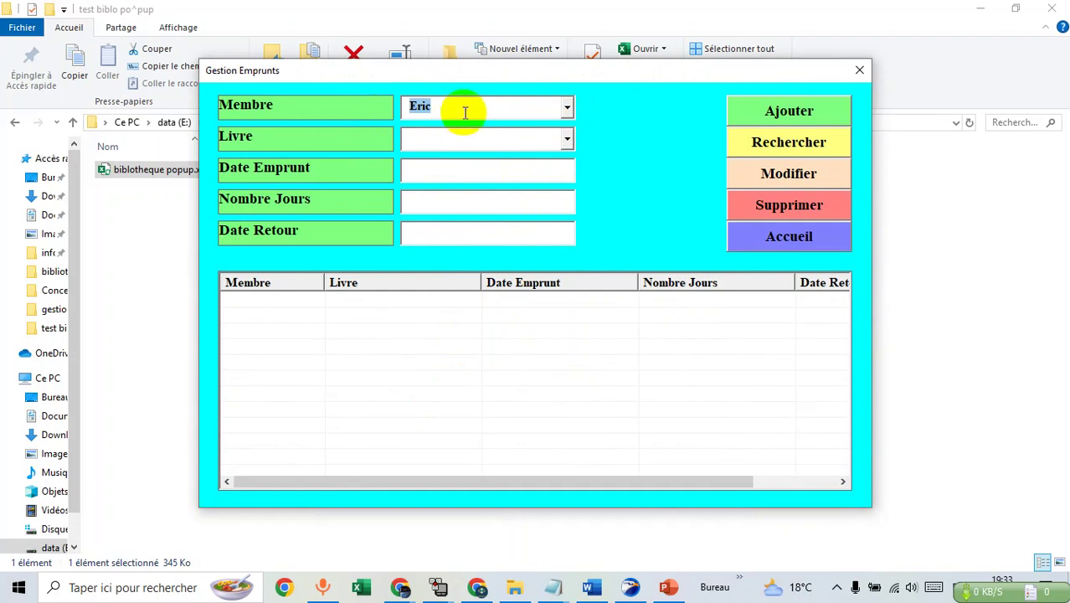
left_click(567, 139)
left_click(491, 163)
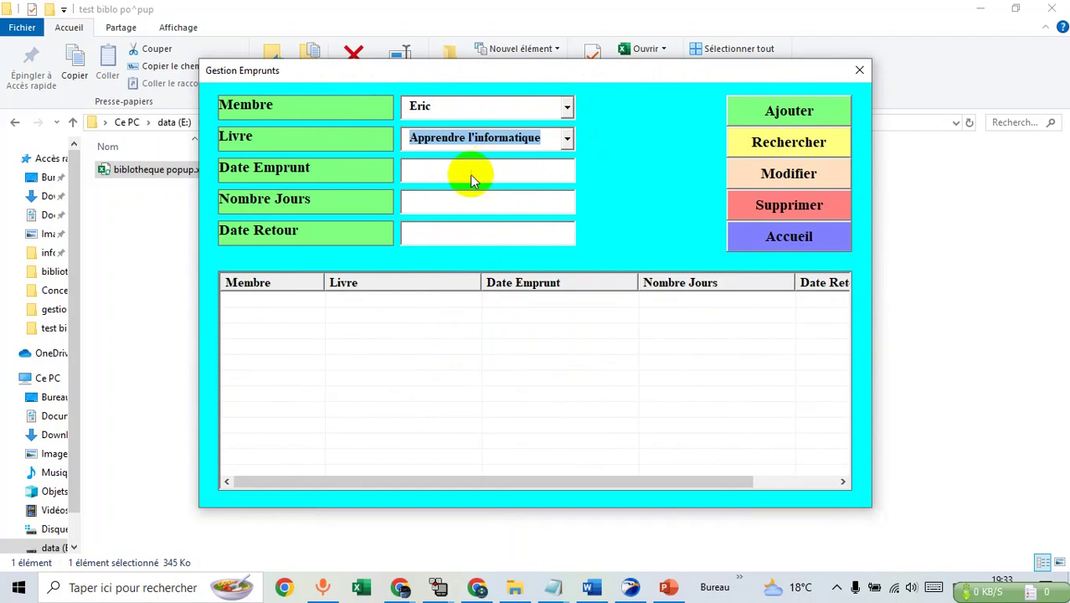
Set loan date 01/01/2025 for 10 days, add the loan, and return to Accueil.
left_click(483, 170)
type("01/01/2025")
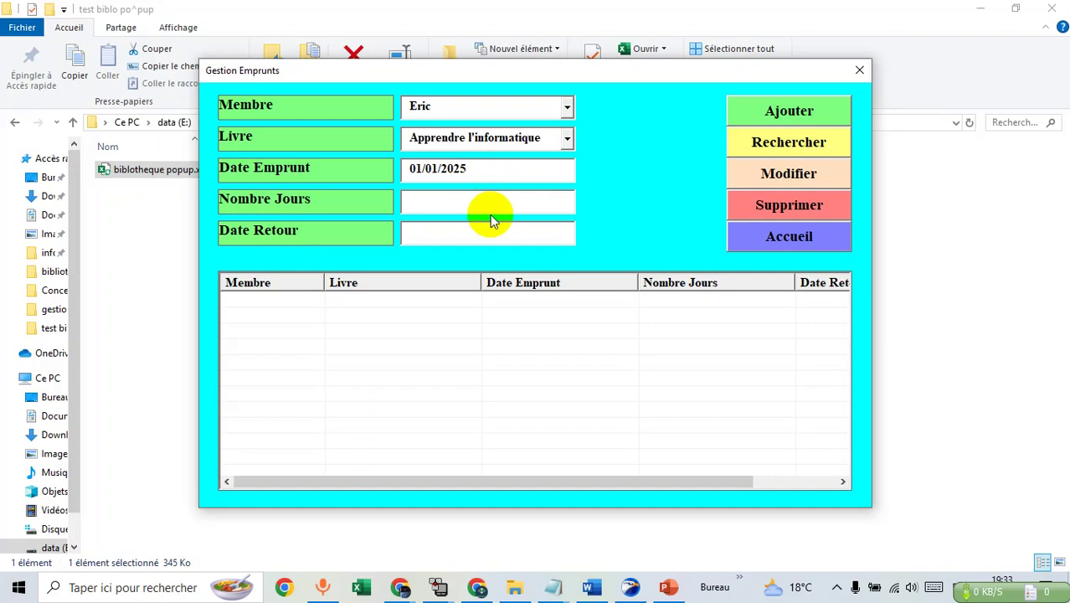
left_click(447, 204)
type("10")
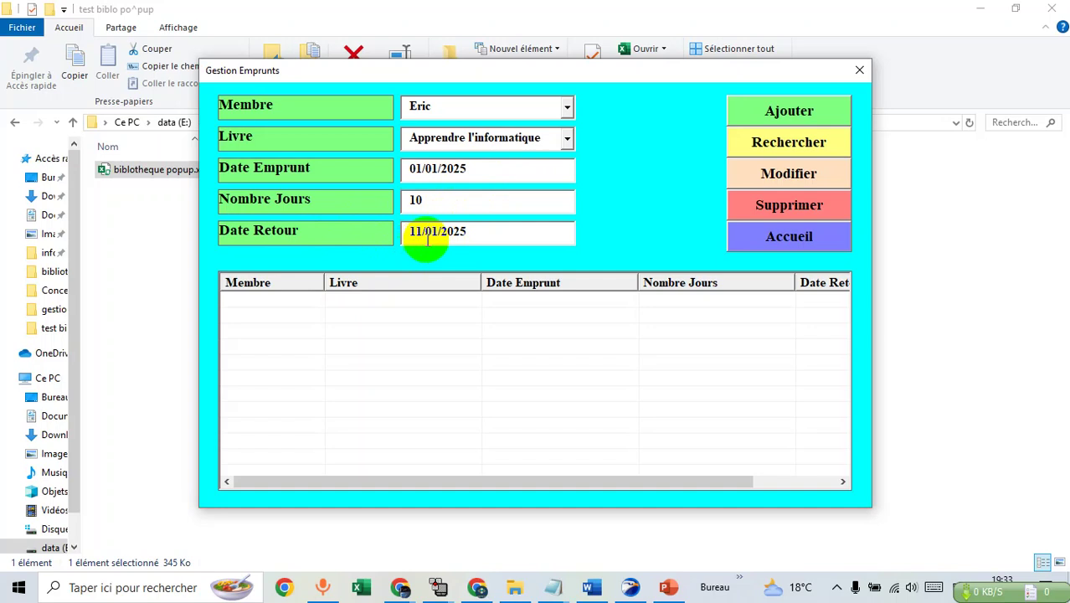
left_click(804, 118)
left_click(620, 383)
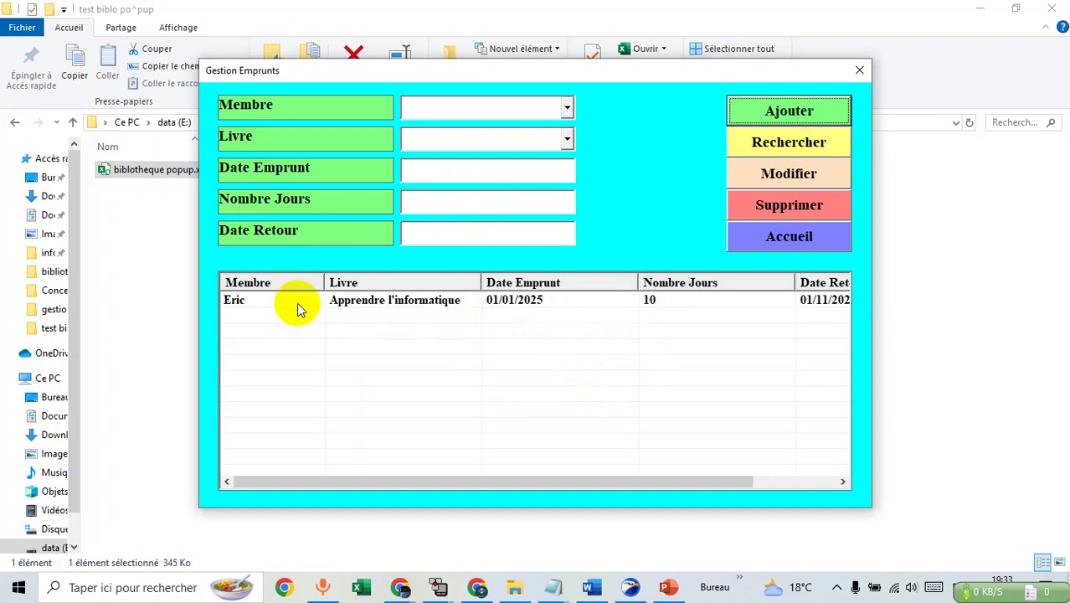
mouse_move(513, 482)
left_mouse_down()
mouse_move(723, 472)
mouse_move(432, 469)
left_mouse_up()
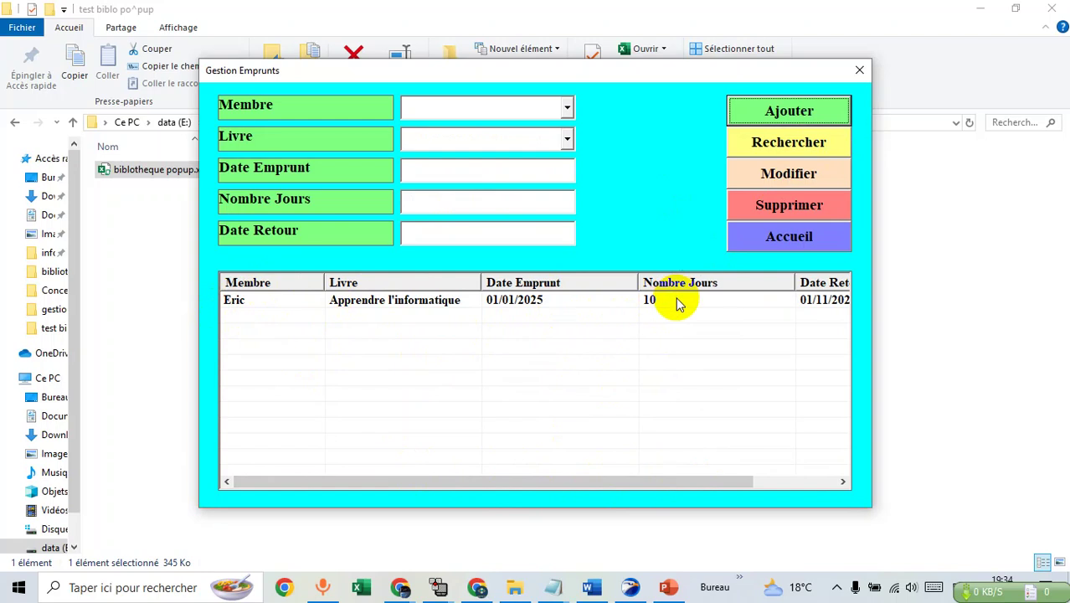
left_click_drag(629, 481, 726, 483)
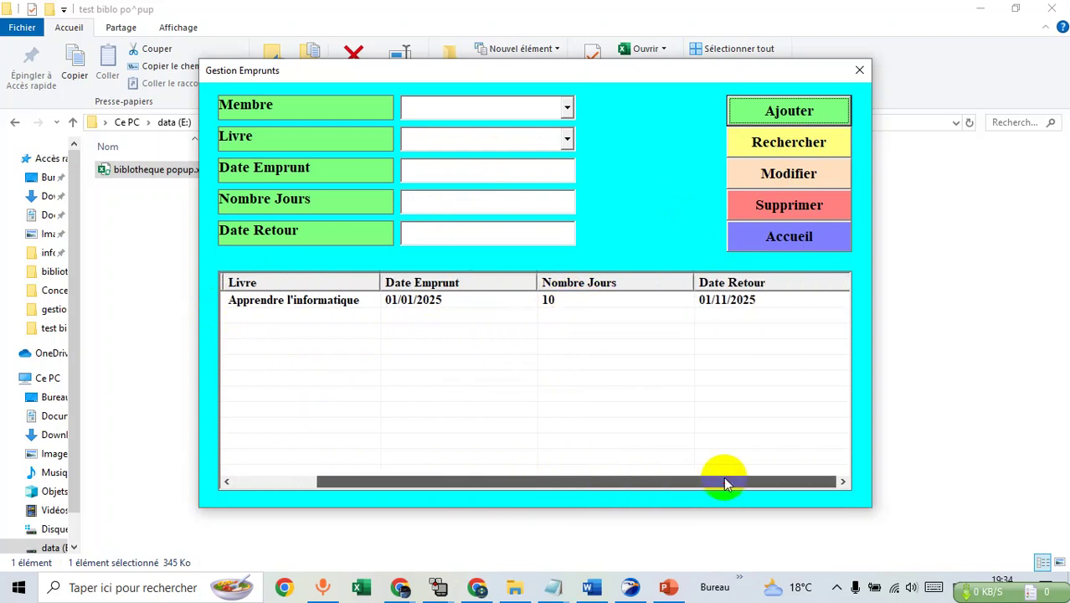
left_click(802, 238)
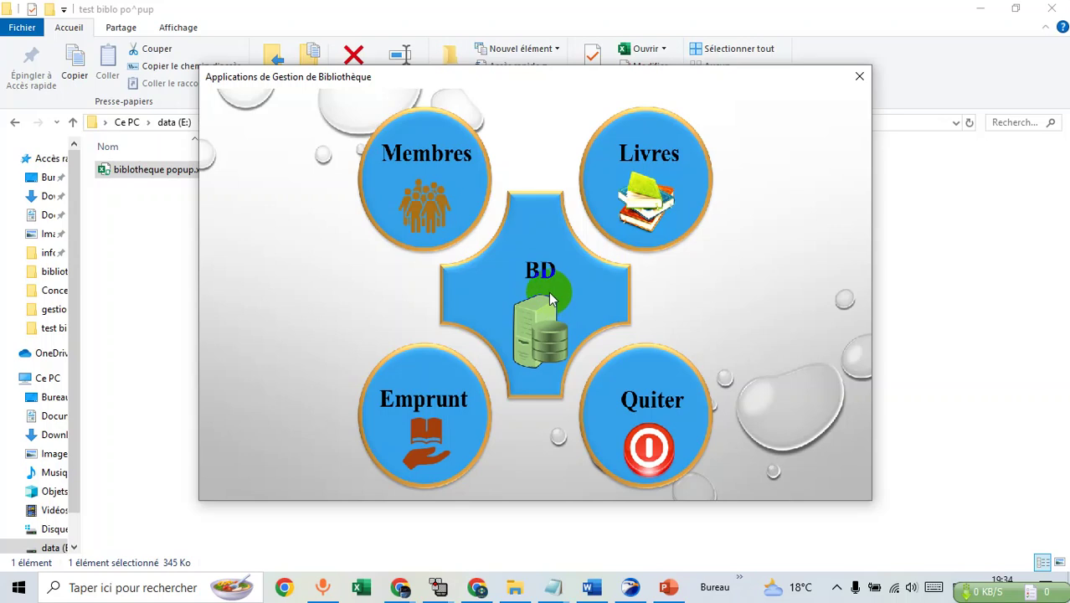
Close the menu, select cell E7 on the Livres sheet, and reopen the library menu form.
left_click(543, 283)
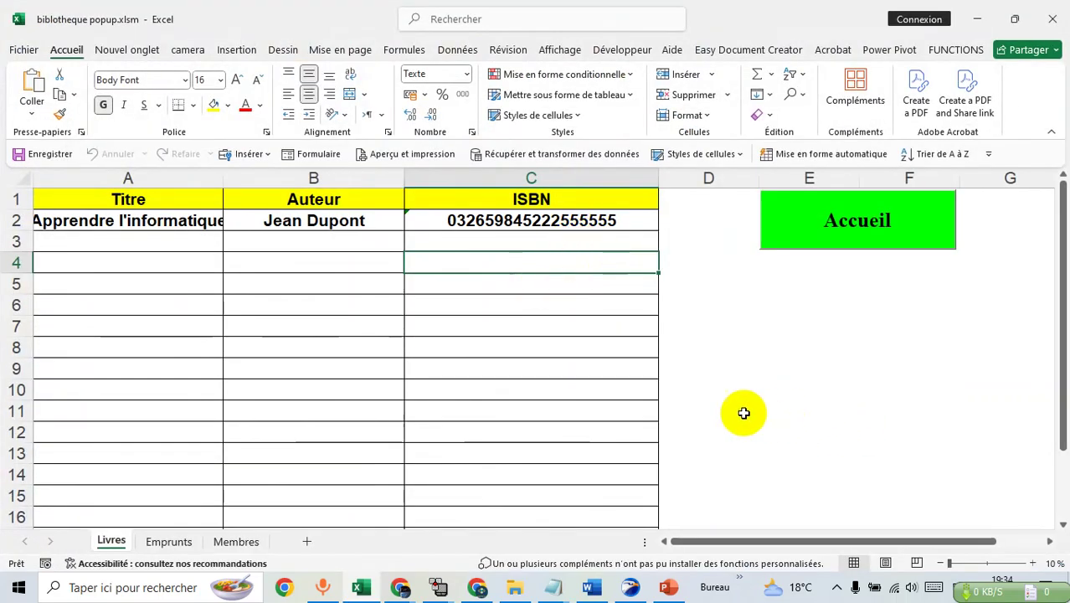
left_click(800, 331)
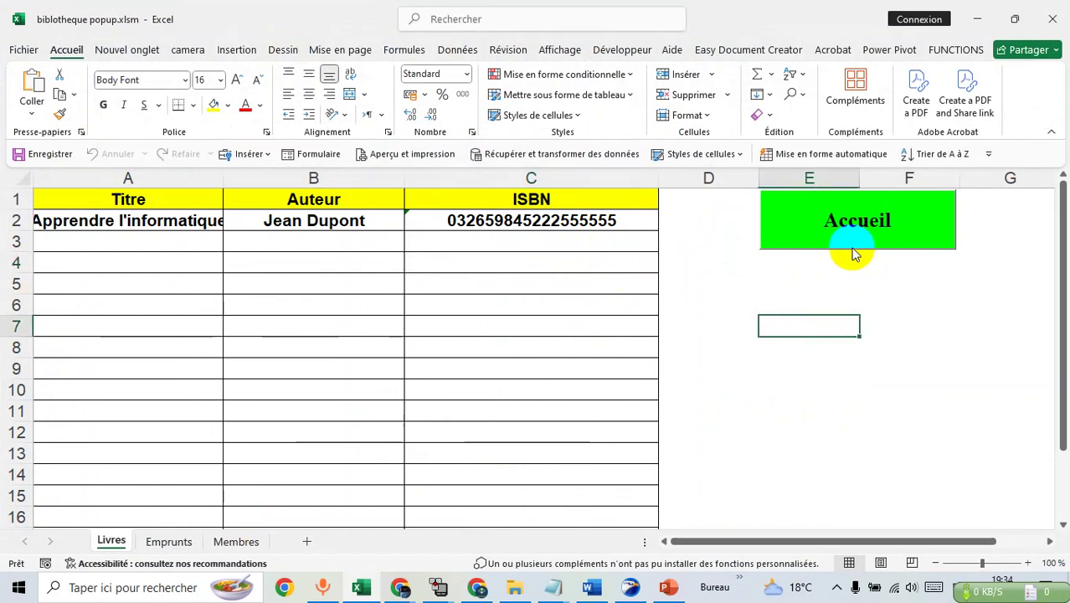
left_click(850, 237)
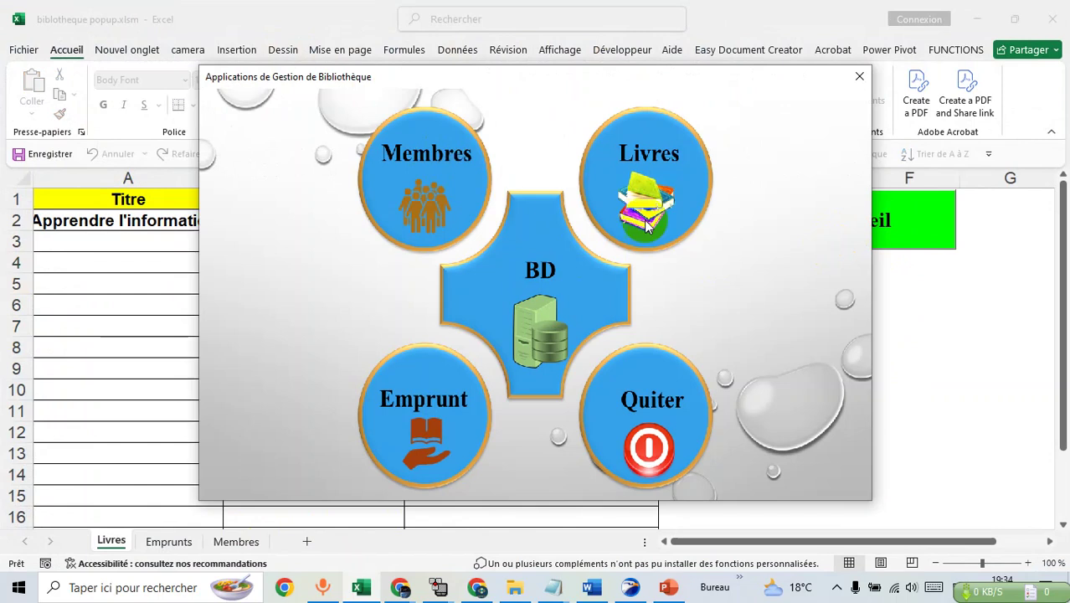
left_click(638, 422)
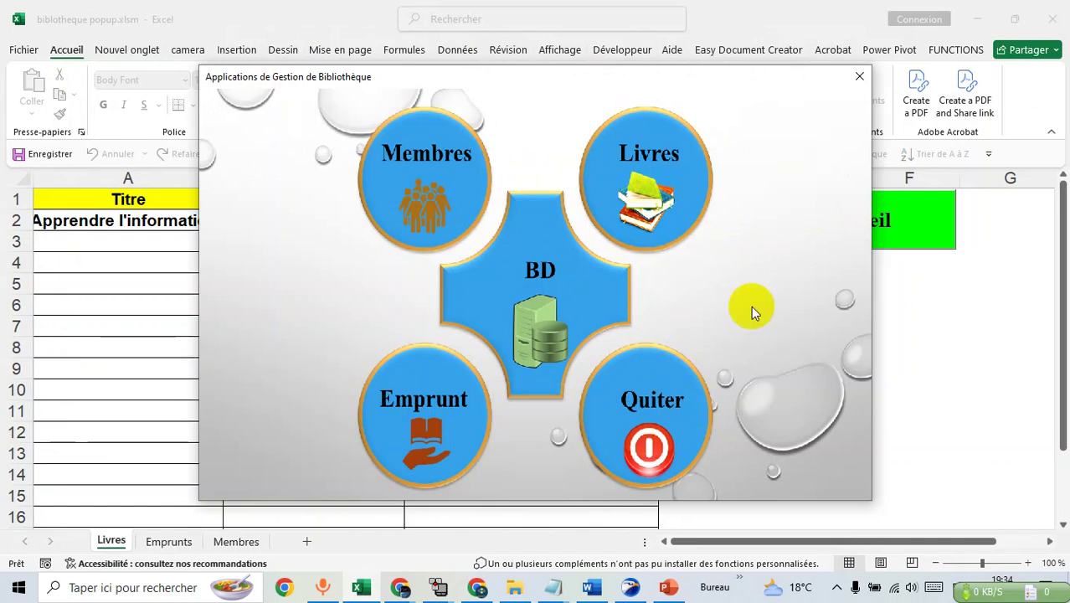
Quit the library app, first declining with Non, then confirming with Oui.
left_click(630, 406)
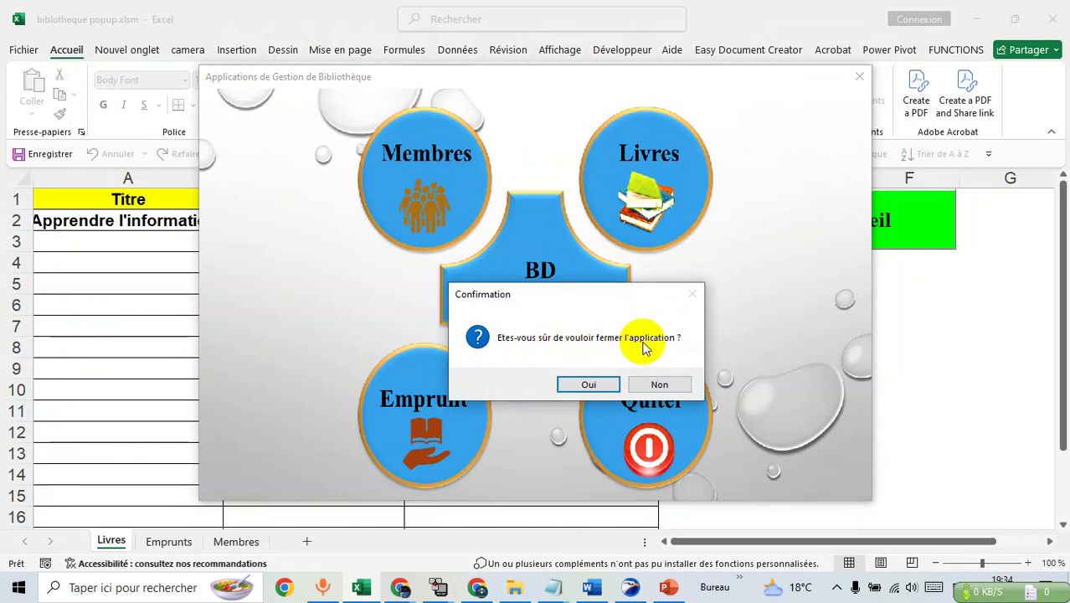
left_click(668, 390)
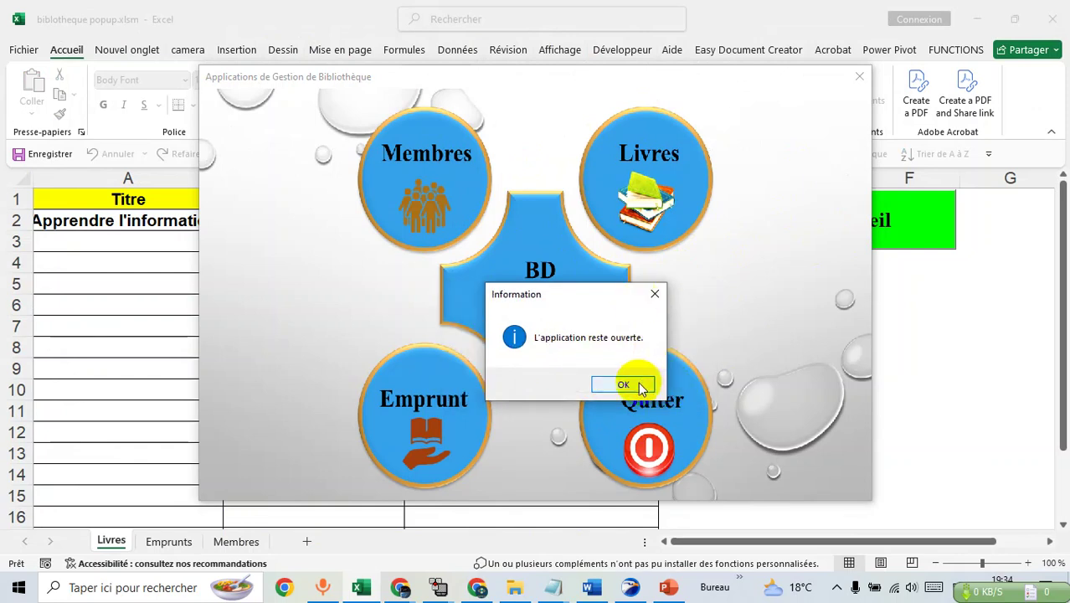
left_click(641, 385)
left_click(657, 410)
left_click(591, 387)
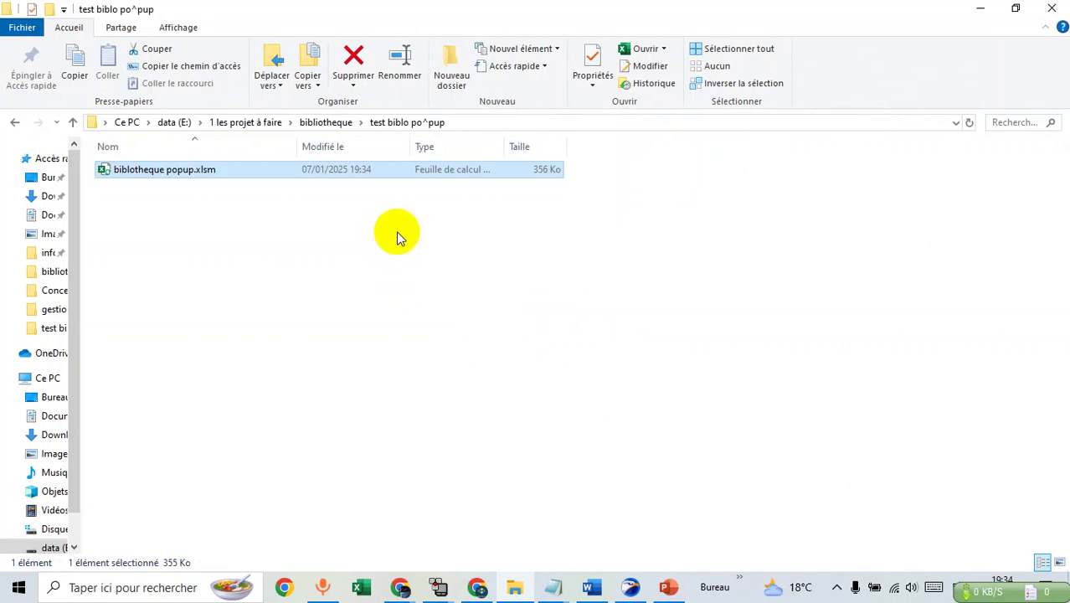
Create a blank Excel workbook (Classeur1), then switch to ppt73C.pptm in PowerPoint.
left_click(361, 586)
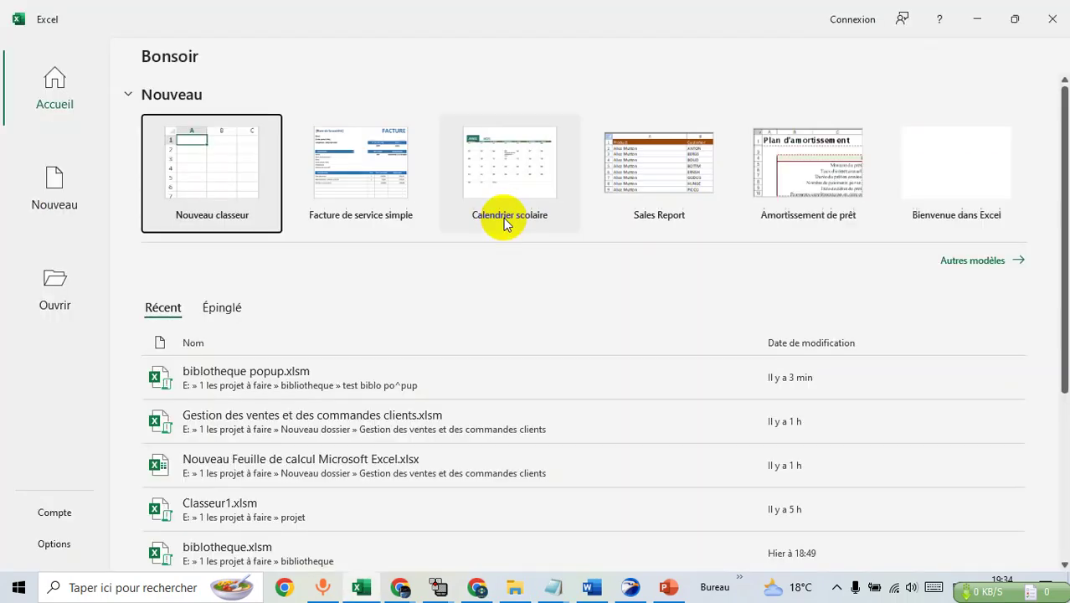
left_click(243, 173)
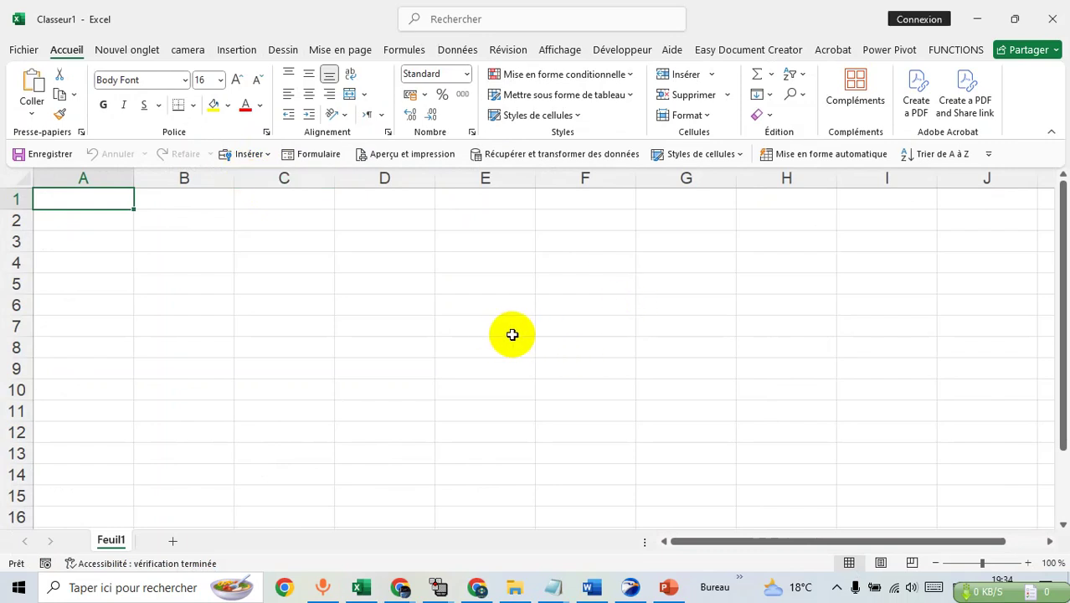
left_click(668, 588)
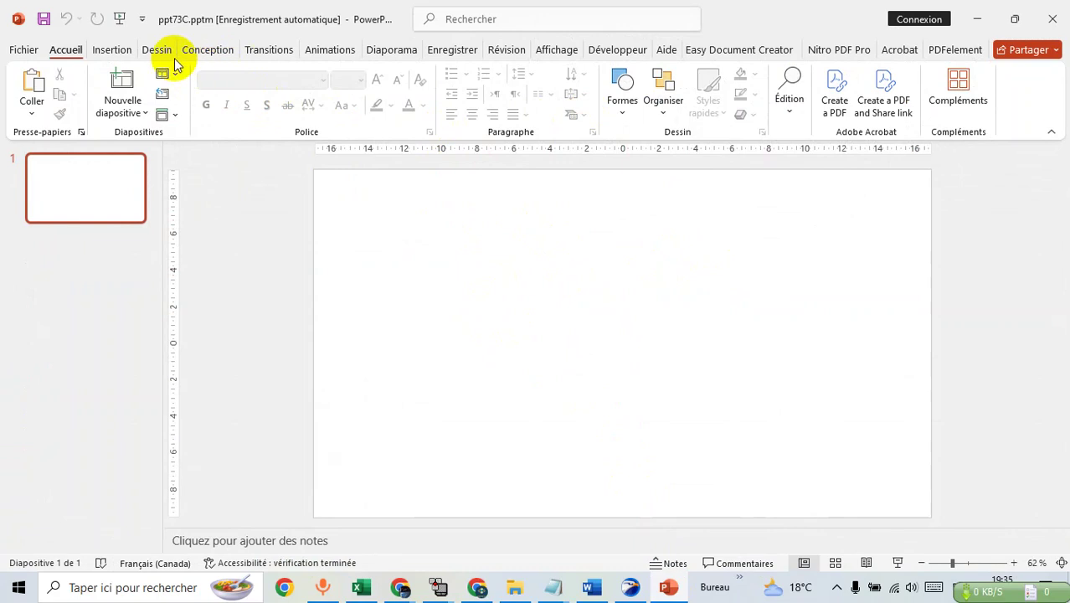
Draw a Plaque shape from Formes de base, about 8.7 cm square, on the slide.
left_click(110, 49)
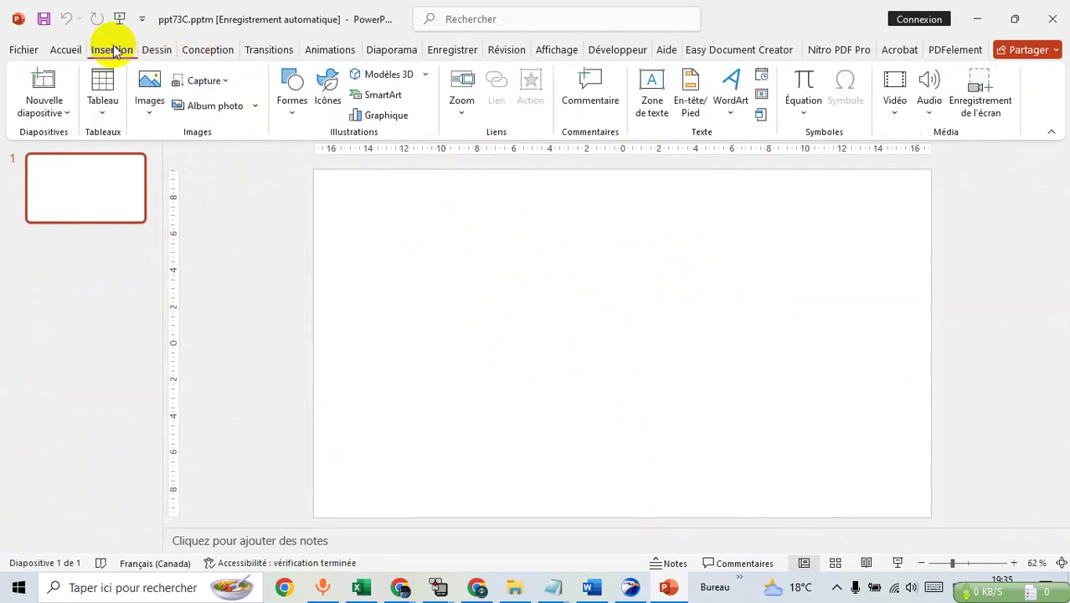
left_click(288, 120)
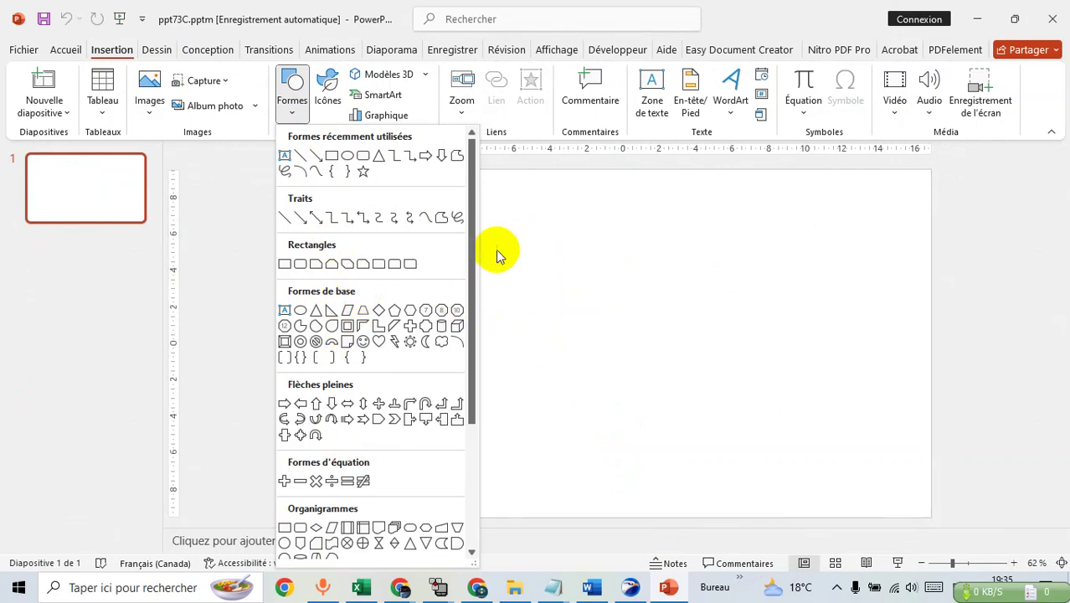
left_click_drag(472, 242, 476, 355)
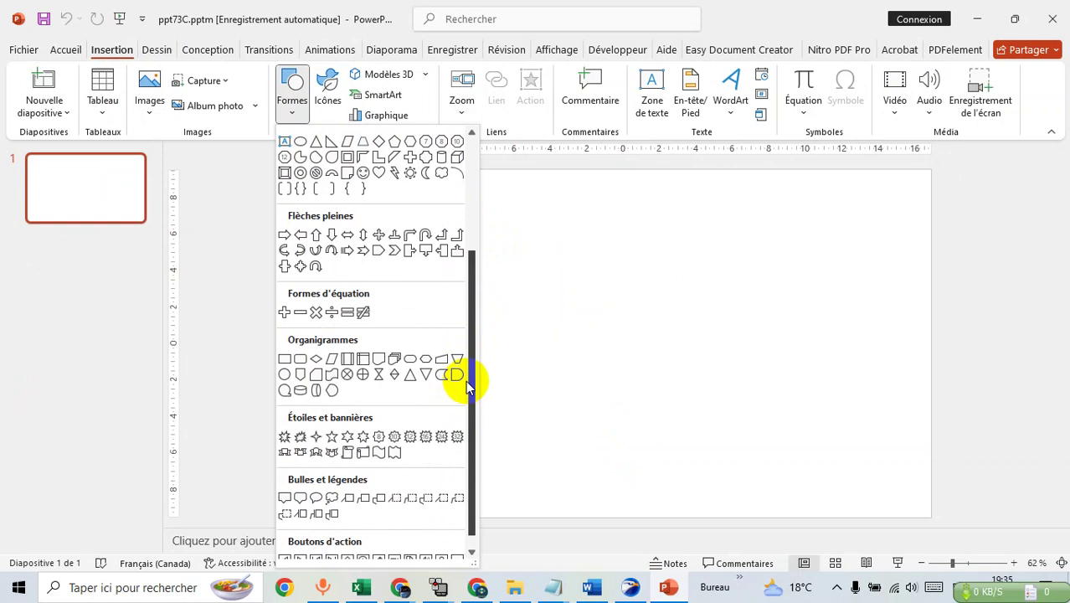
left_click_drag(471, 426, 471, 419)
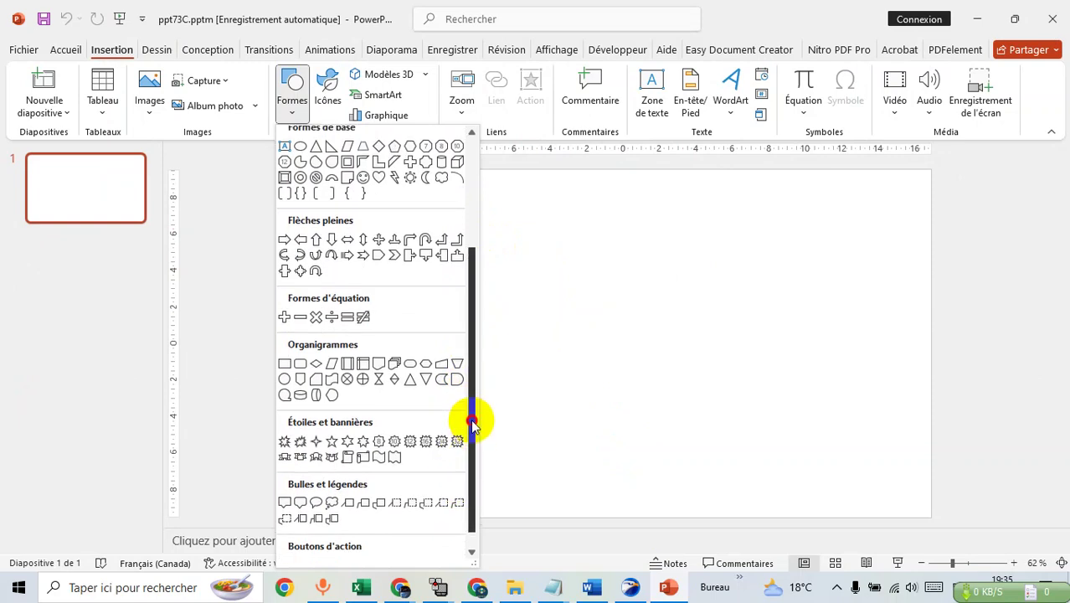
mouse_move(471, 419)
left_mouse_down()
mouse_move(486, 348)
mouse_move(482, 268)
left_mouse_up()
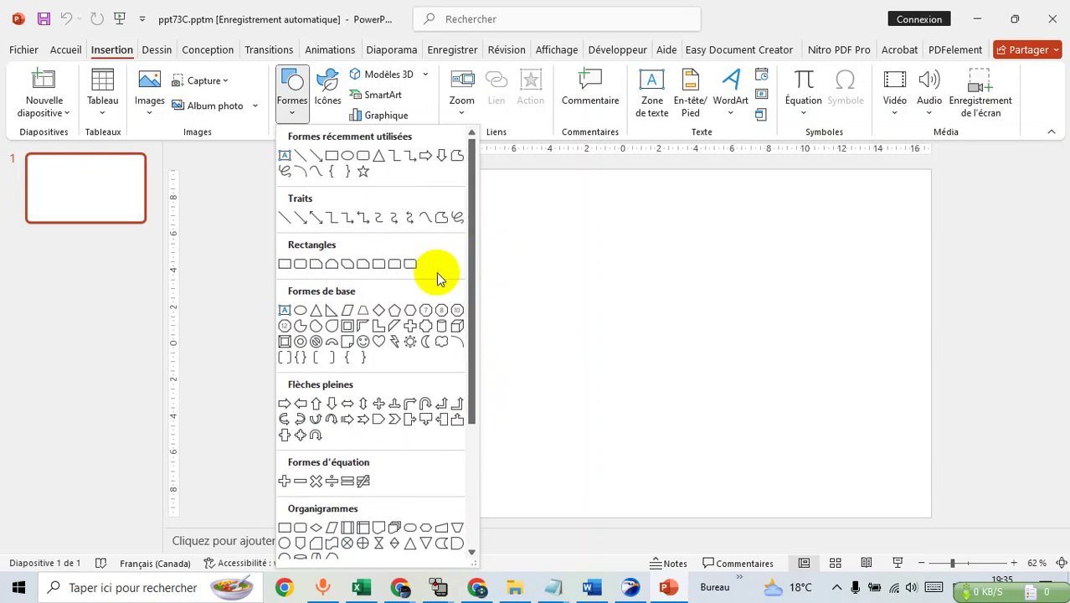
left_click(428, 332)
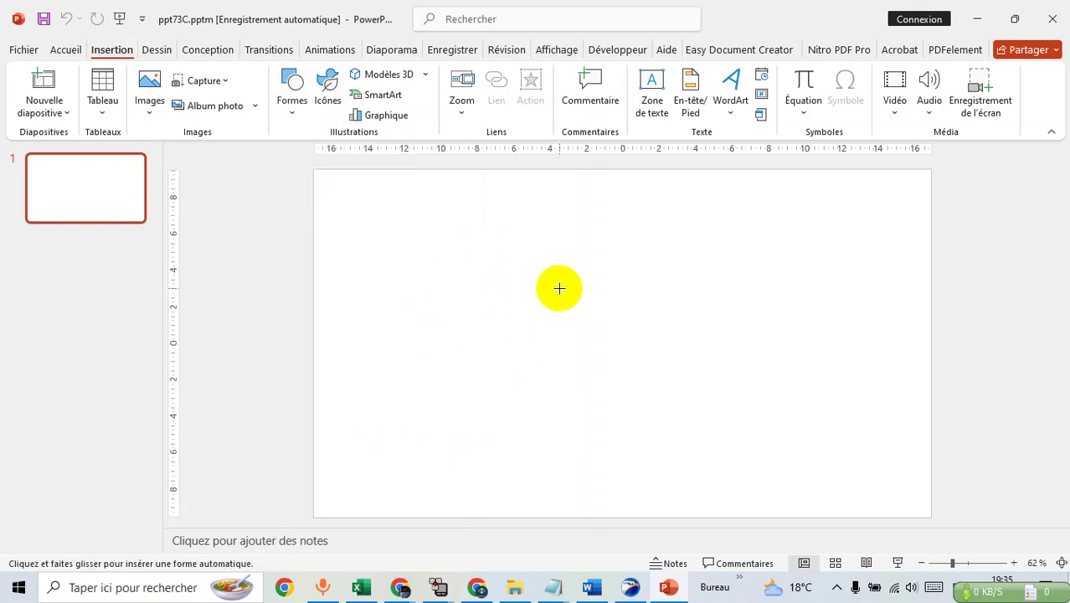
left_click_drag(575, 278, 683, 439)
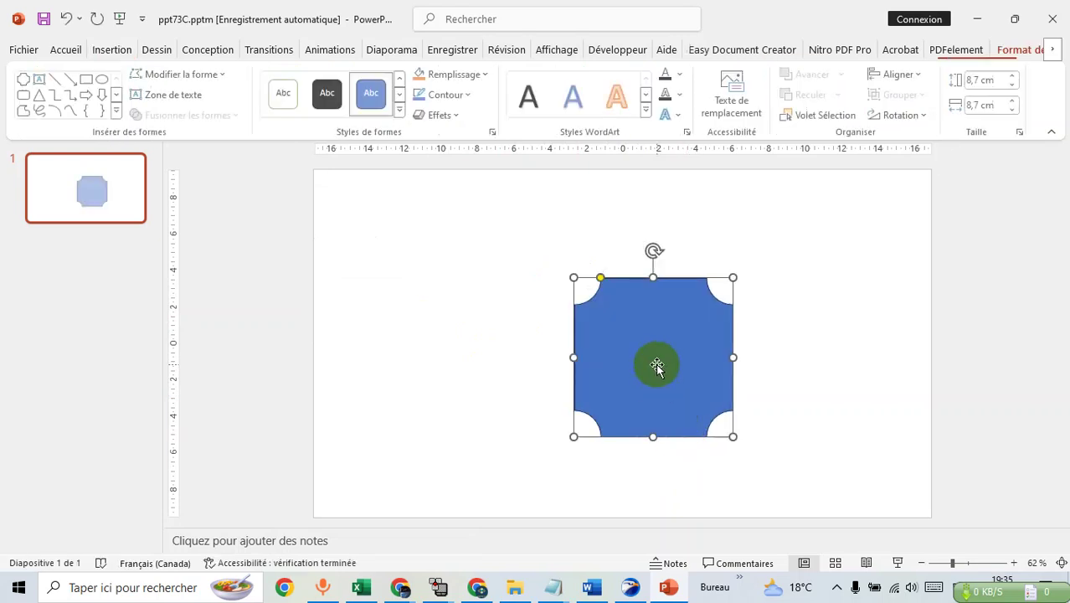
Centre the plaque on the slide and deepen its concave corners with the adjustment handle.
left_click_drag(681, 371, 646, 357)
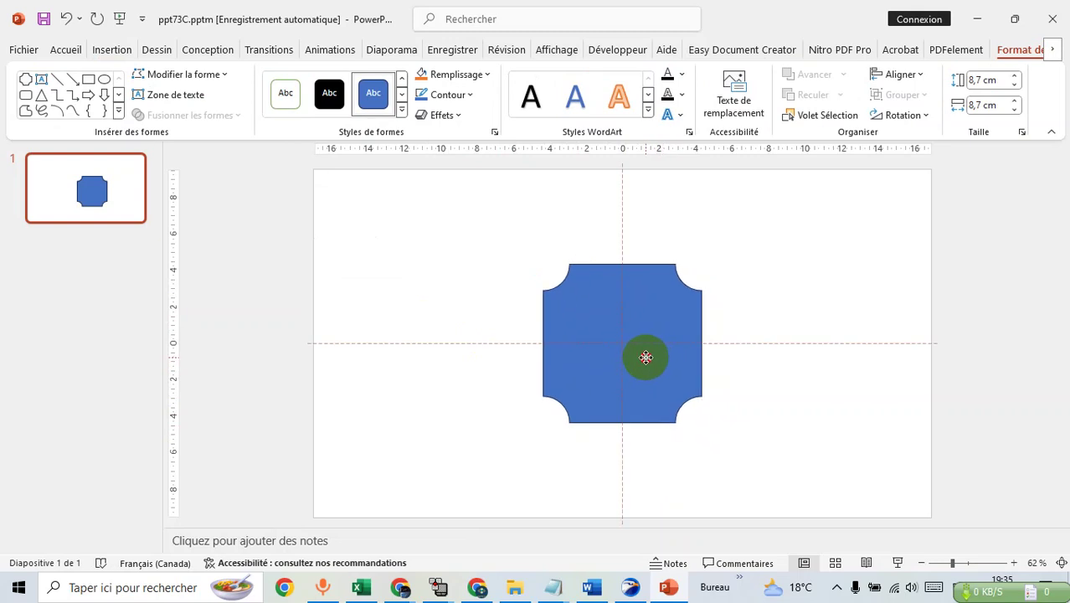
left_click(569, 266)
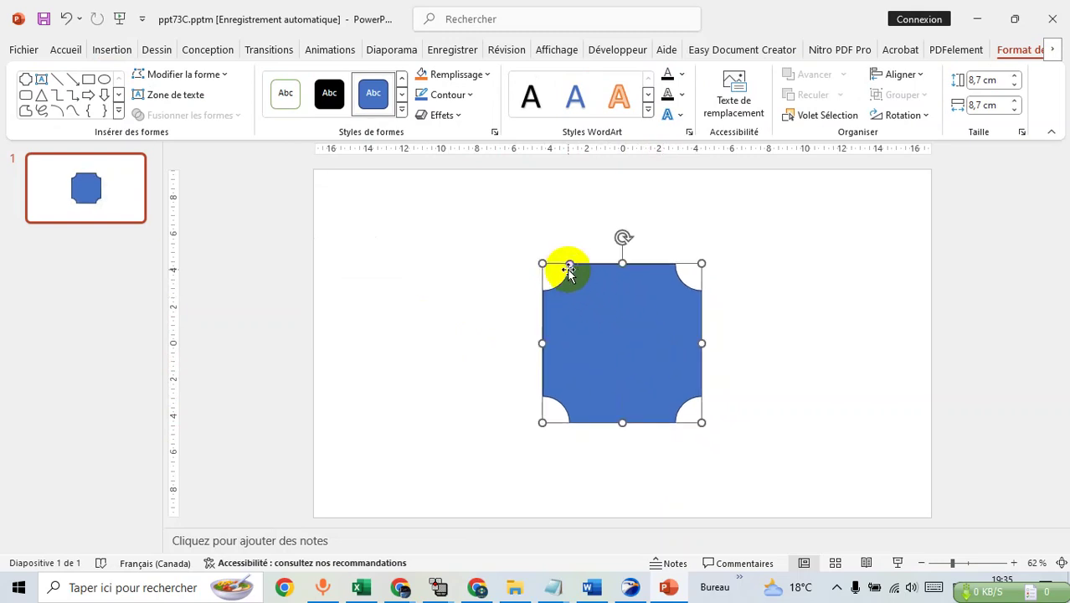
left_click_drag(568, 266, 596, 286)
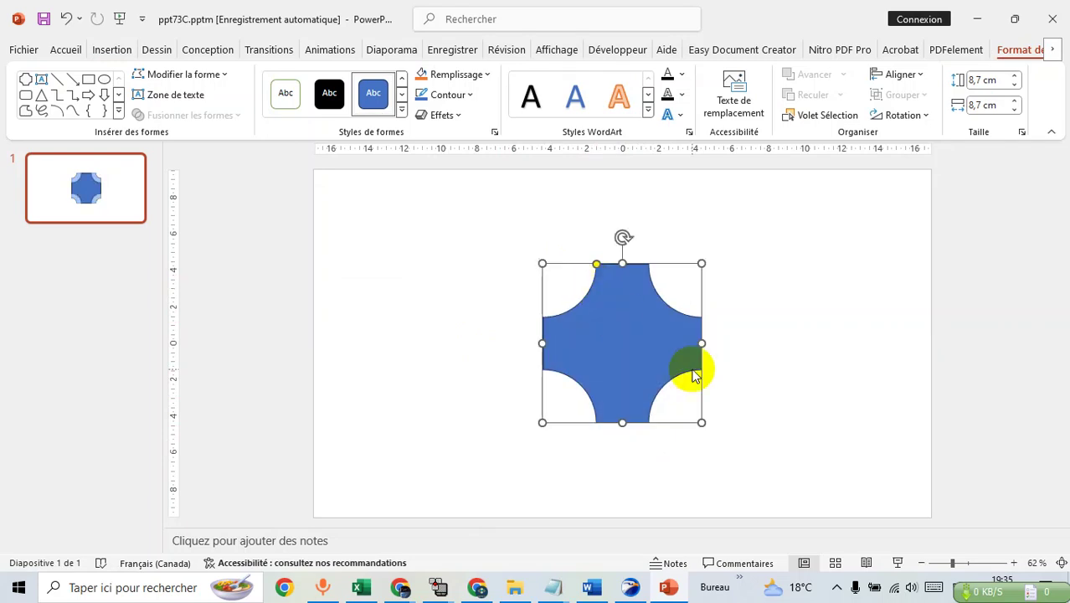
left_click(785, 318)
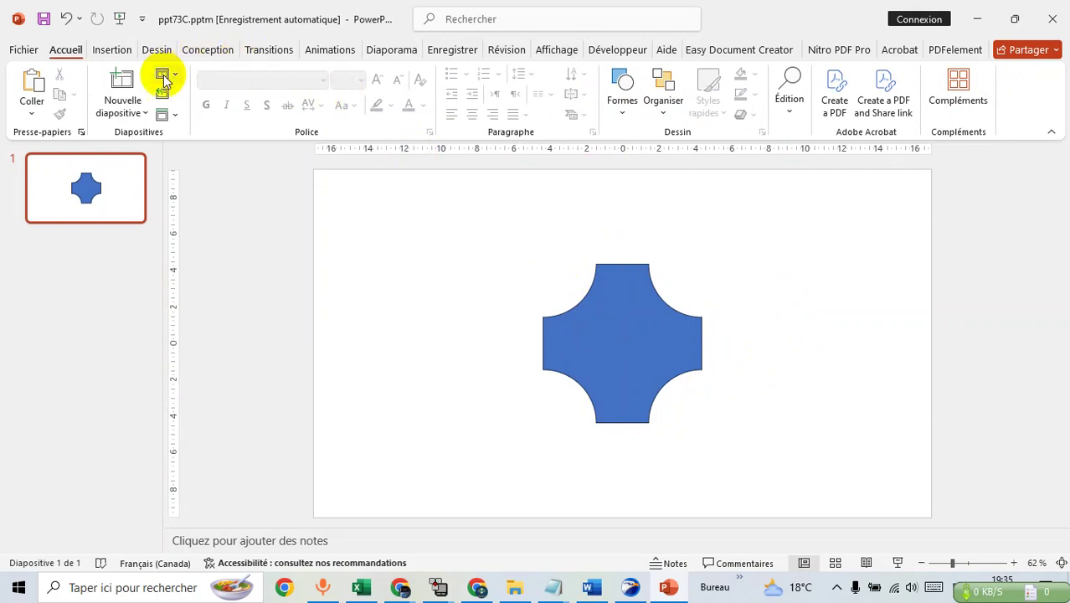
Draw an ellipse circle and place it at the plaque's top-left corner.
left_click(122, 52)
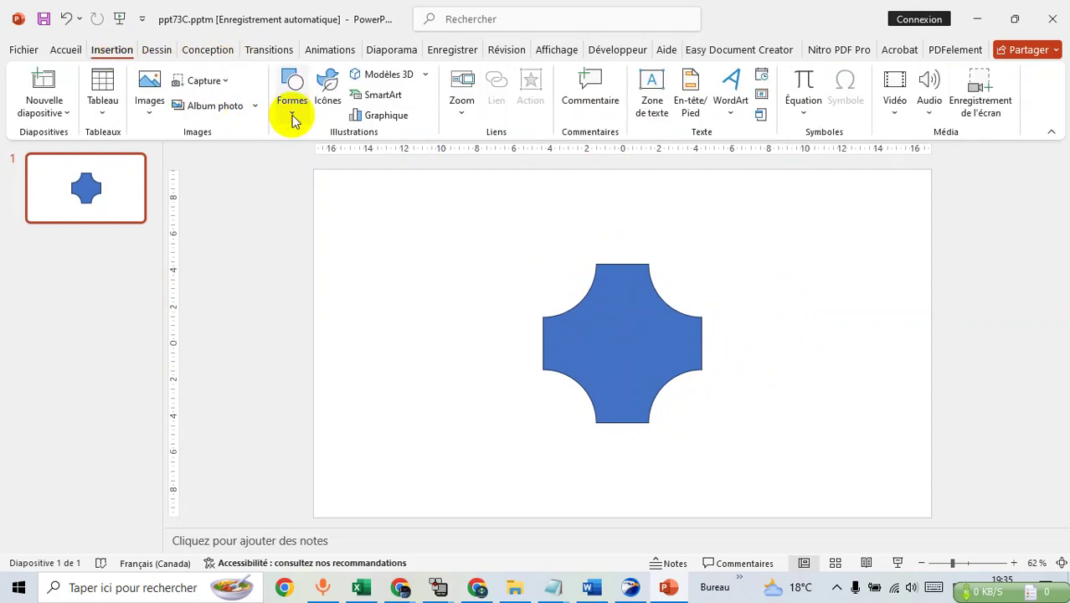
left_click(290, 105)
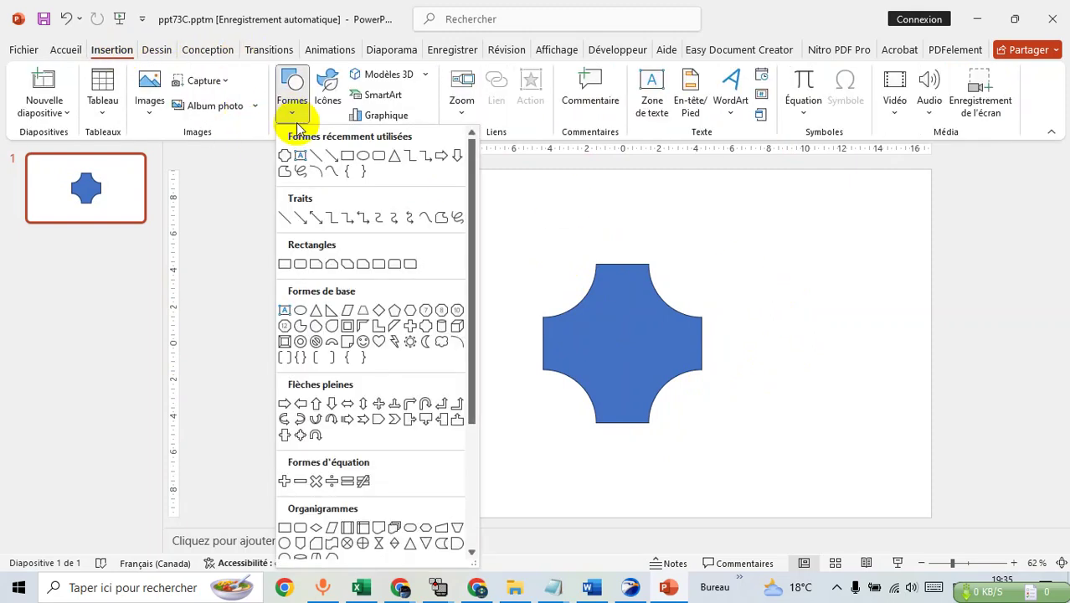
left_click(364, 158)
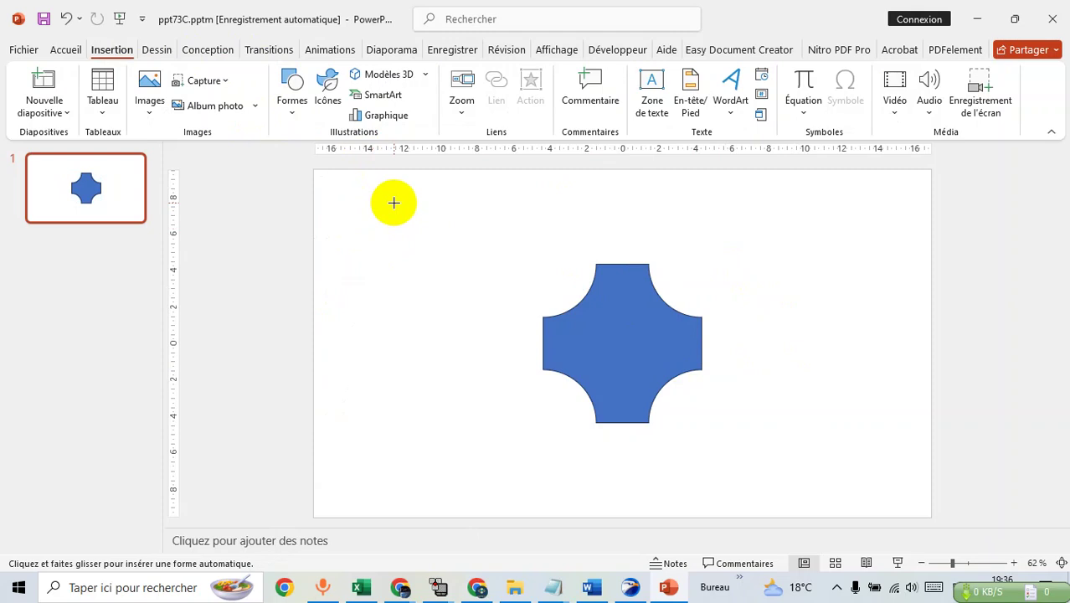
left_click_drag(393, 202, 434, 282)
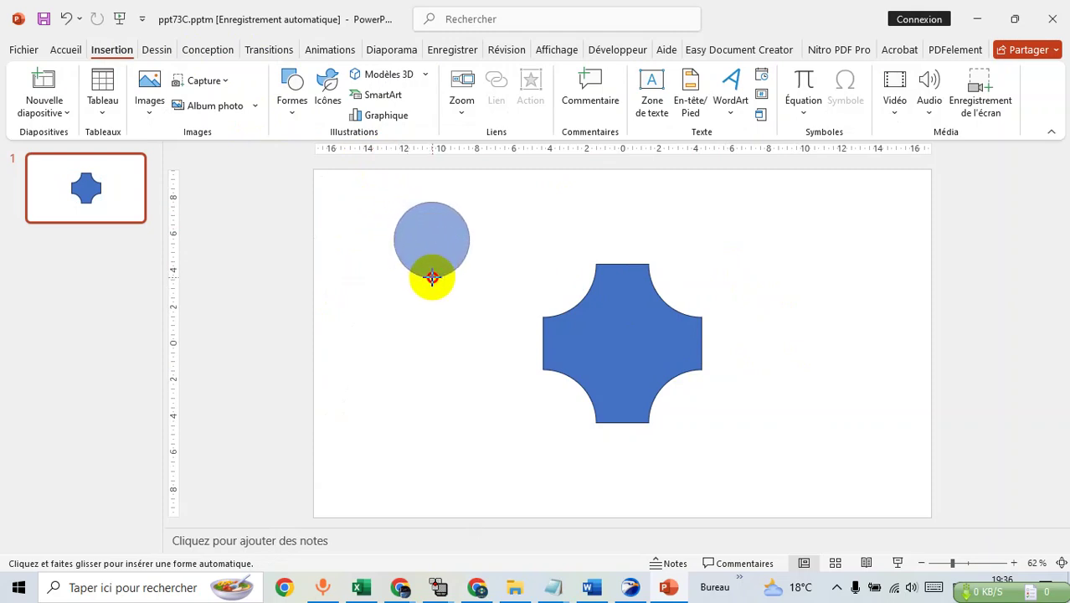
left_click_drag(433, 282, 454, 311)
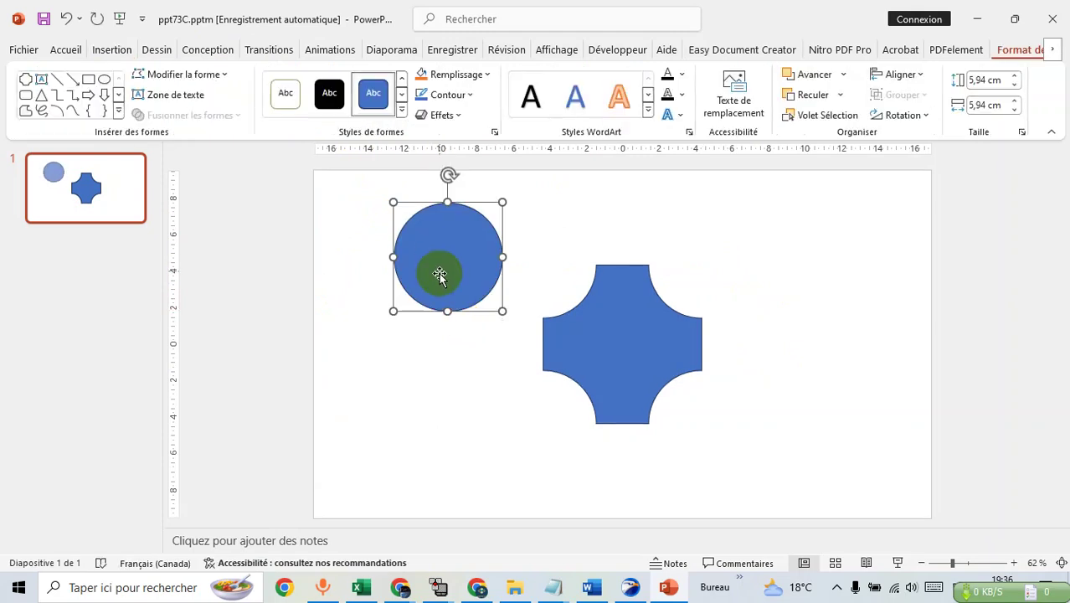
left_click_drag(445, 251, 526, 249)
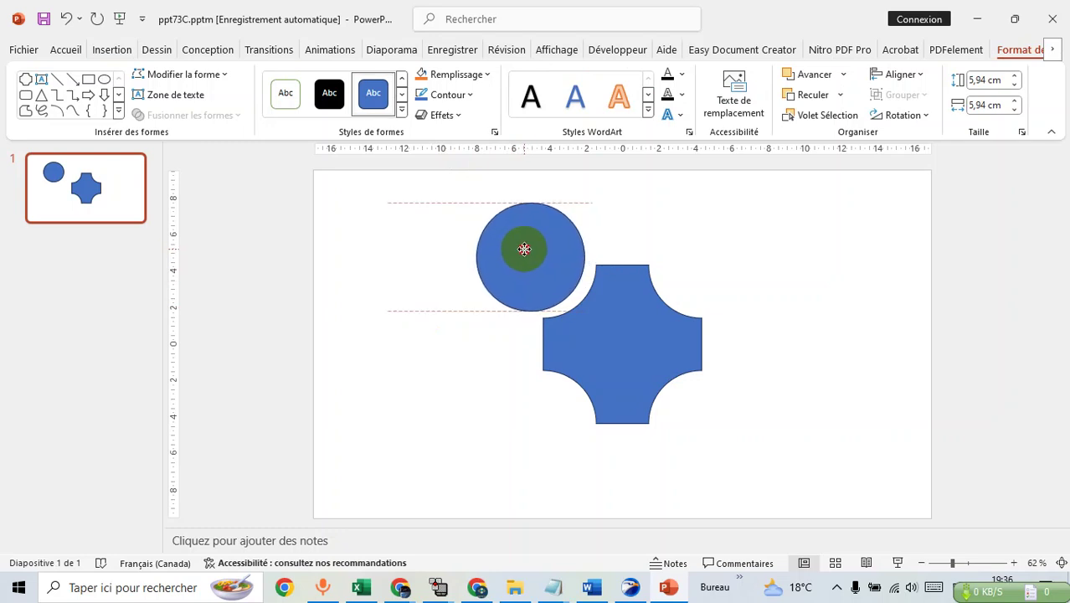
left_click_drag(523, 249, 524, 249)
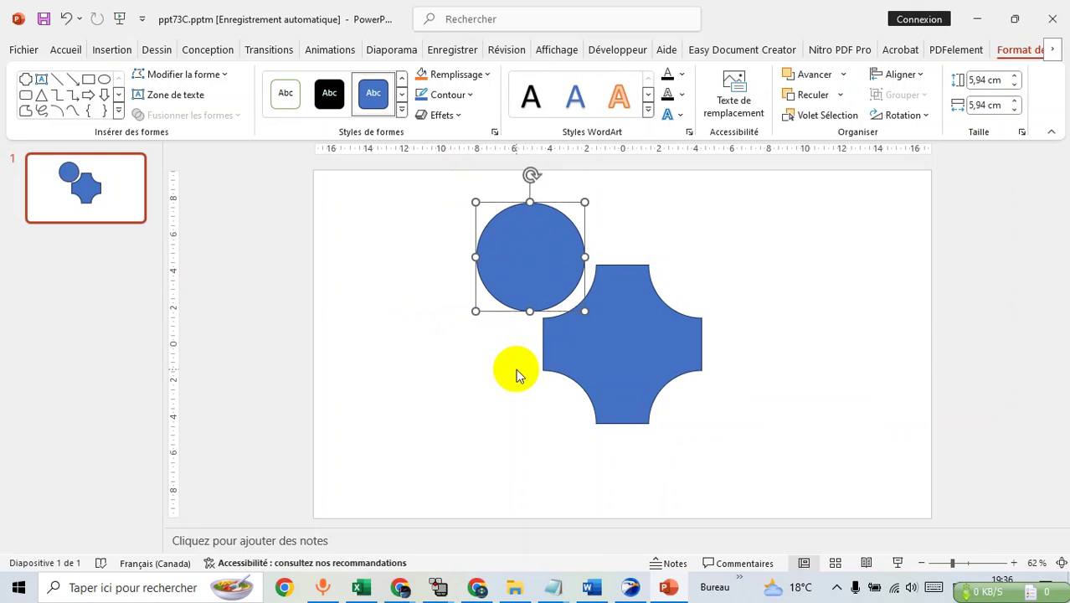
left_click(484, 342)
left_click(526, 249)
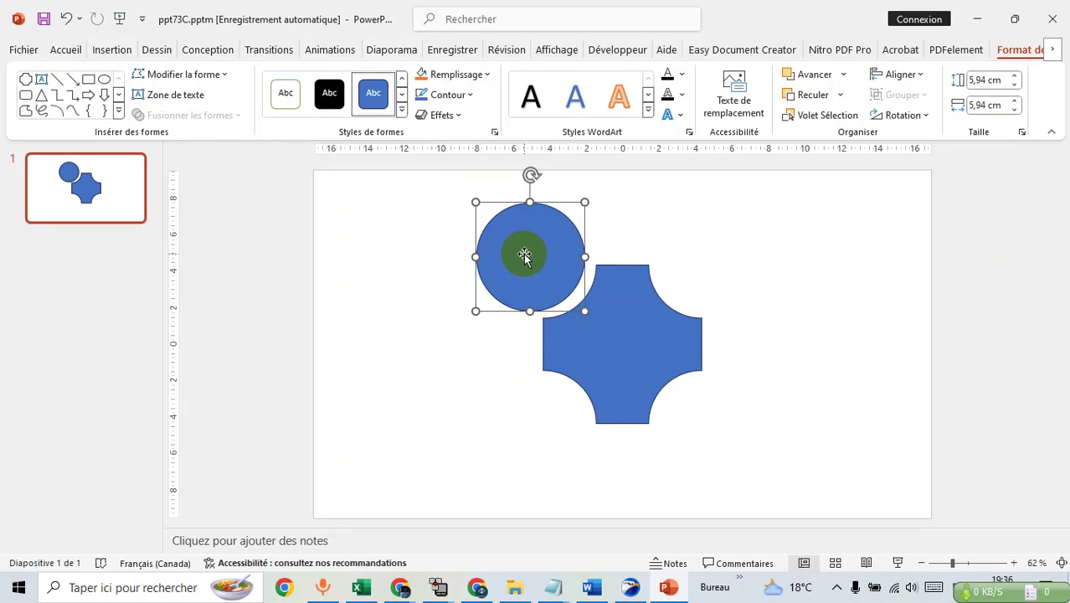
Ctrl-drag copies of the circle to the top-right and both bottom corners.
left_click_drag(529, 269, 712, 260)
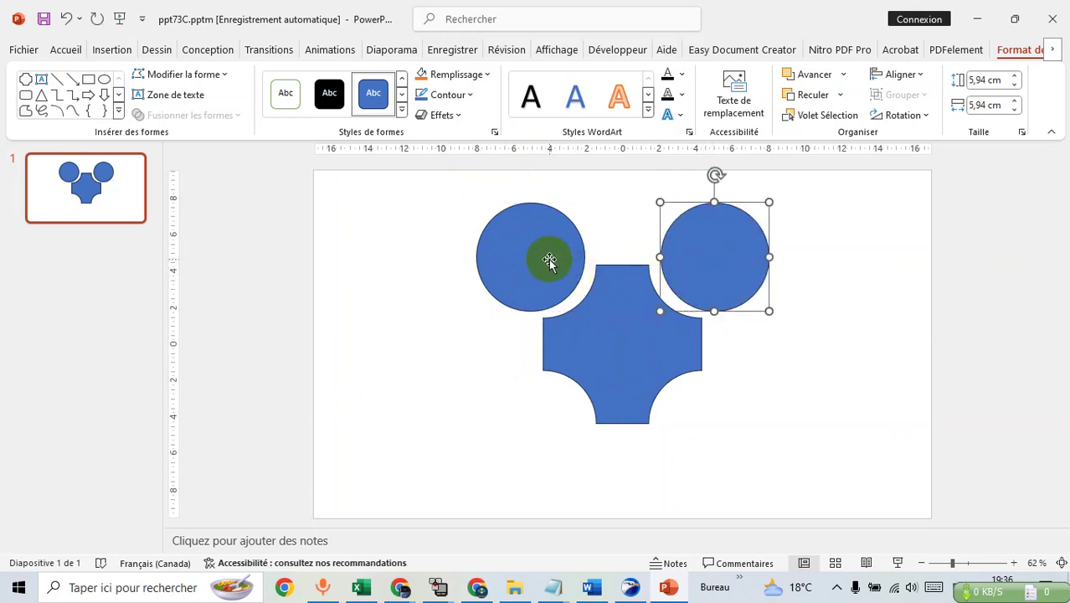
left_click(550, 259, "shift")
mouse_move(549, 265)
left_mouse_down()
mouse_move(556, 388)
mouse_move(546, 437)
left_mouse_up()
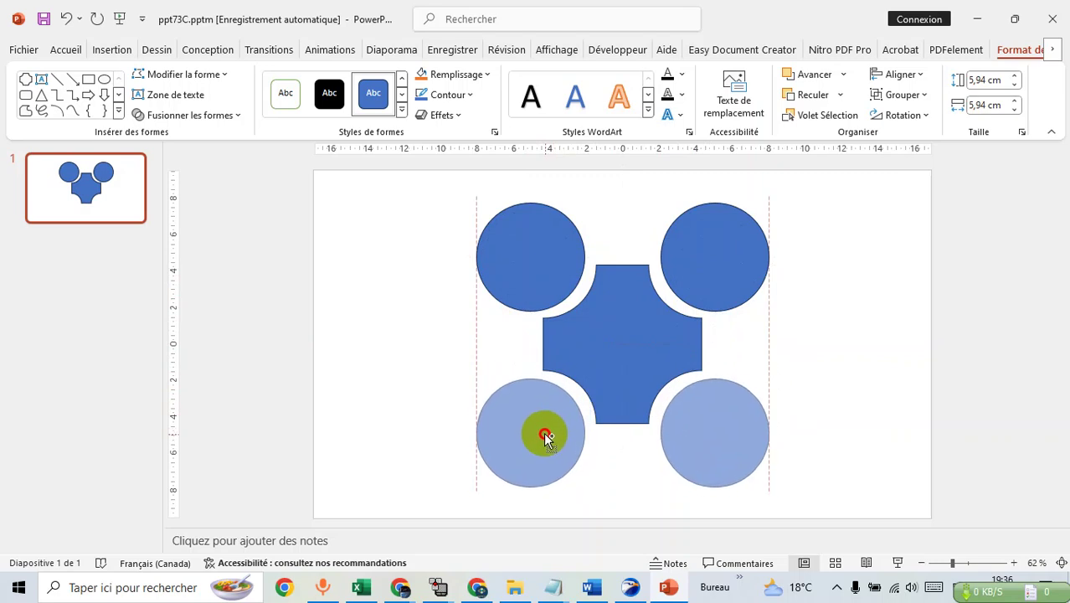
left_click_drag(545, 437, 545, 436)
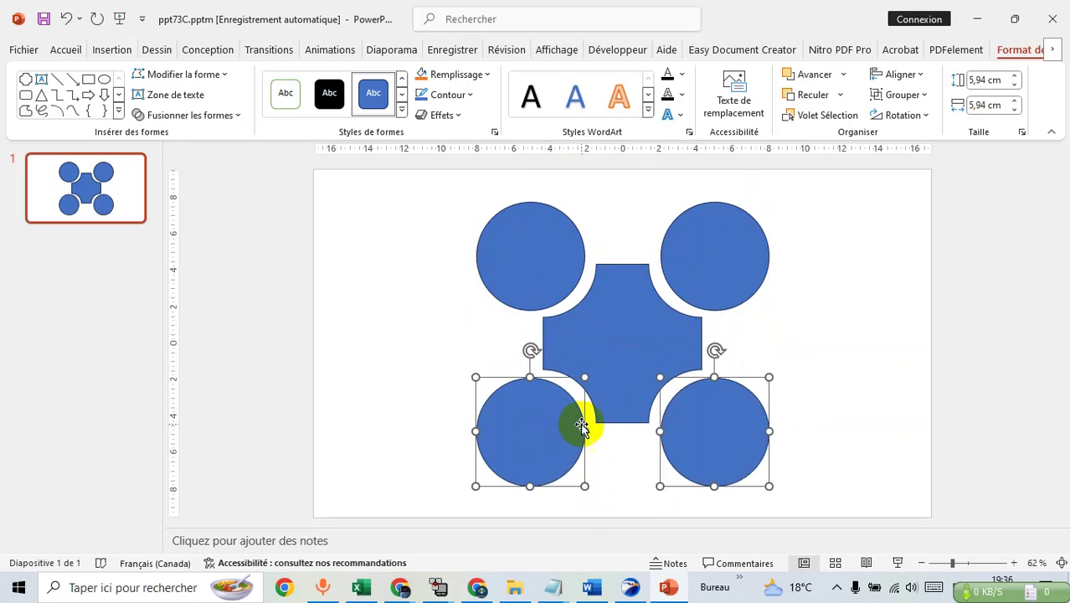
left_click(841, 312)
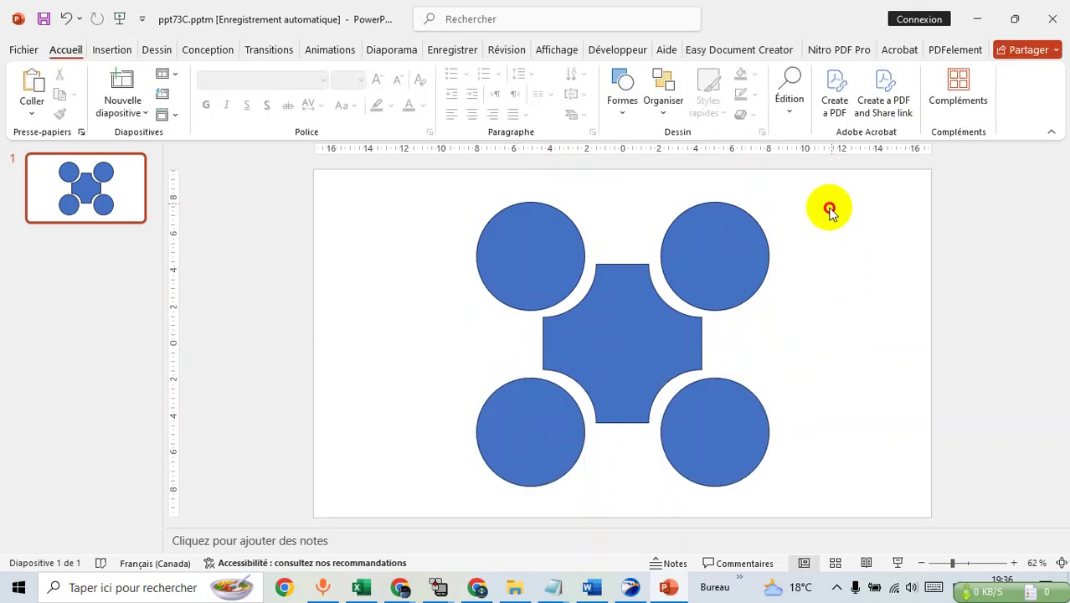
Select all five shapes and apply the first preset effect from Effets > Prédéfini.
left_click_drag(834, 205, 424, 507)
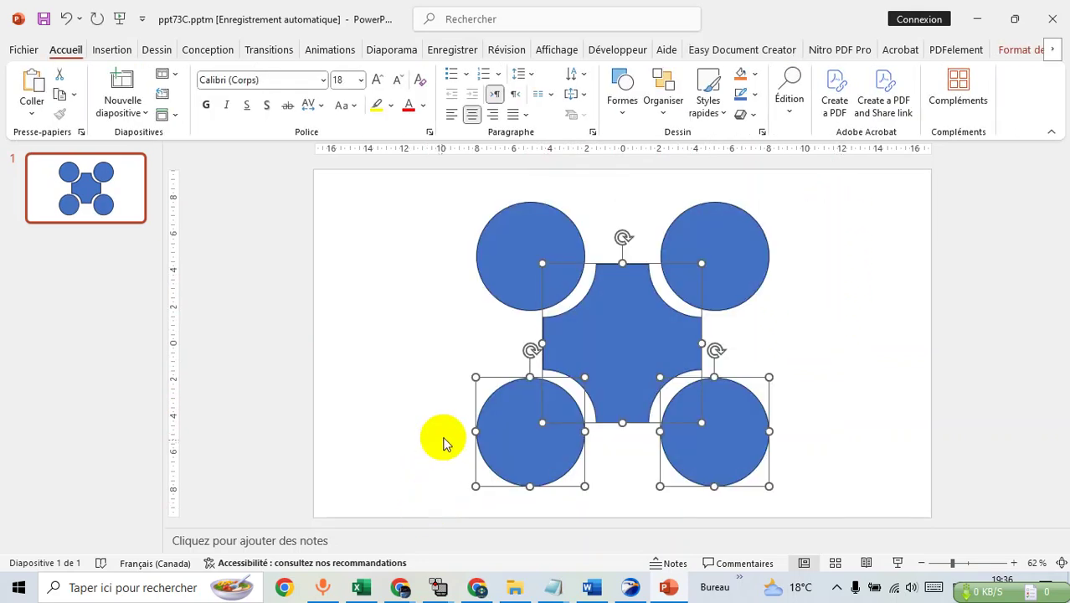
key("ctrl+a")
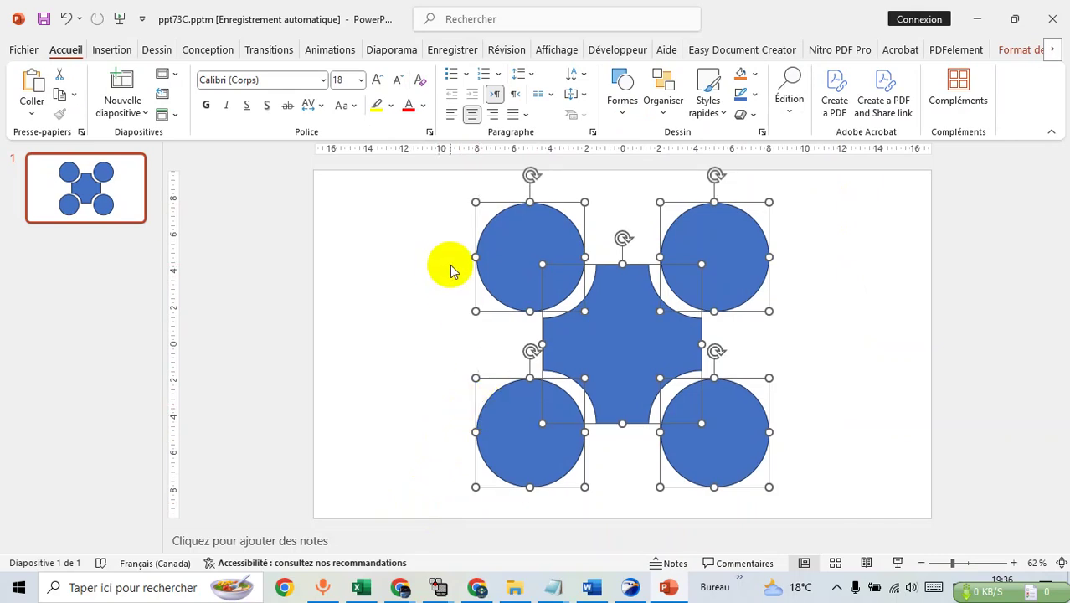
left_click(1057, 52)
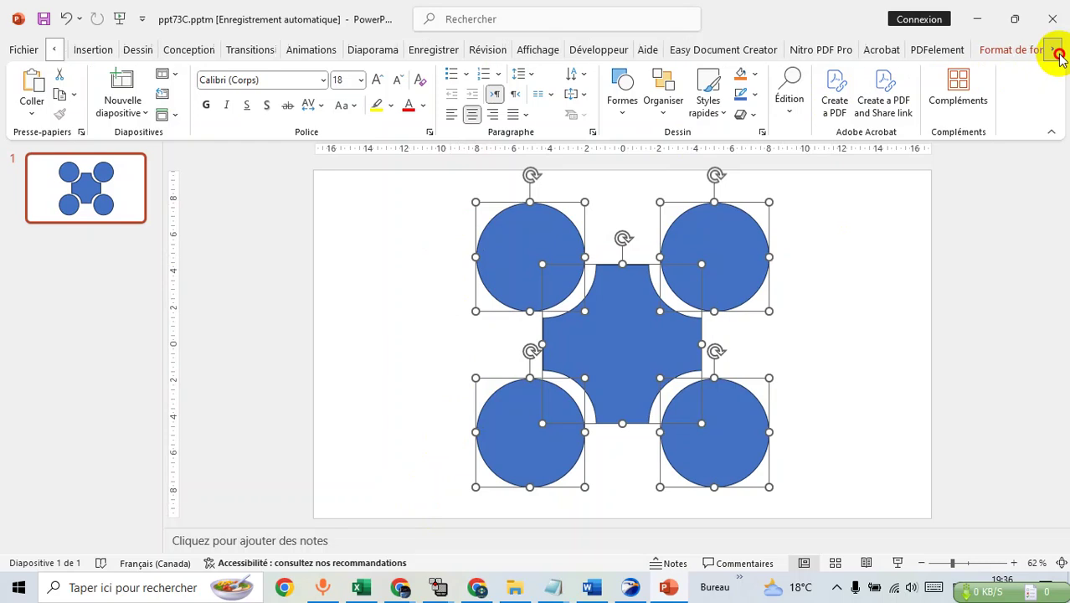
left_click(972, 50)
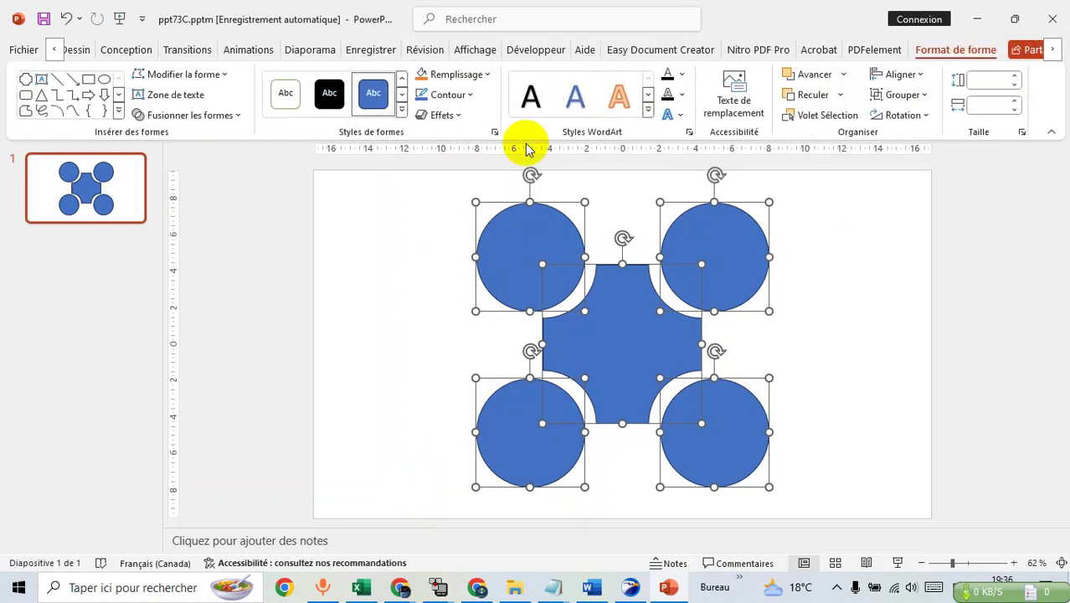
left_click(459, 113)
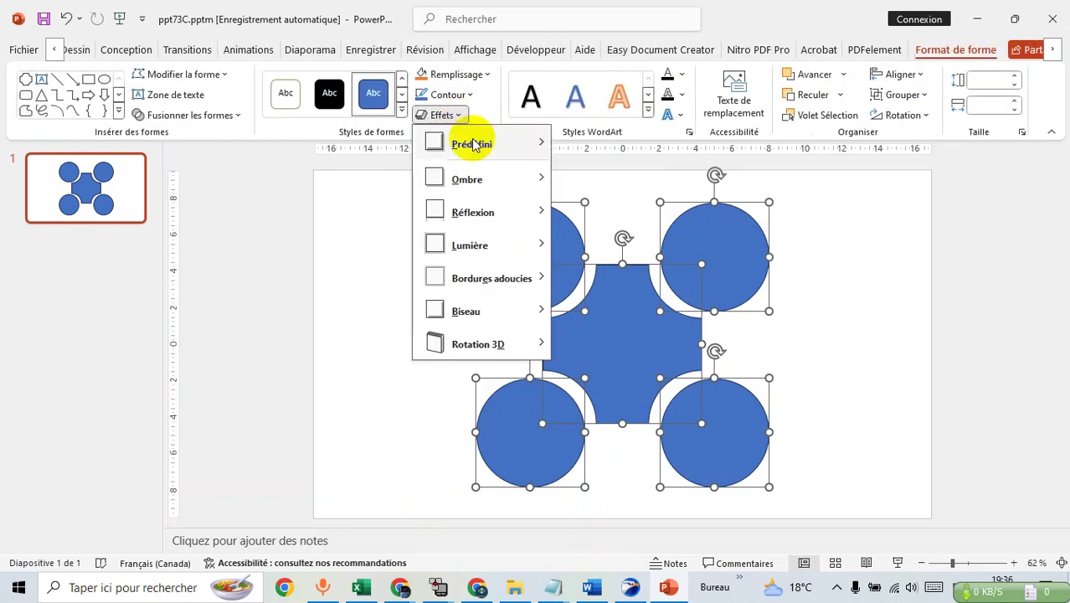
mouse_move(473, 144)
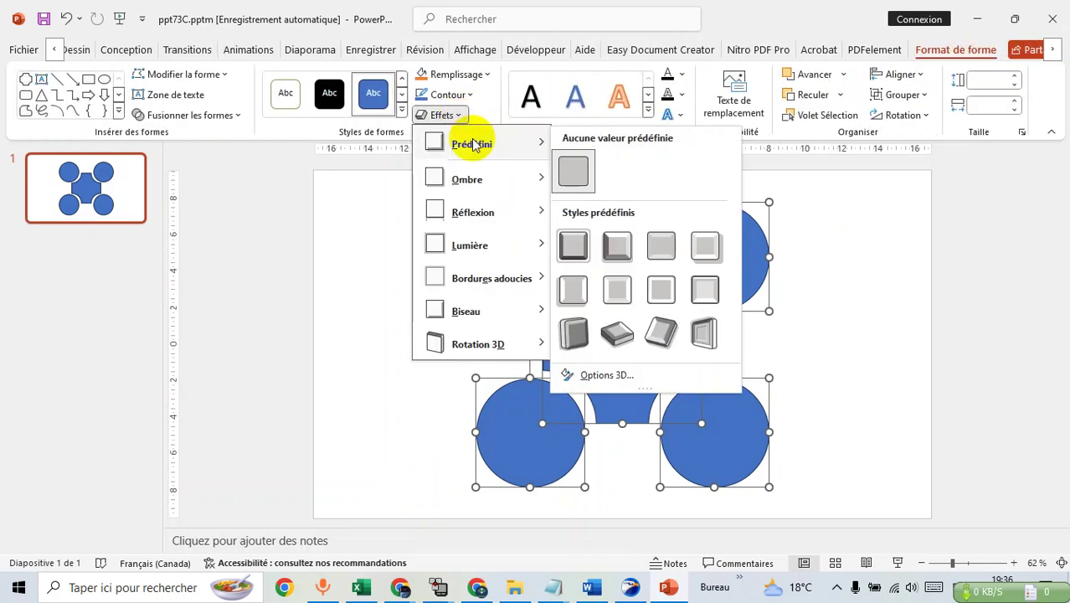
left_click(578, 250)
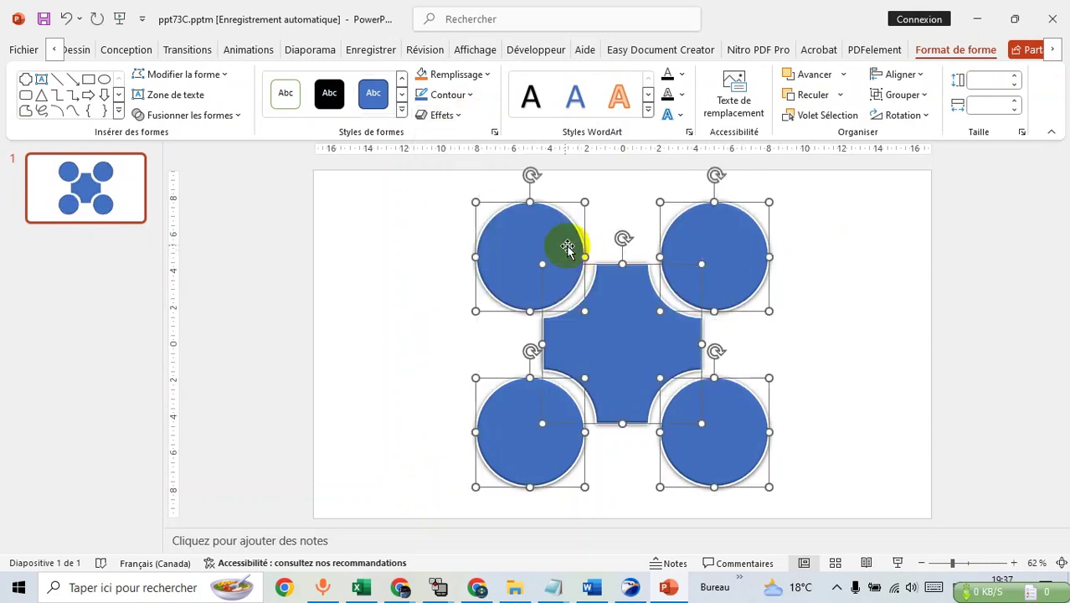
Give all shapes a 4½ pt orange outline.
left_click(471, 99)
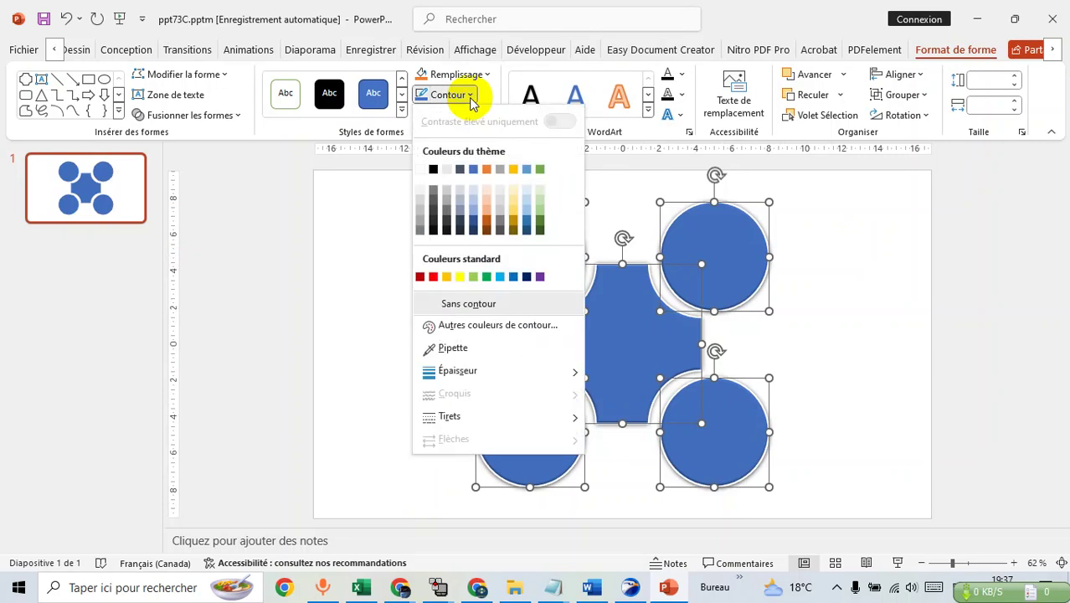
mouse_move(544, 373)
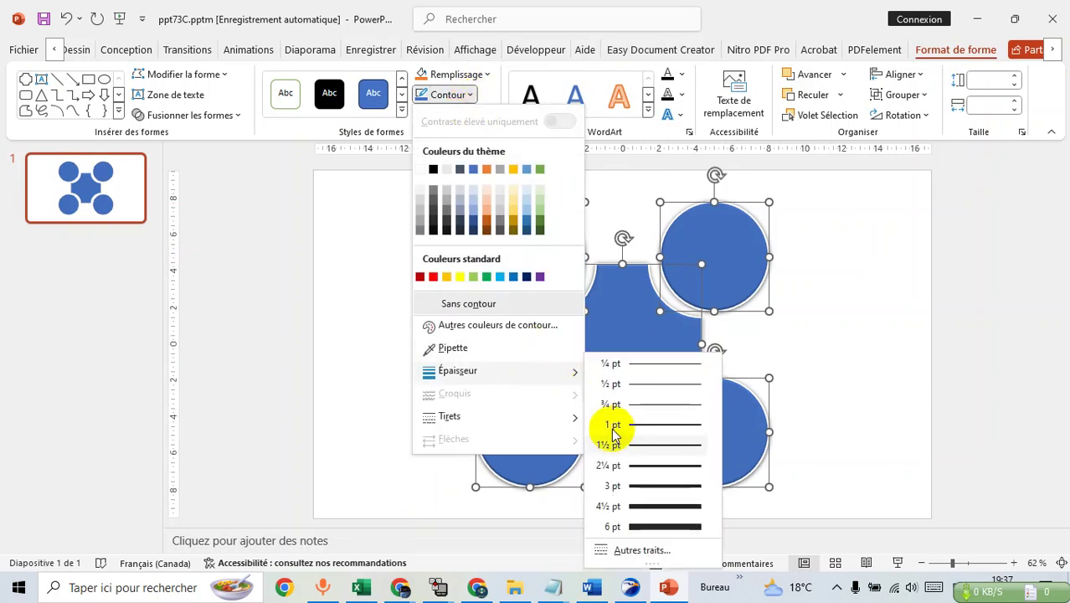
left_click(660, 506)
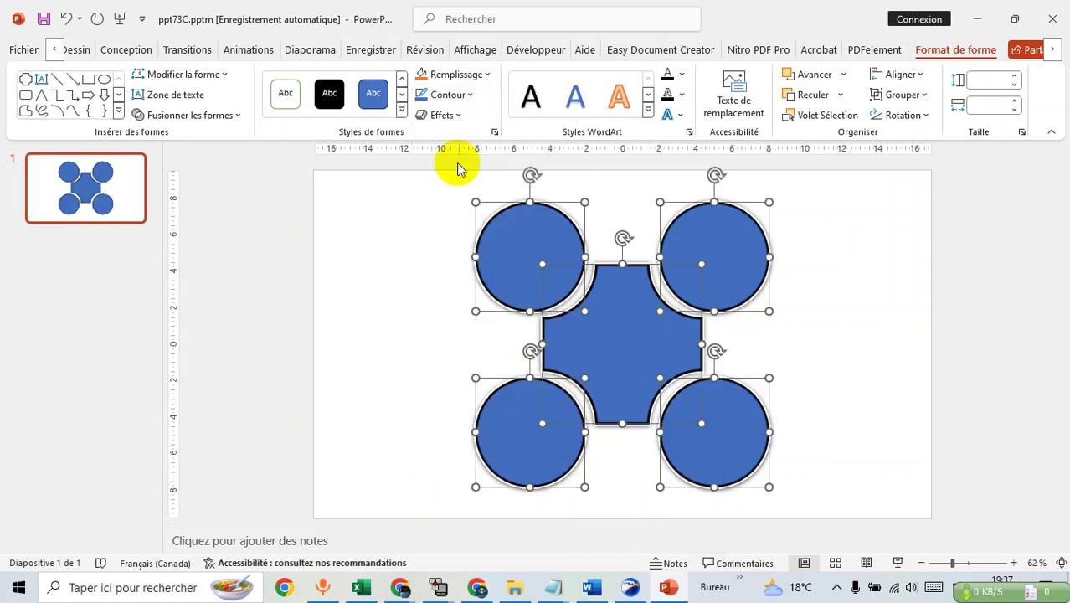
left_click(471, 97)
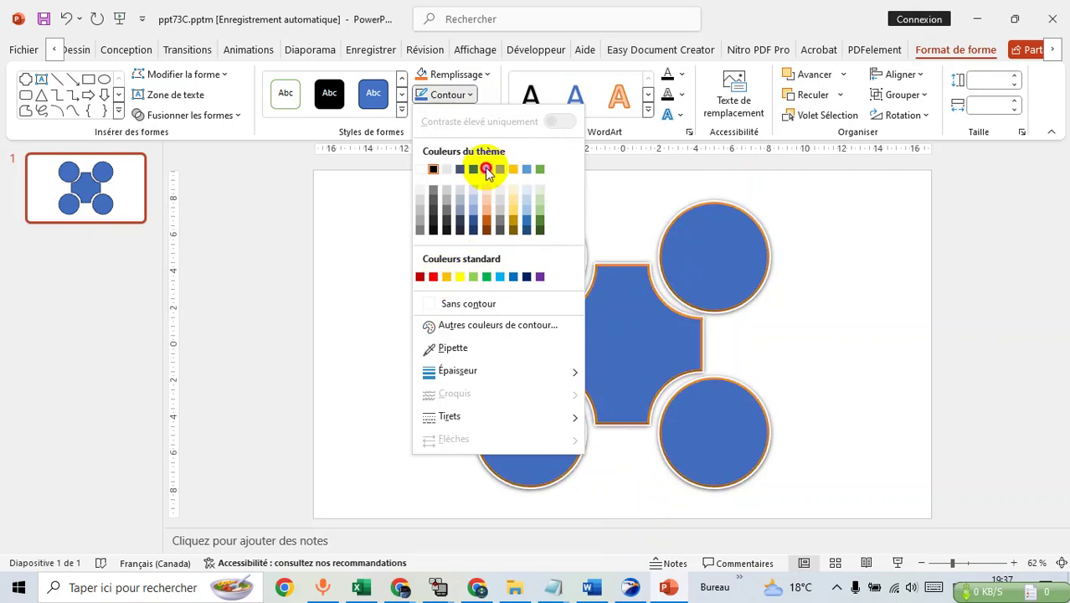
left_click(487, 170)
left_click(864, 283)
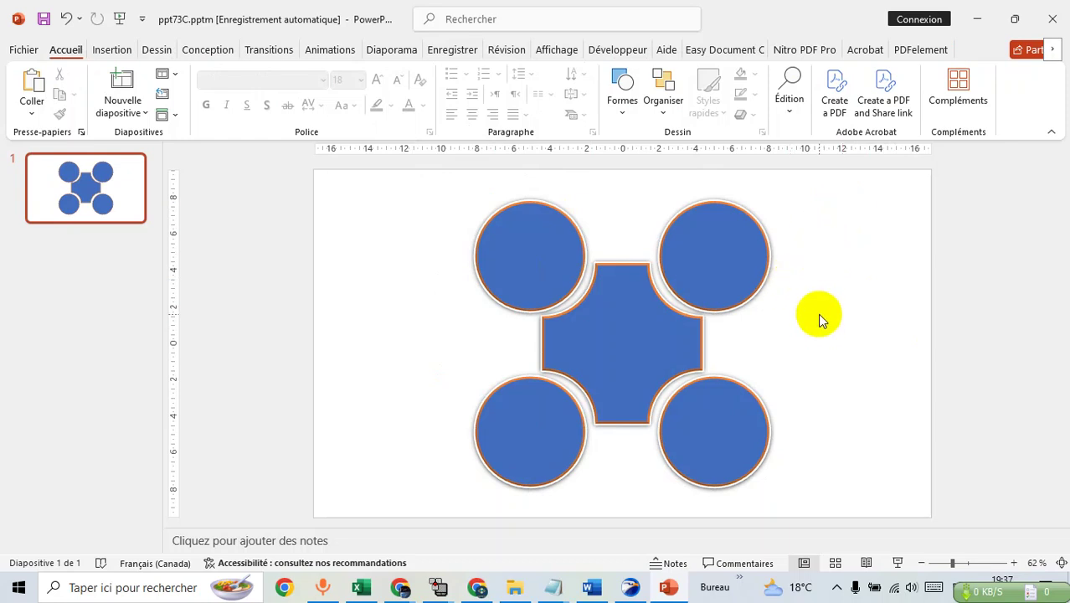
Insert Image11.png, Image12.png, Image114.png and Image16.png from this device together onto the slide.
left_click(120, 53)
left_click(293, 105)
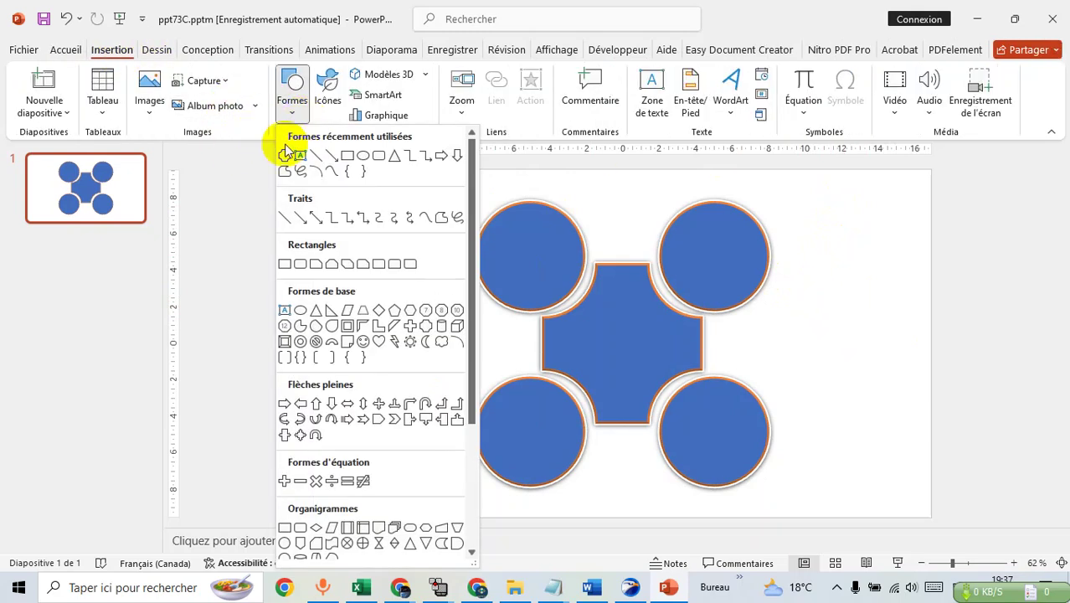
left_click(152, 117)
left_click(151, 114)
left_click(197, 161)
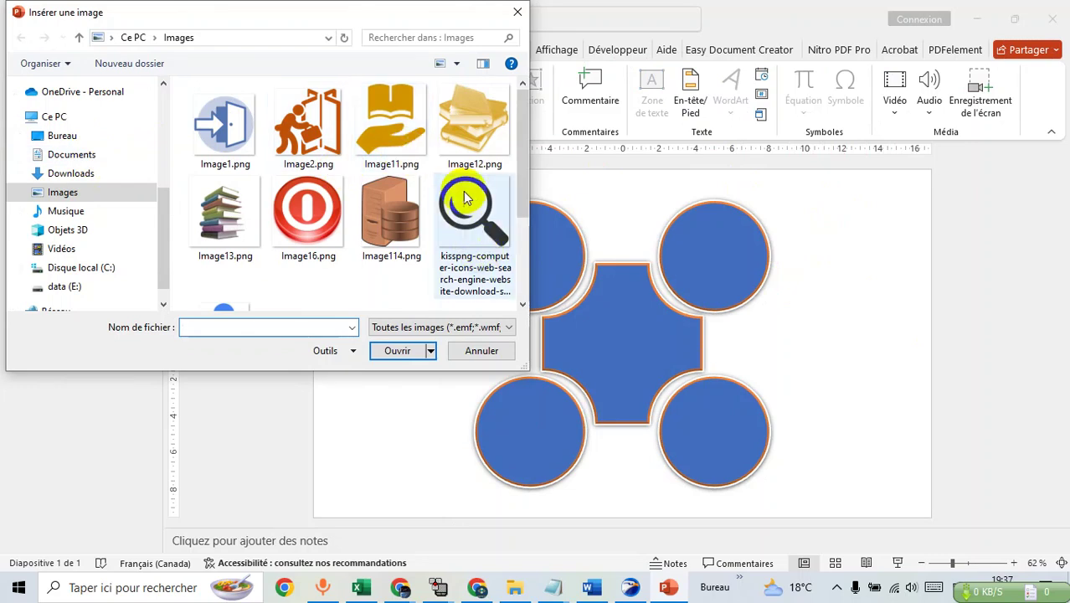
left_click(377, 134)
left_click(466, 124, "ctrl")
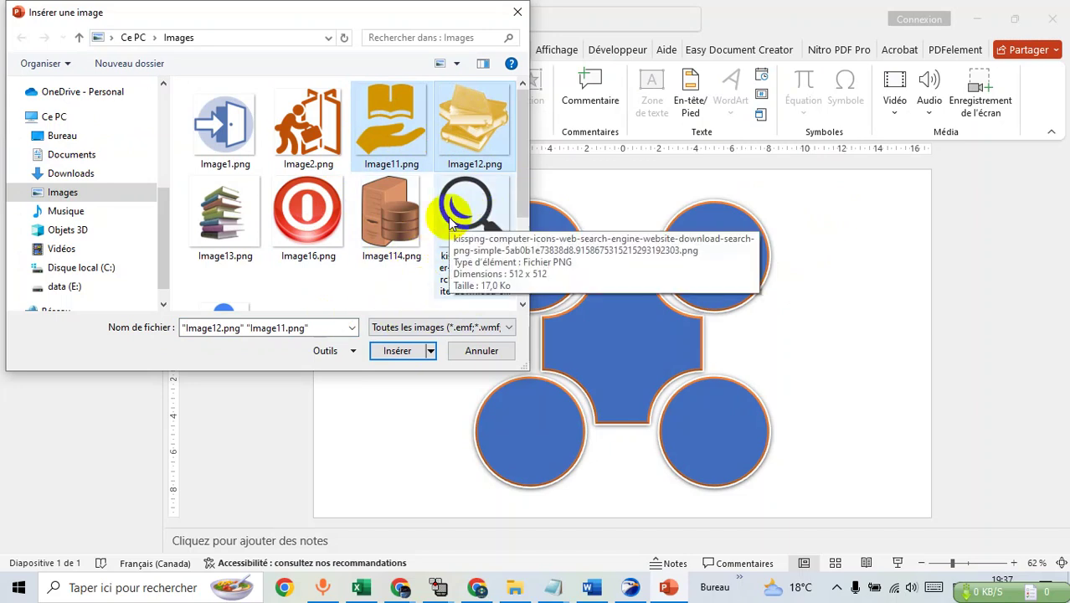
left_click(384, 211, "ctrl")
left_click(326, 220, "ctrl")
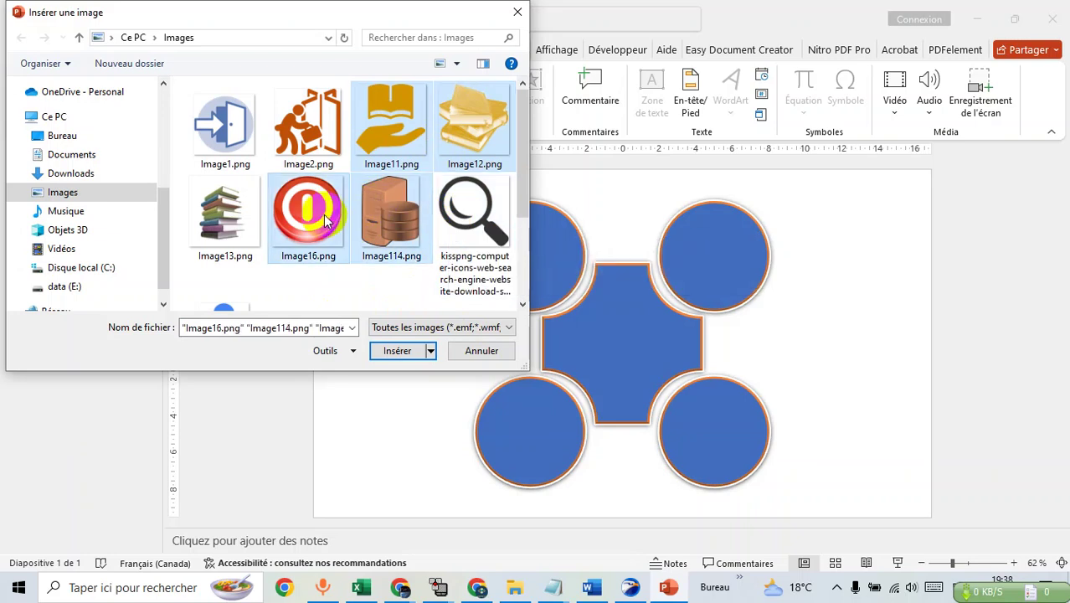
mouse_move(526, 155)
left_mouse_down()
mouse_move(528, 191)
mouse_move(534, 167)
left_mouse_up()
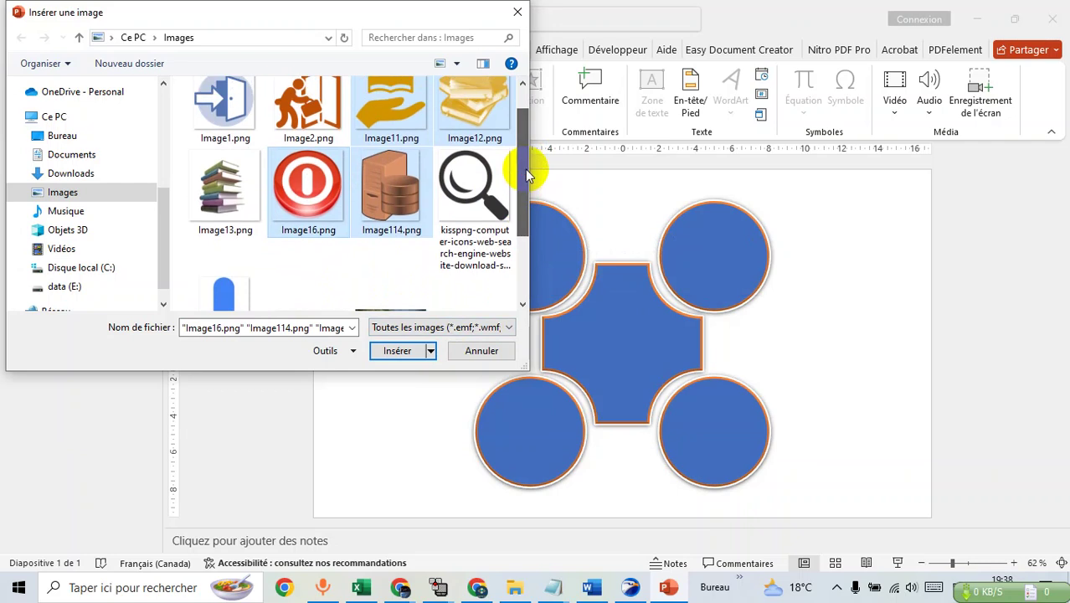
left_click(400, 352)
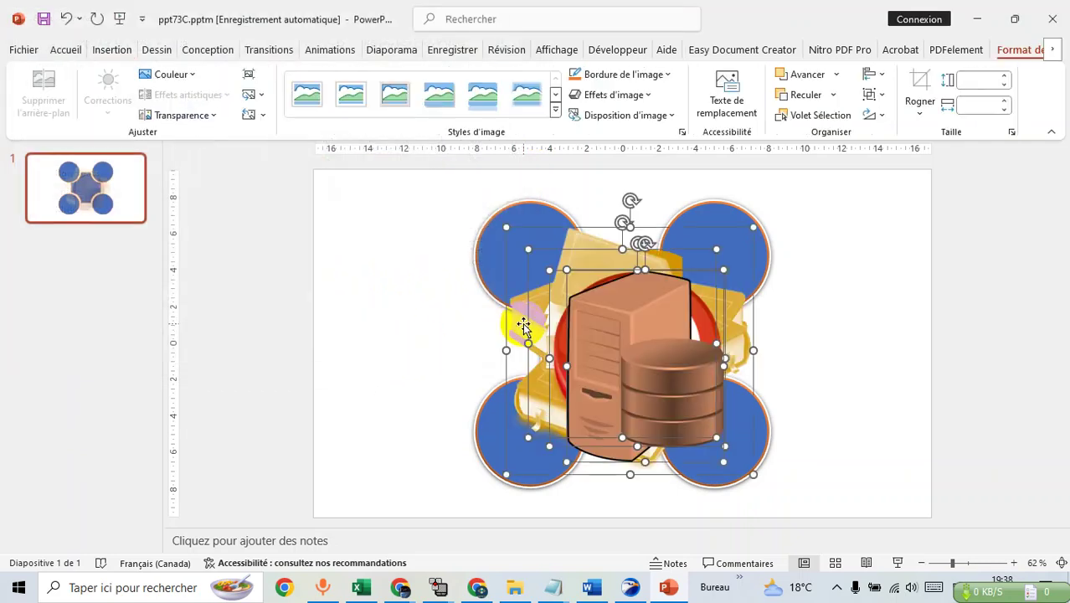
left_click(827, 298)
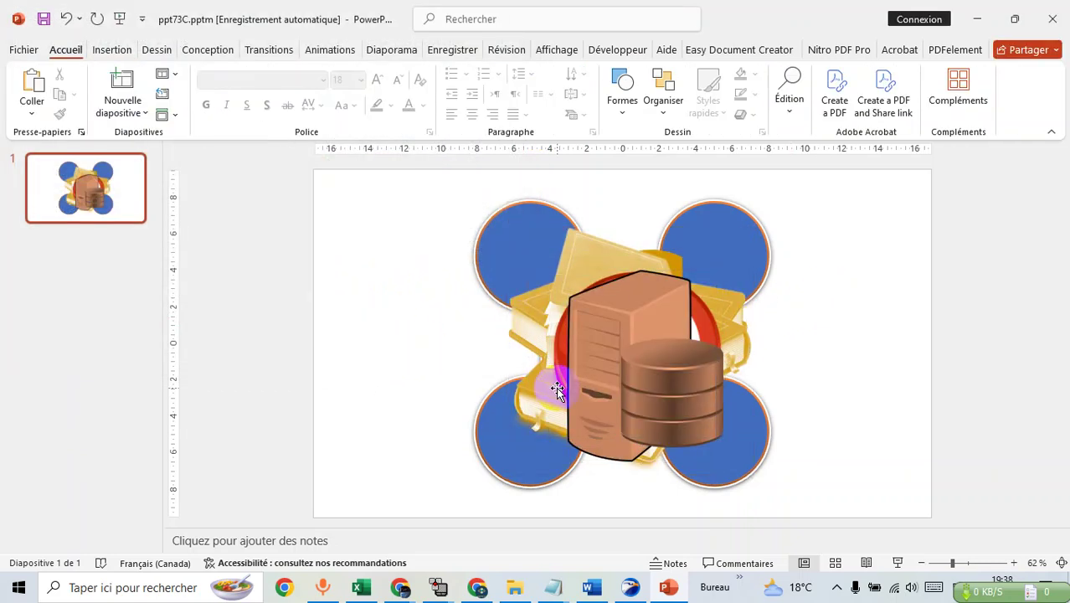
Spread out the pictures, shrinking the power icon to about 2.83 cm and the books picture.
left_click_drag(624, 352, 827, 331)
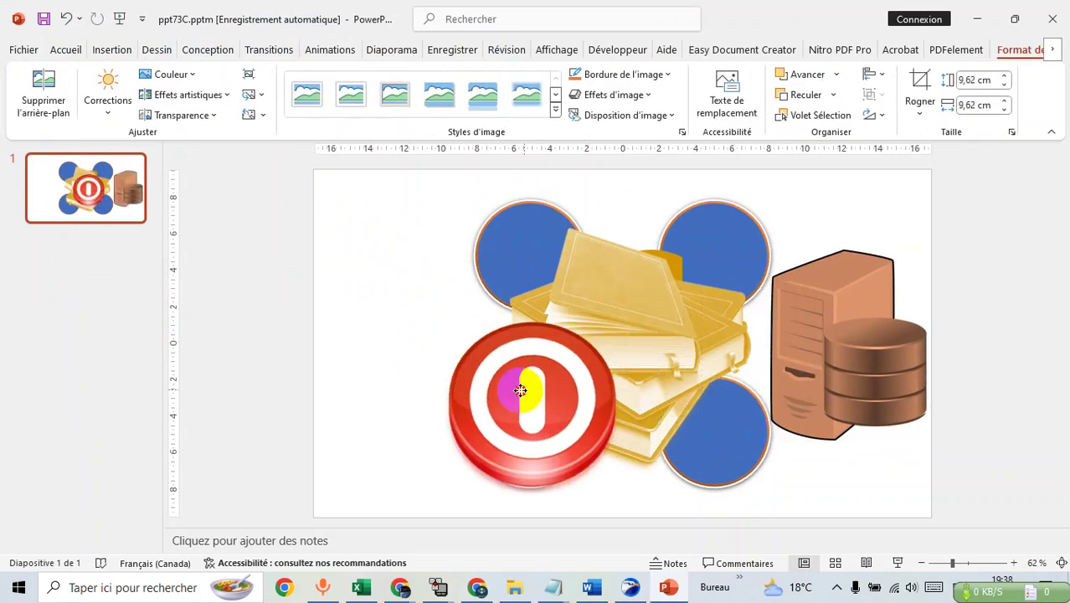
left_click_drag(597, 356, 488, 412)
left_click_drag(582, 367, 425, 471)
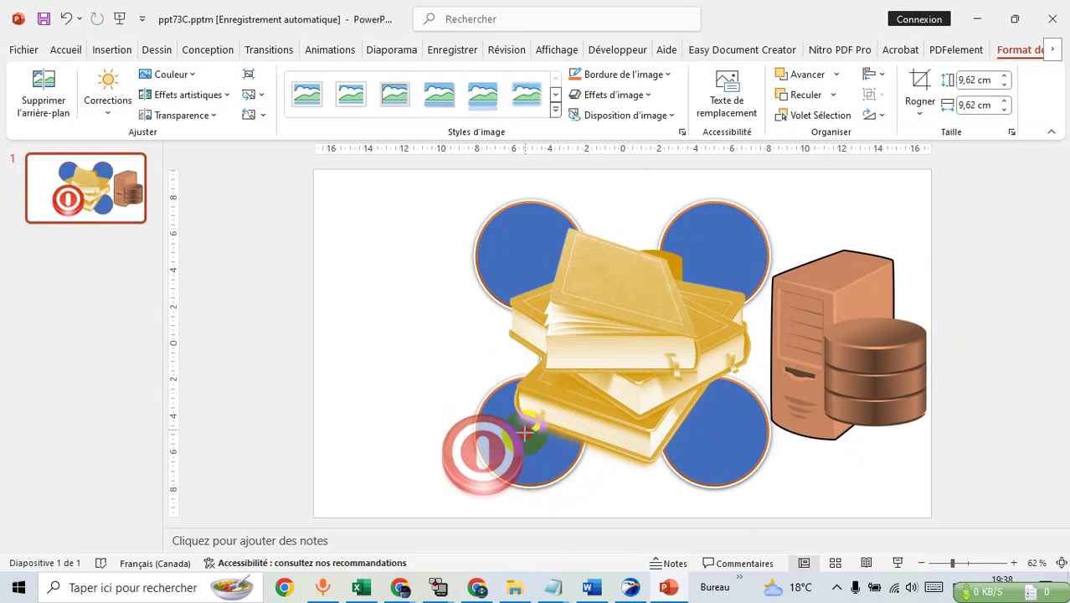
left_click(557, 387)
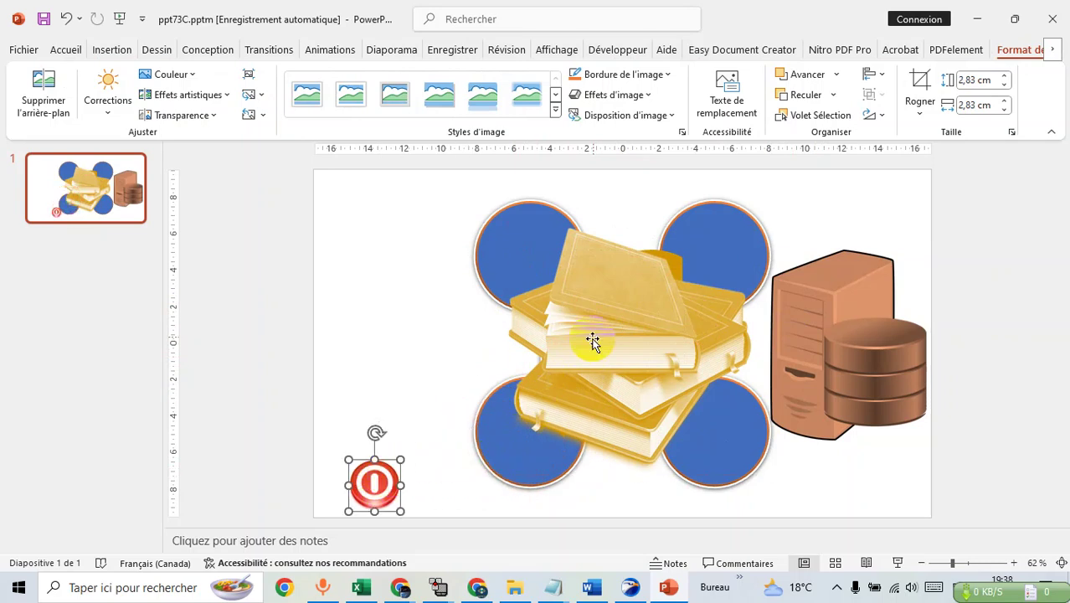
mouse_move(755, 222)
left_mouse_down()
mouse_move(715, 282)
mouse_move(573, 408)
left_mouse_up()
left_click_drag(536, 452, 783, 224)
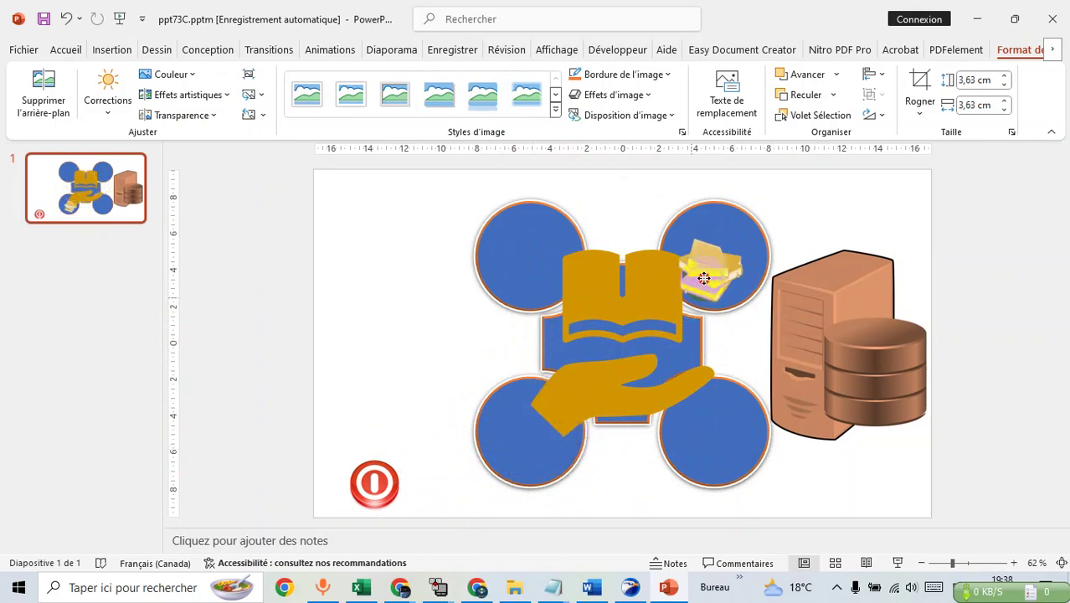
Shrink the book-and-hand picture and set it in the lower-left circle.
left_click(645, 306)
left_click_drag(716, 249, 528, 452)
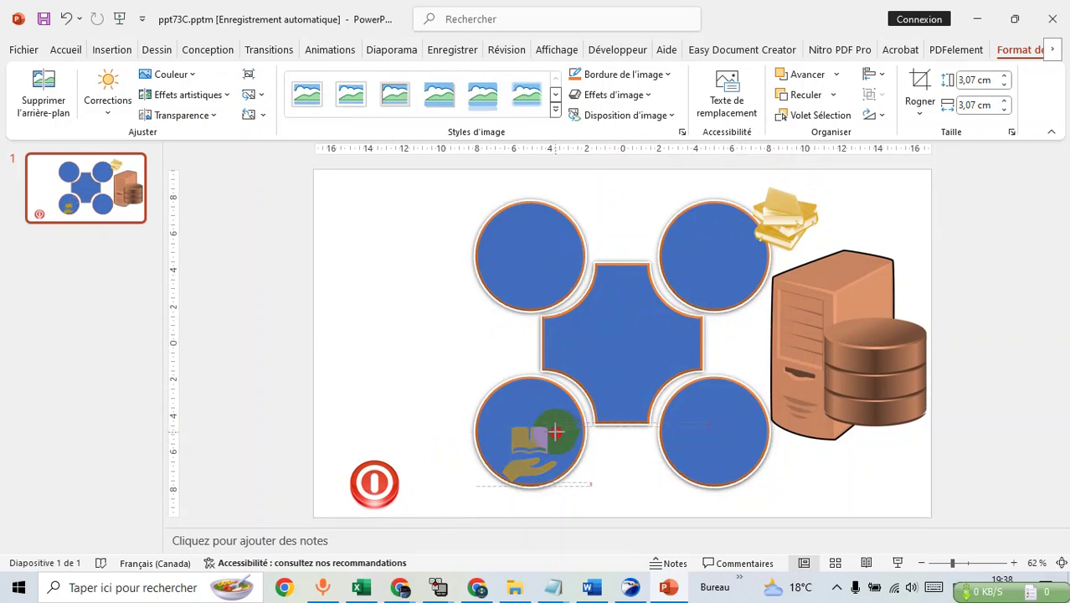
mouse_move(562, 486)
left_mouse_down()
mouse_move(523, 459)
mouse_move(539, 457)
left_mouse_up()
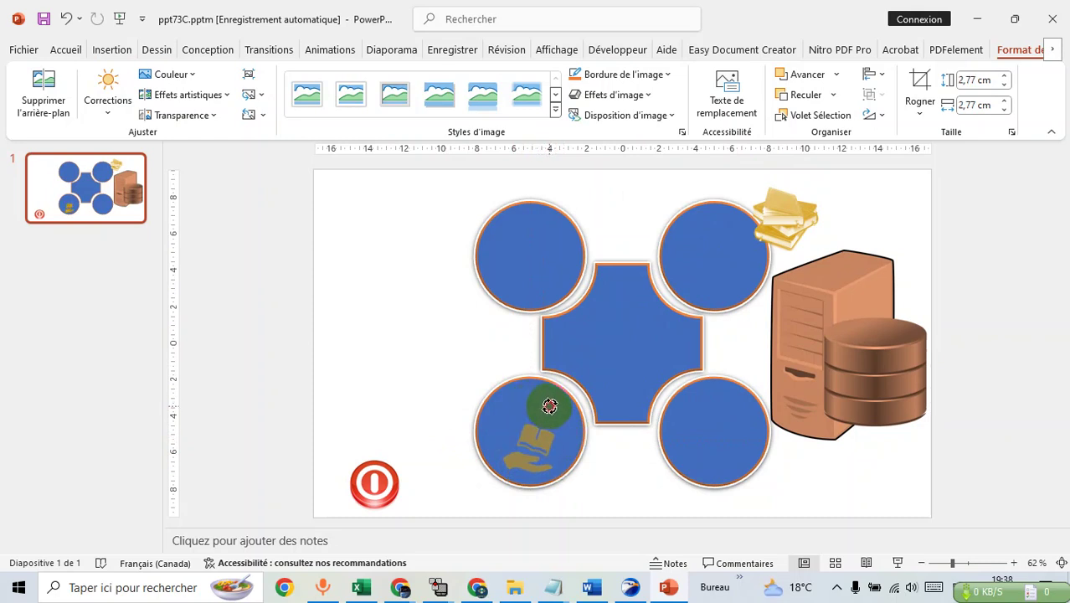
left_click_drag(547, 405, 549, 403)
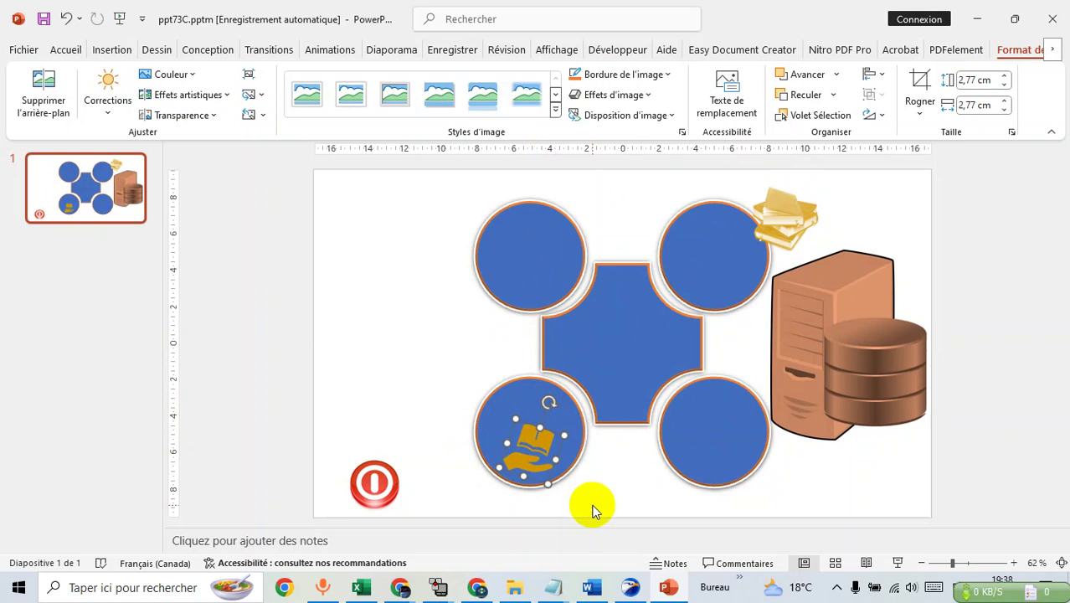
left_click(612, 469)
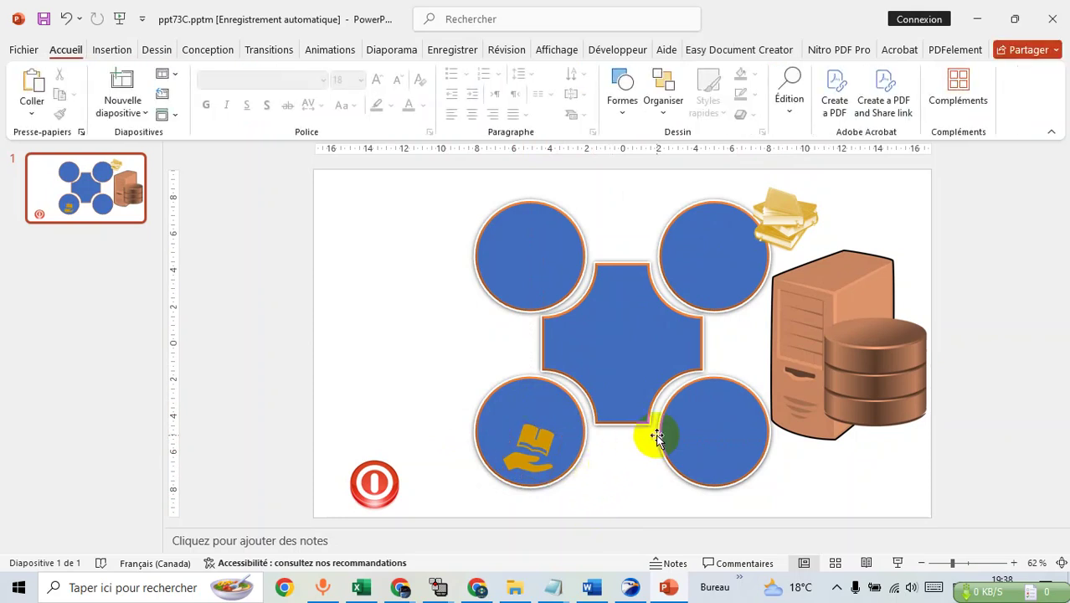
Shrink the database picture for the centre, fit the books top-right and the power icon bottom-right.
left_click(888, 258)
mouse_move(926, 249)
left_mouse_down()
mouse_move(812, 414)
mouse_move(633, 386)
left_mouse_up()
left_click(788, 220)
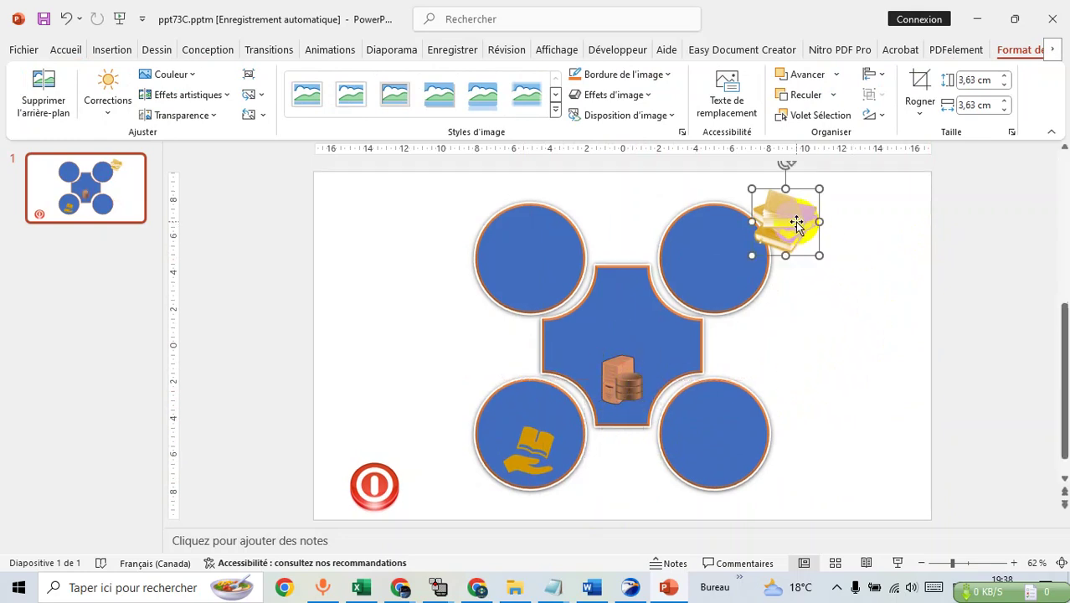
left_click_drag(819, 189, 724, 277)
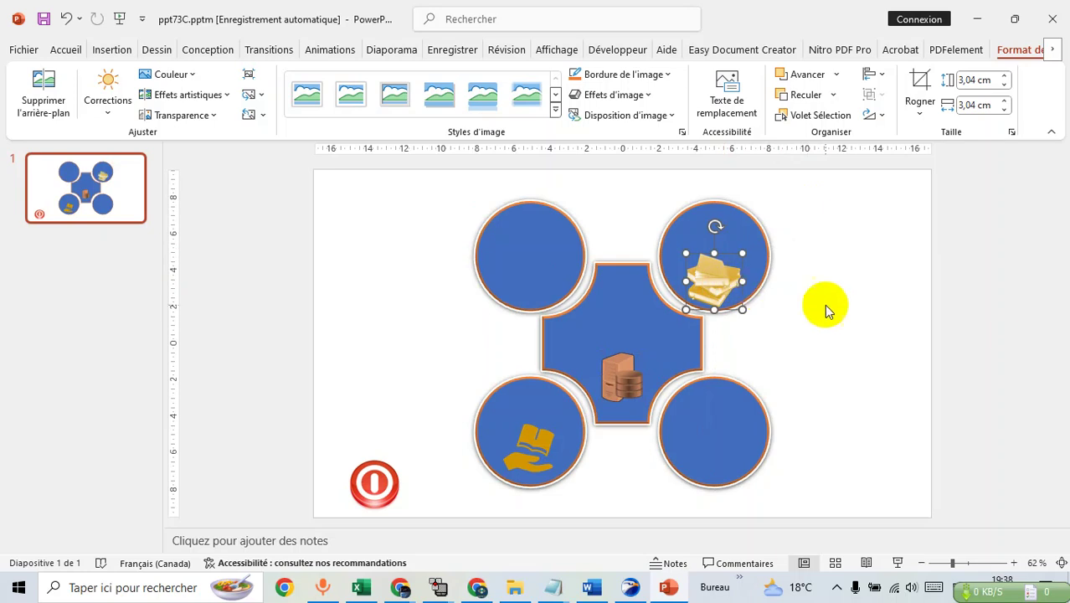
left_click(833, 313)
left_click_drag(374, 482, 714, 460)
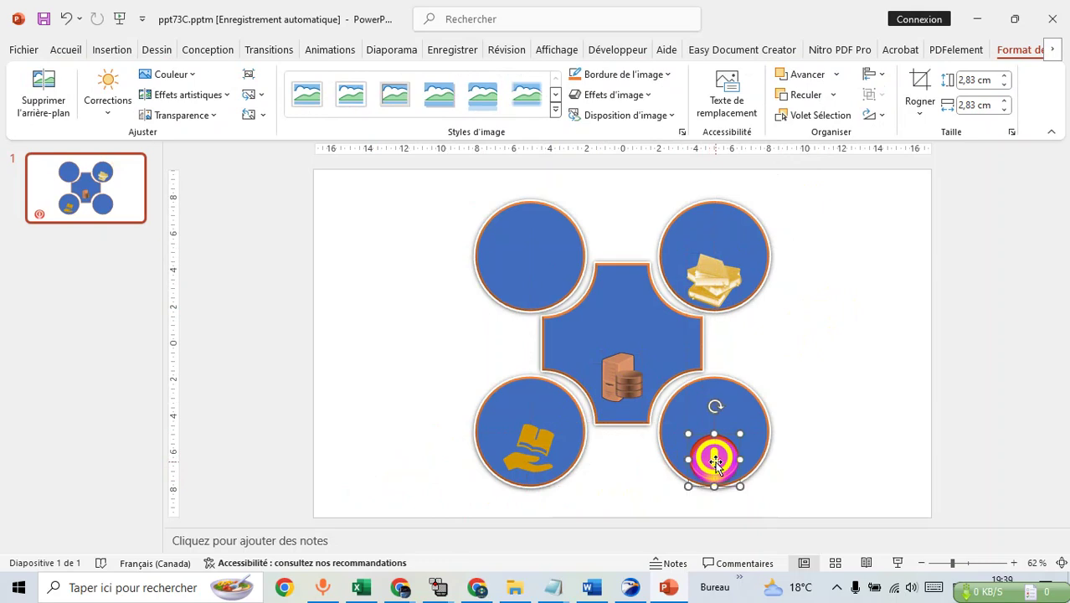
left_click(811, 322)
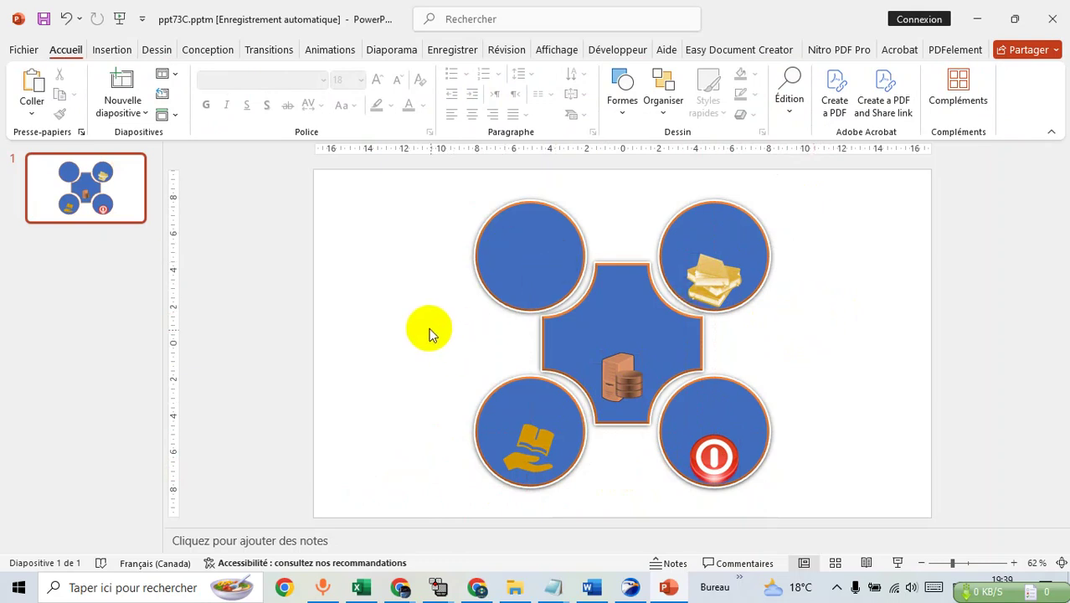
Insert Image2.png from the Pictures folder and drag it into the empty top-left circle.
left_click(112, 50)
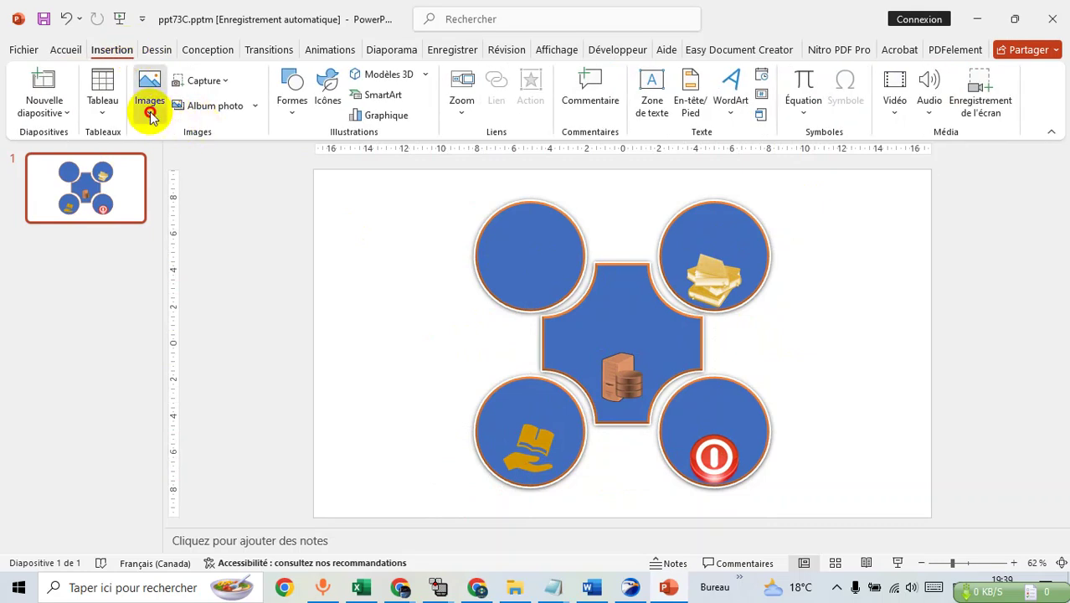
left_click(151, 113)
left_click(191, 159)
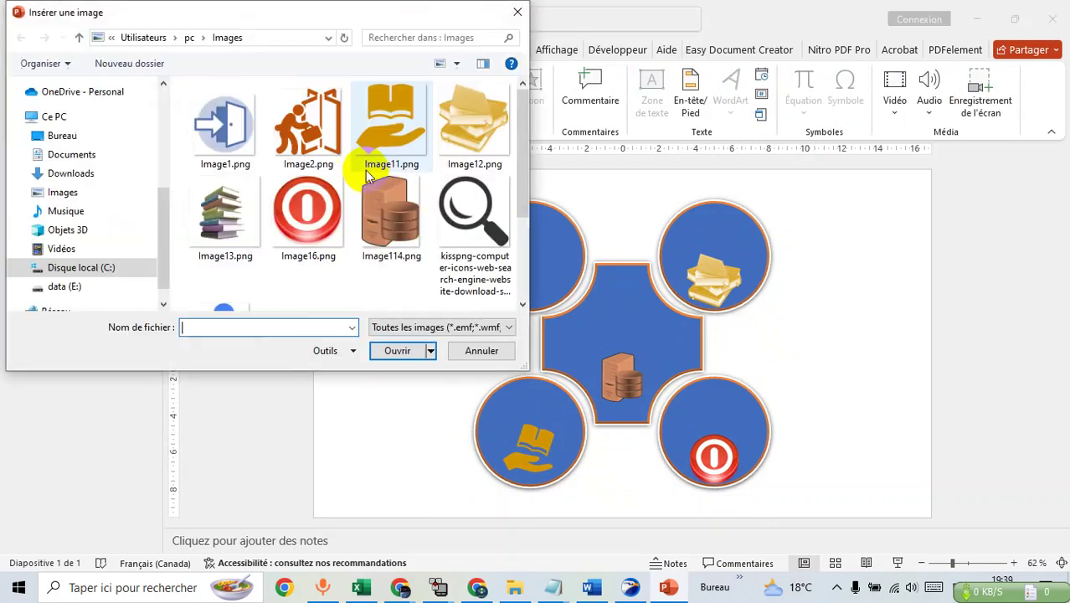
left_click(527, 115)
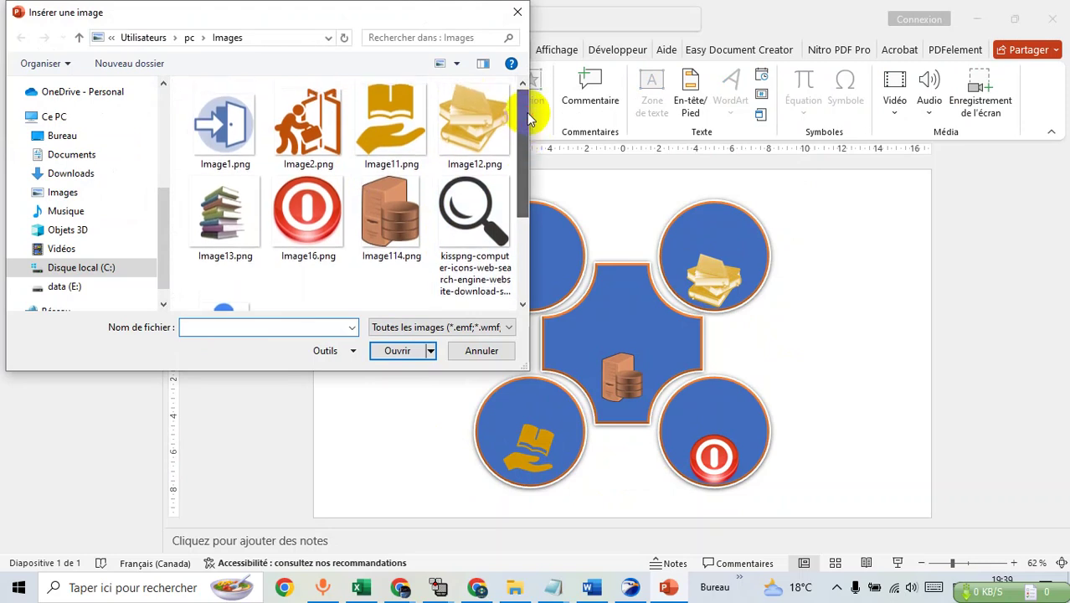
left_click(325, 129)
left_click(400, 352)
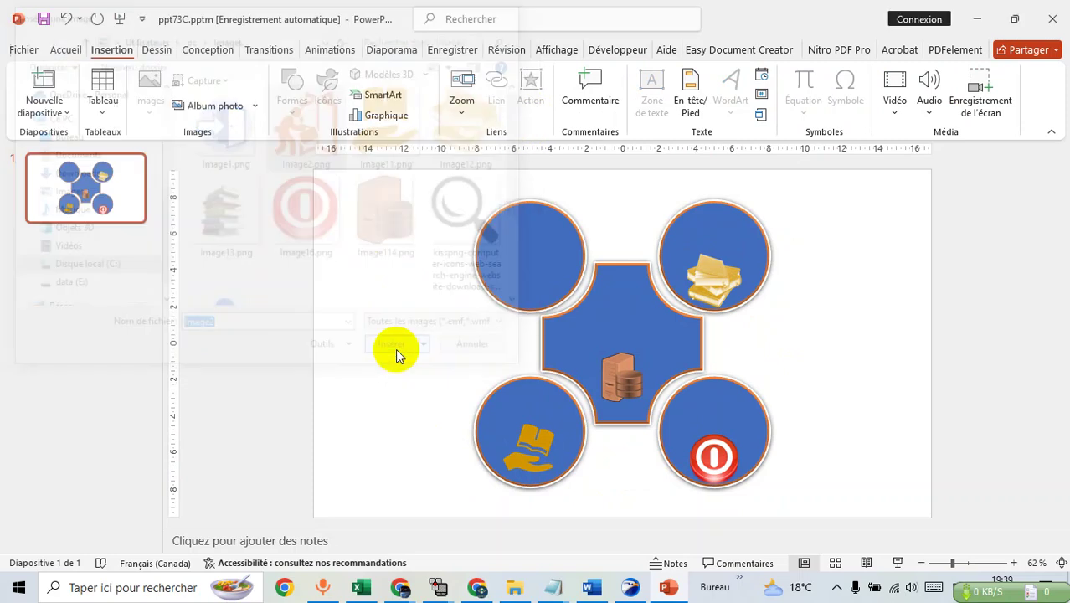
mouse_move(624, 344)
left_mouse_down()
mouse_move(419, 333)
mouse_move(528, 276)
left_mouse_up()
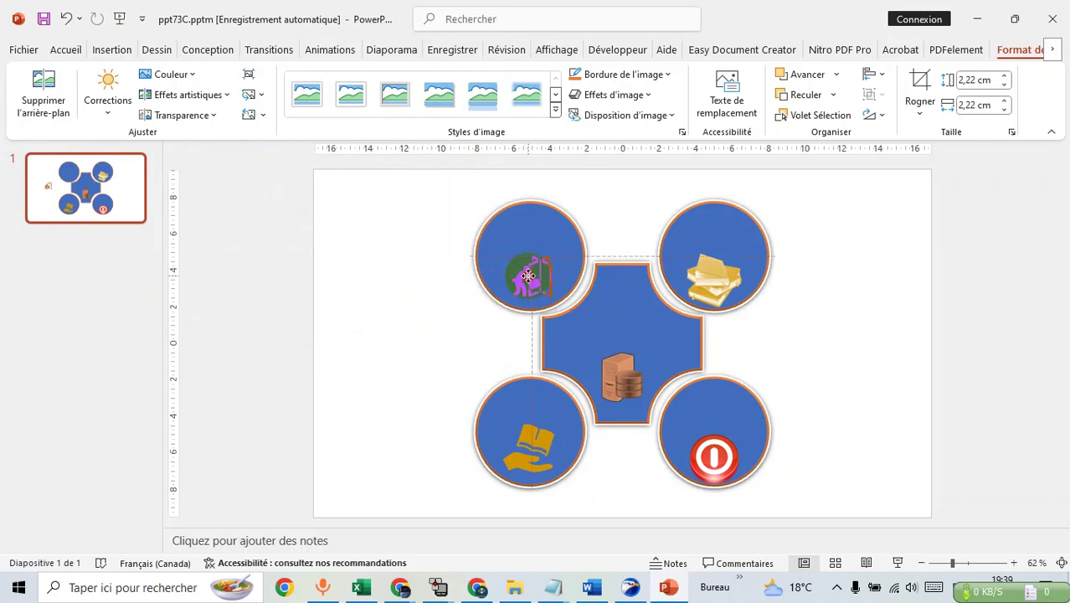
left_click(836, 277)
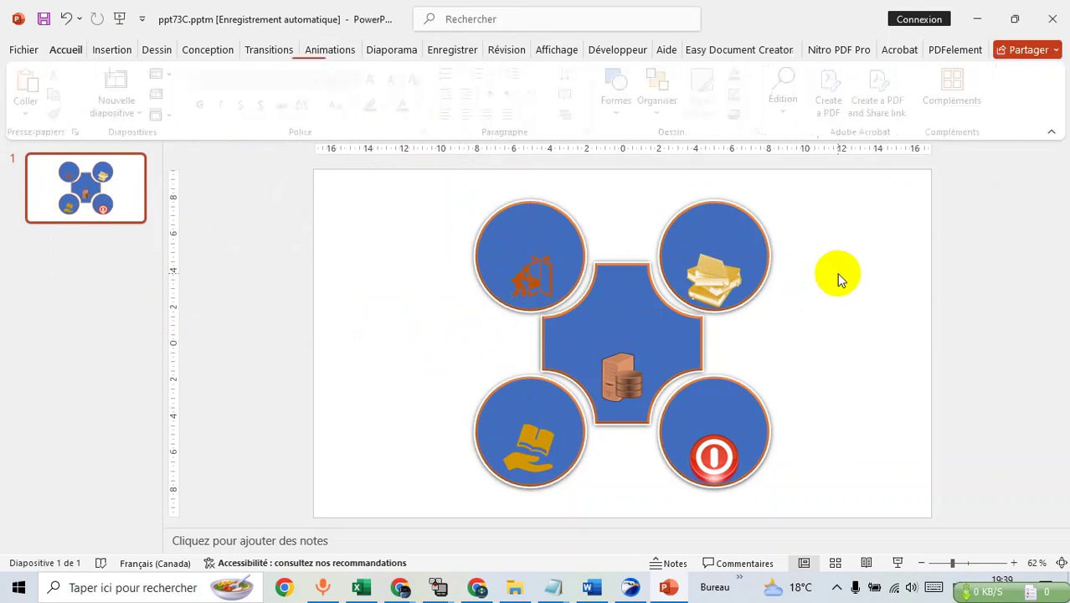
left_click(111, 50)
Draw a text box left of the graphic and type Membres.
left_click(290, 113)
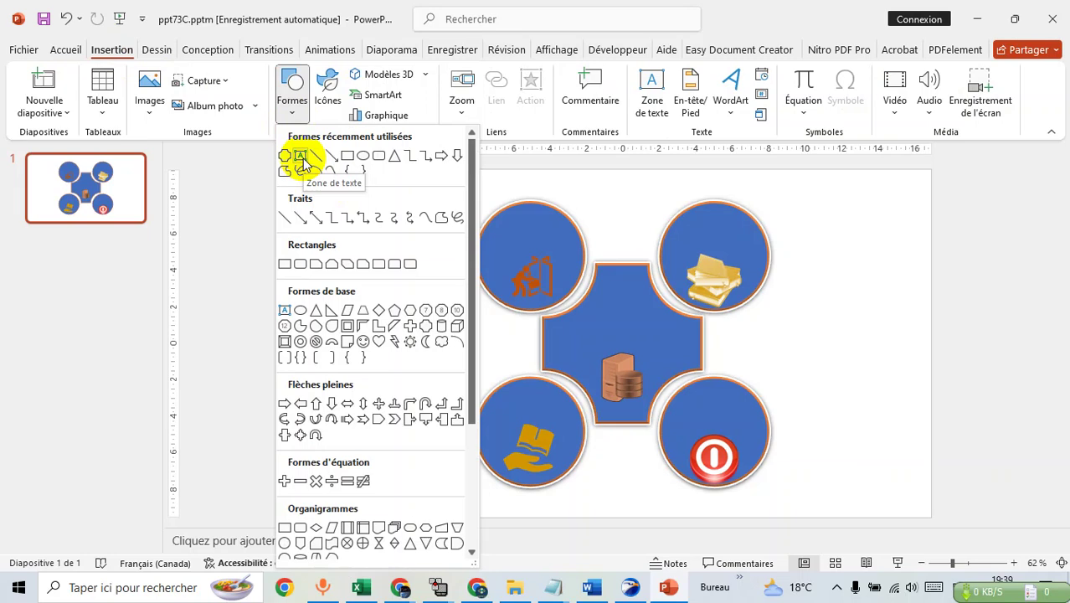
left_click(301, 156)
left_click_drag(354, 328, 488, 363)
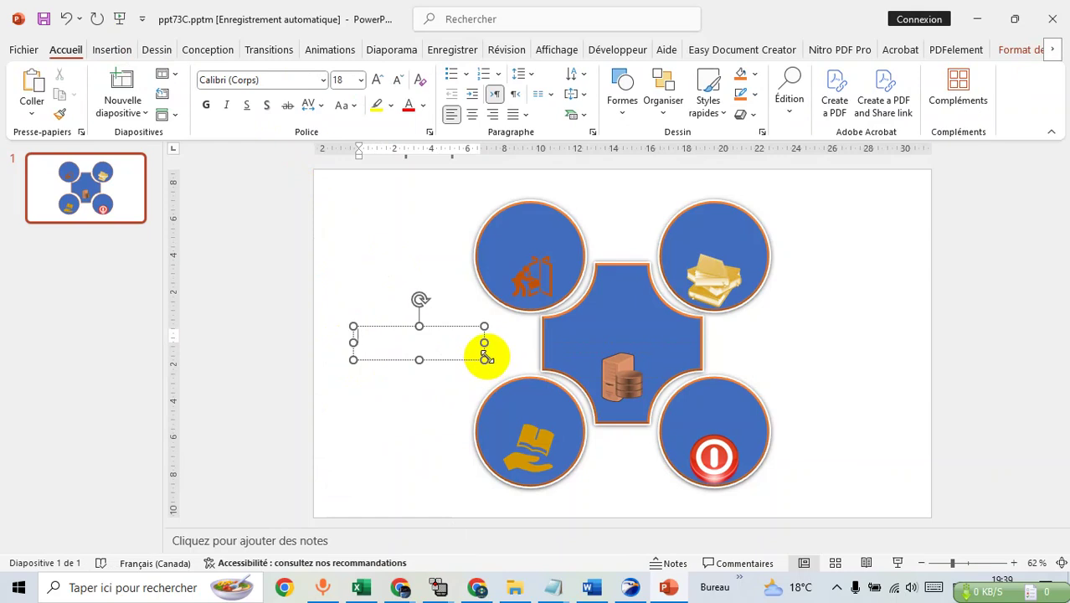
type("Membres")
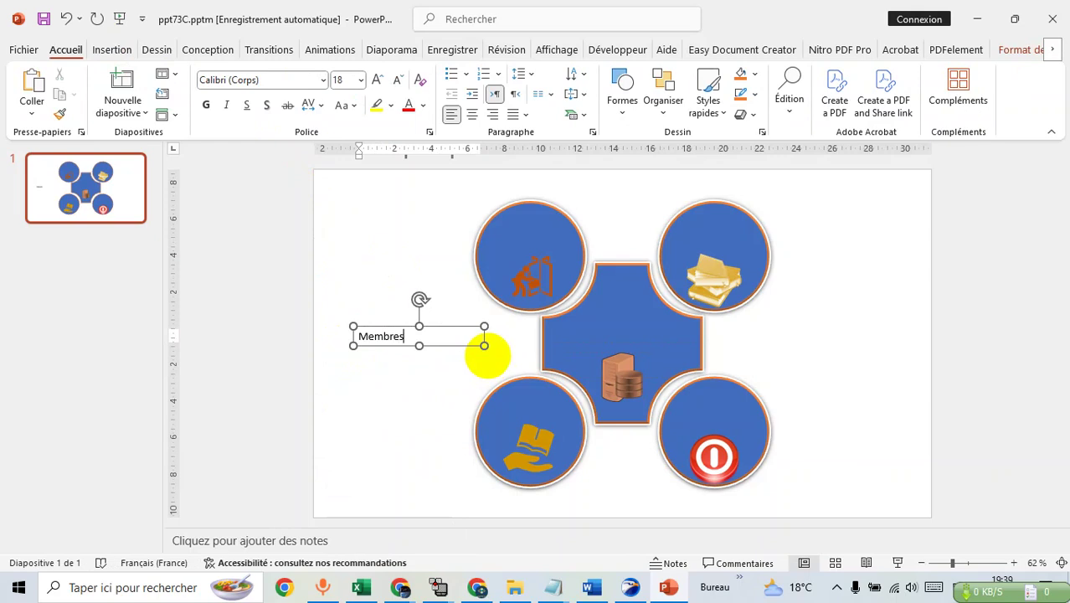
Make the Membres text bold at 28 points and narrow the box to fit.
left_click(370, 326)
left_click(207, 105)
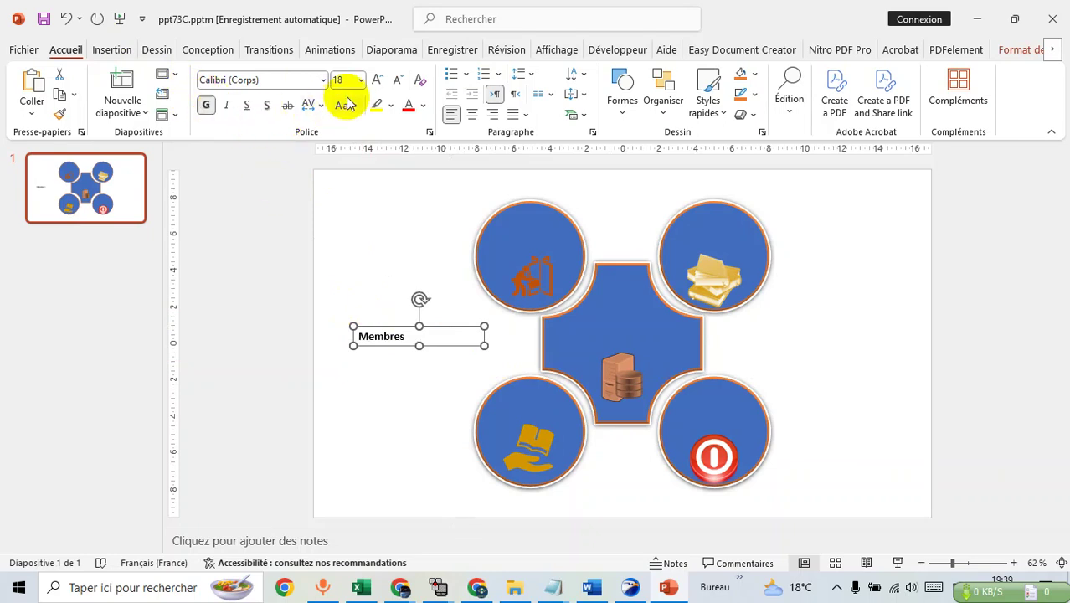
left_click(377, 82)
left_click(378, 81)
left_click(377, 82)
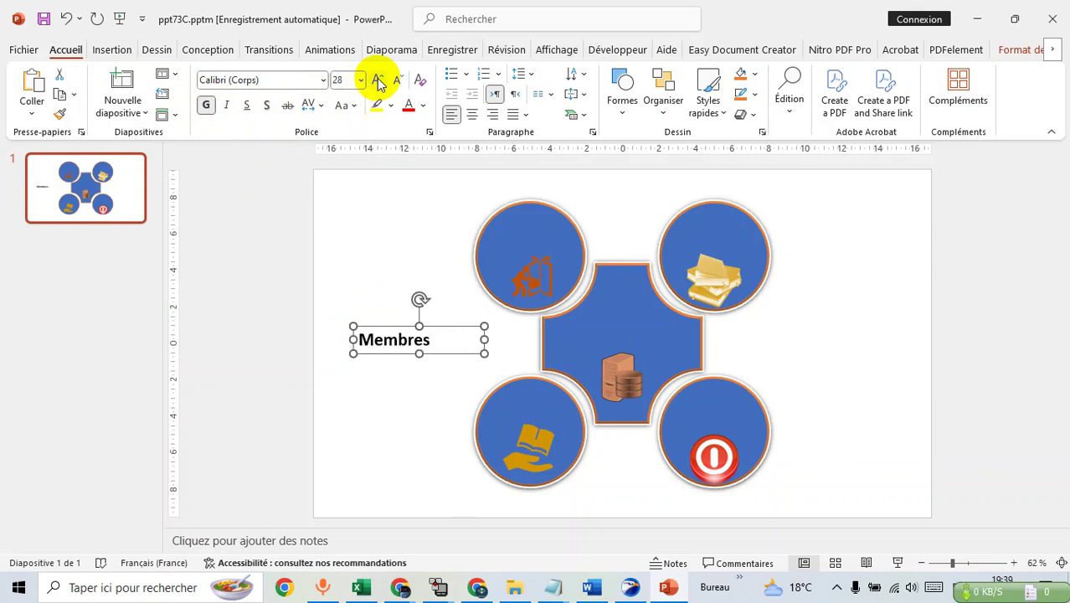
left_click_drag(484, 339, 436, 343)
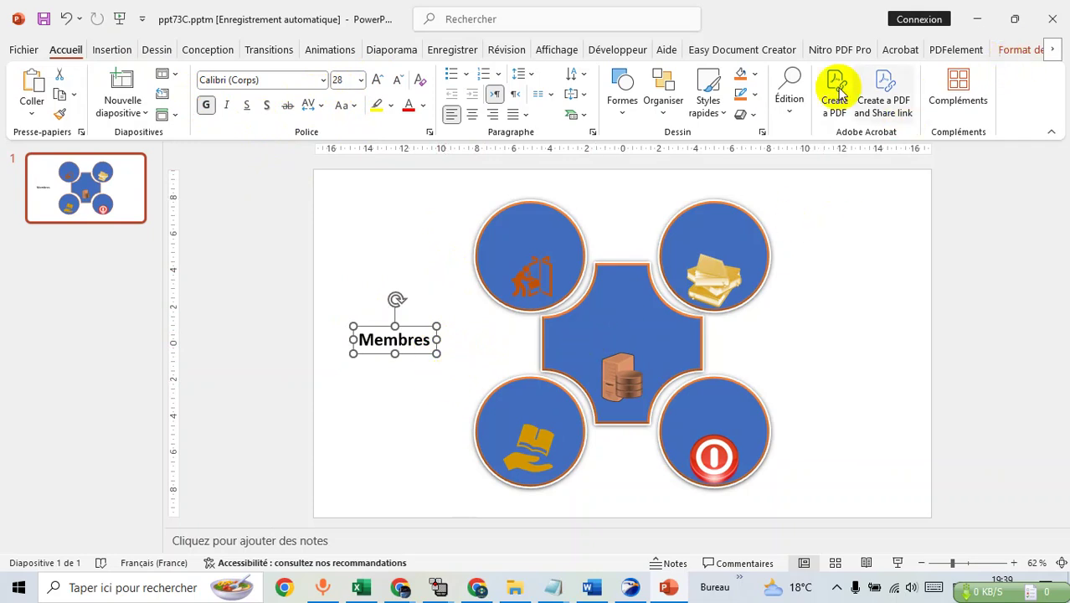
left_click(1018, 50)
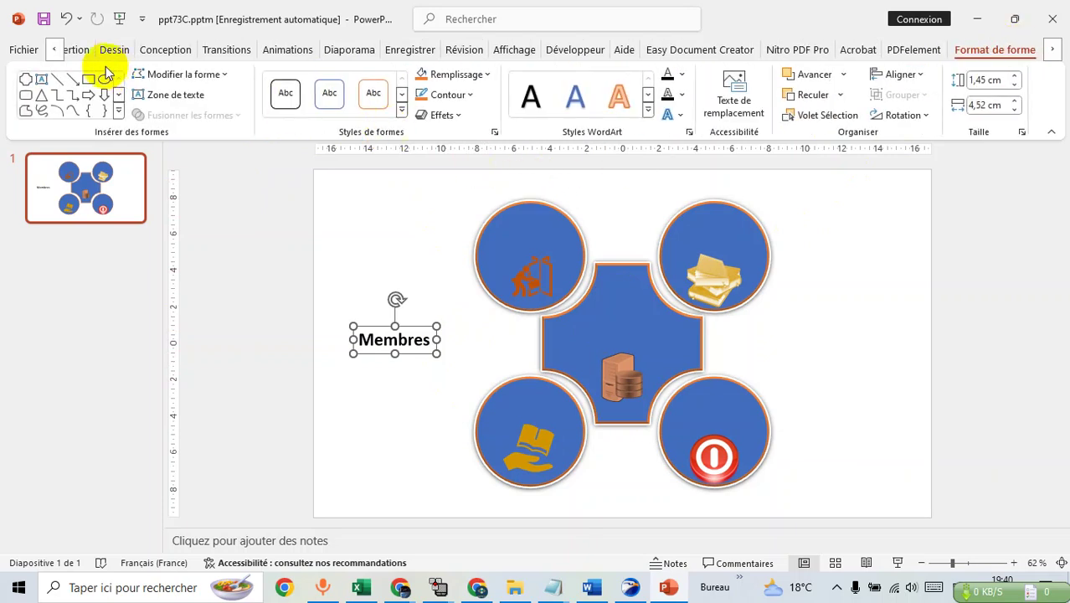
left_click(56, 50)
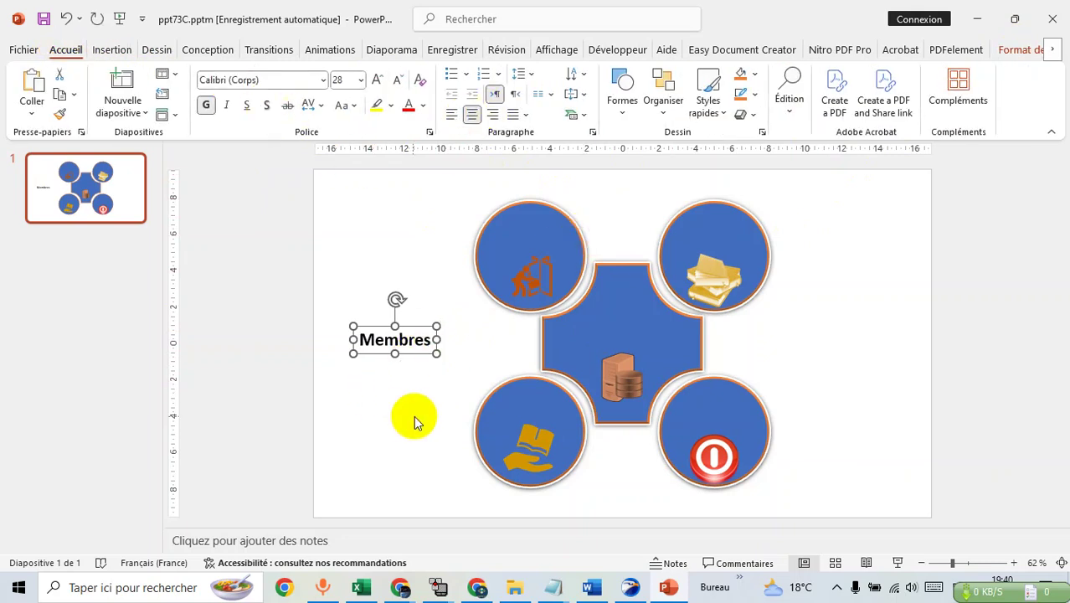
Move the Membres text box above the icon in the top-left circle.
left_click(402, 362)
left_click(400, 339)
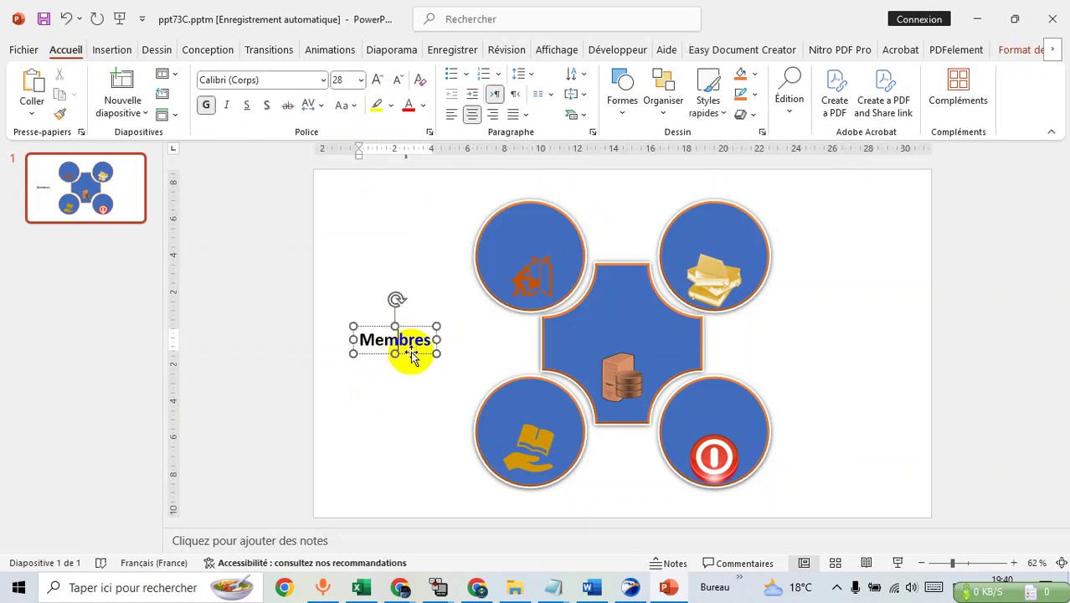
left_click_drag(412, 356, 552, 252)
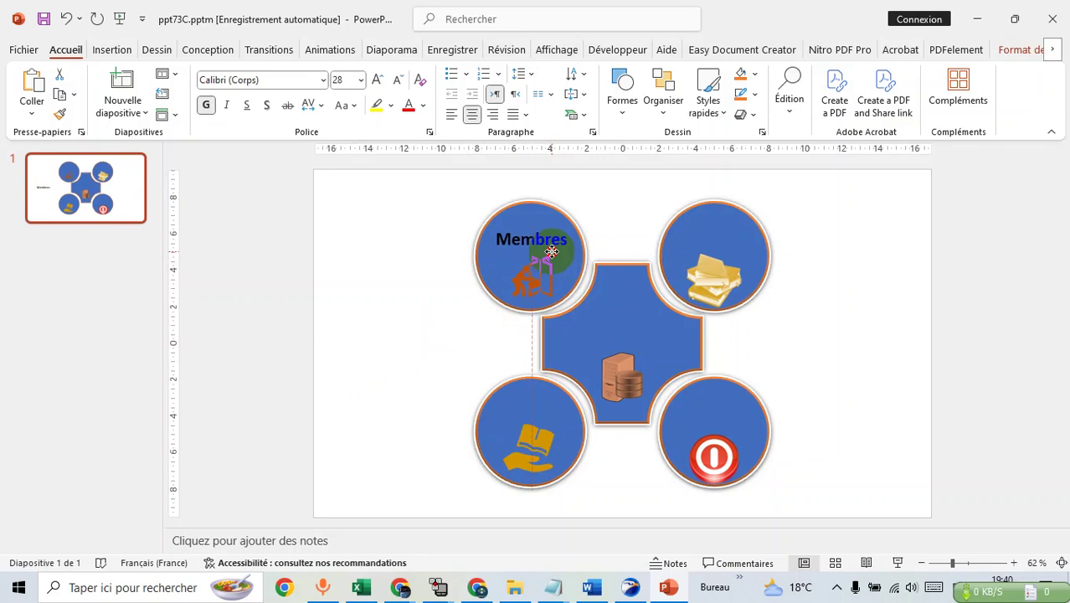
left_click_drag(552, 250, 552, 252)
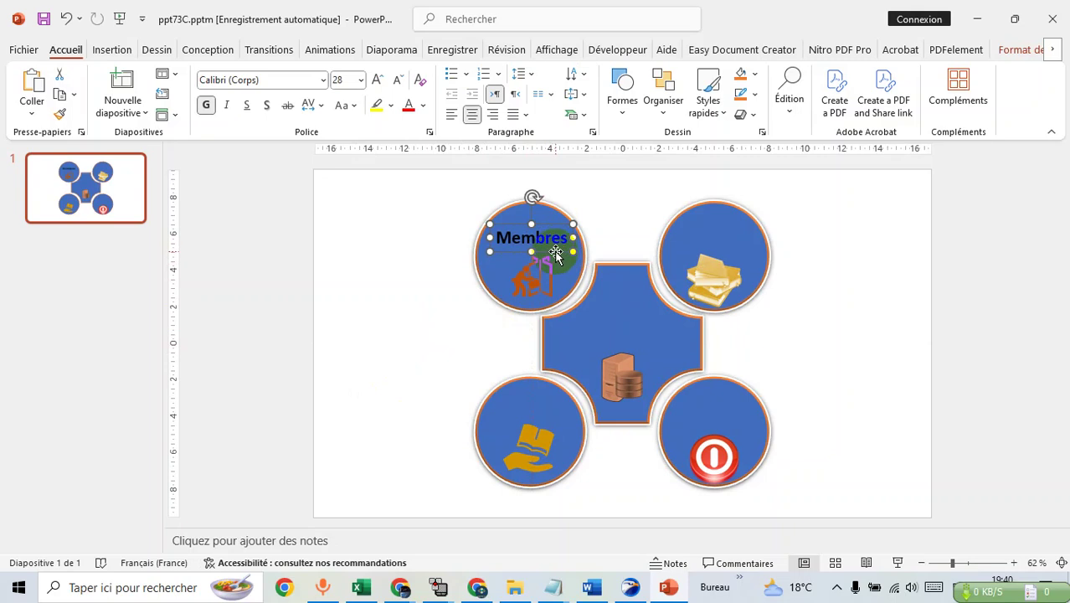
Ctrl-drag Membres copies onto the top-right circle, the centre shape and a lower circle.
left_click_drag(563, 255, 741, 248)
double_click(733, 245)
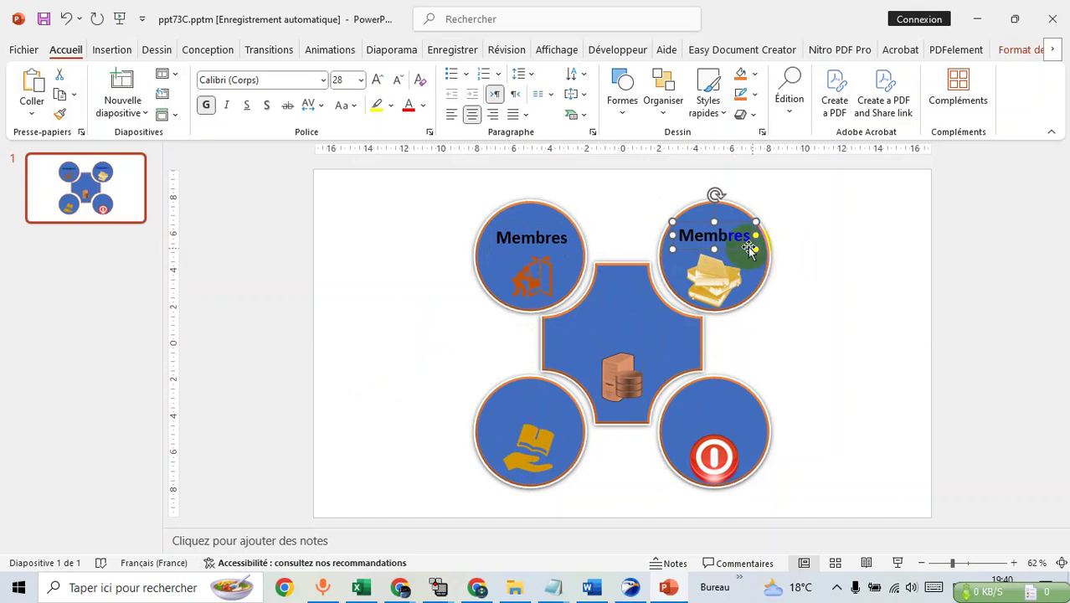
left_click_drag(733, 244, 745, 243)
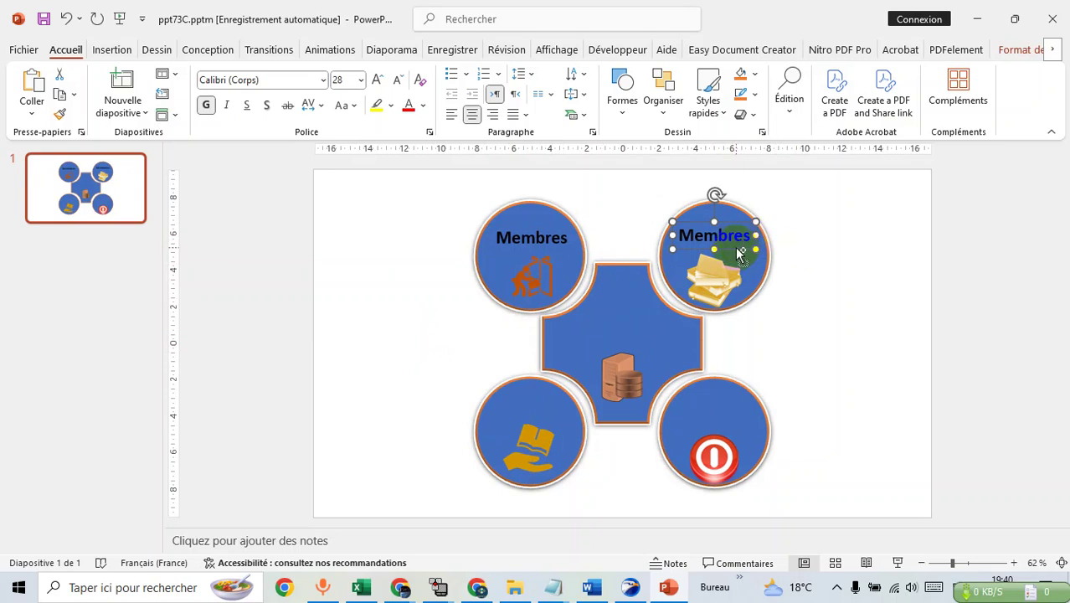
left_click_drag(736, 247, 639, 340)
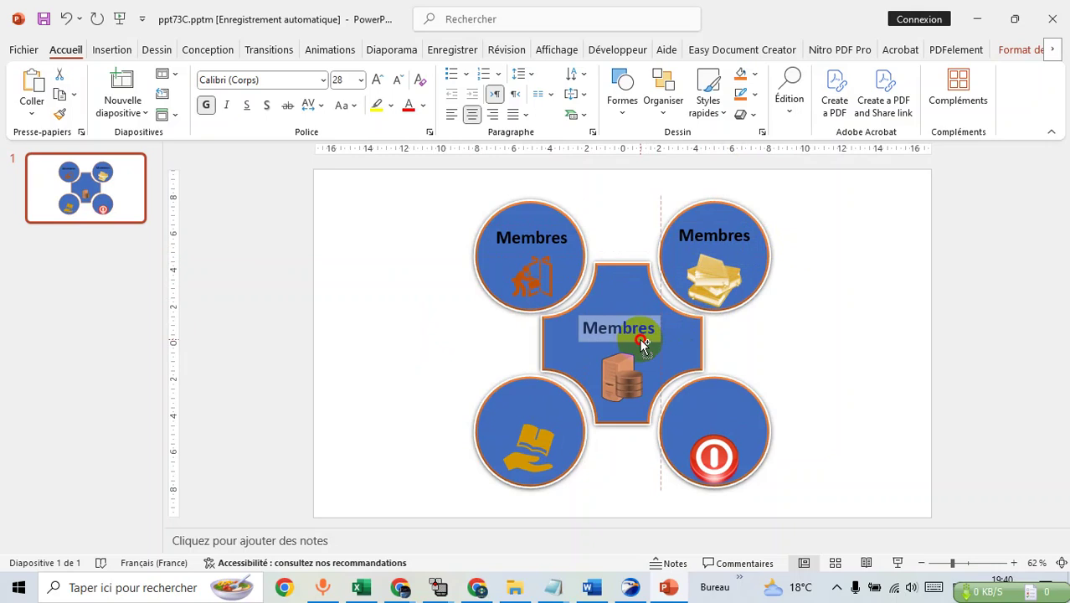
mouse_move(638, 339)
left_mouse_down()
mouse_move(654, 348)
mouse_move(643, 348)
left_mouse_up()
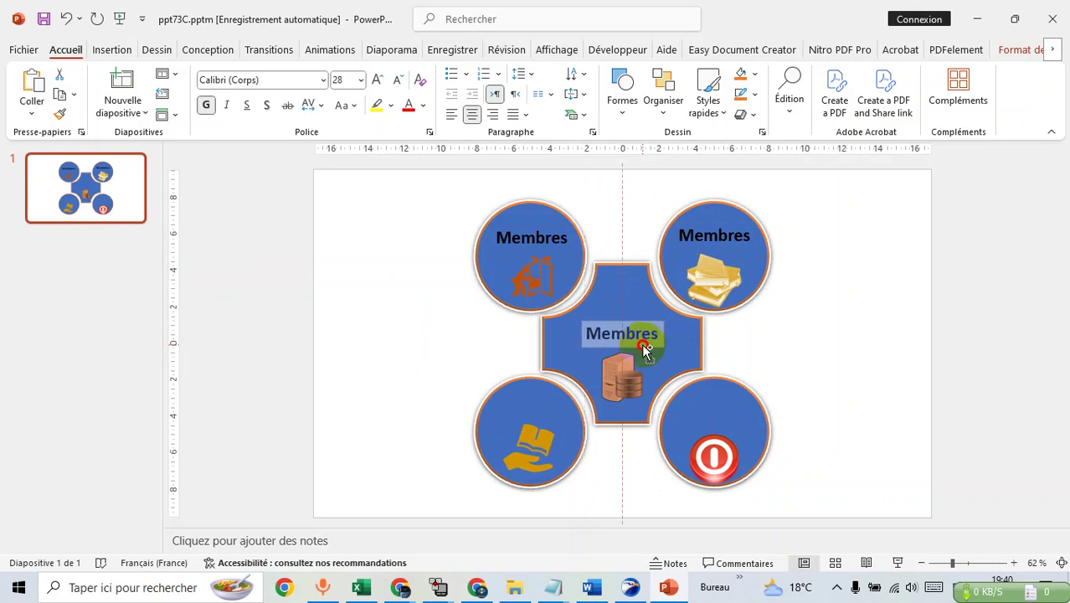
left_click_drag(643, 349, 557, 423)
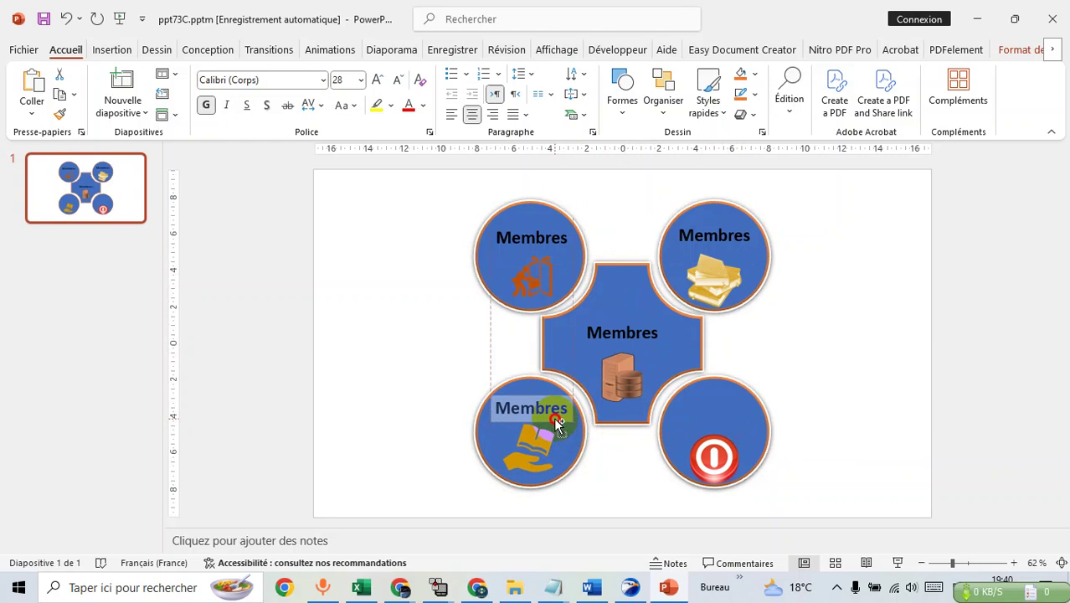
left_click_drag(557, 423, 740, 423)
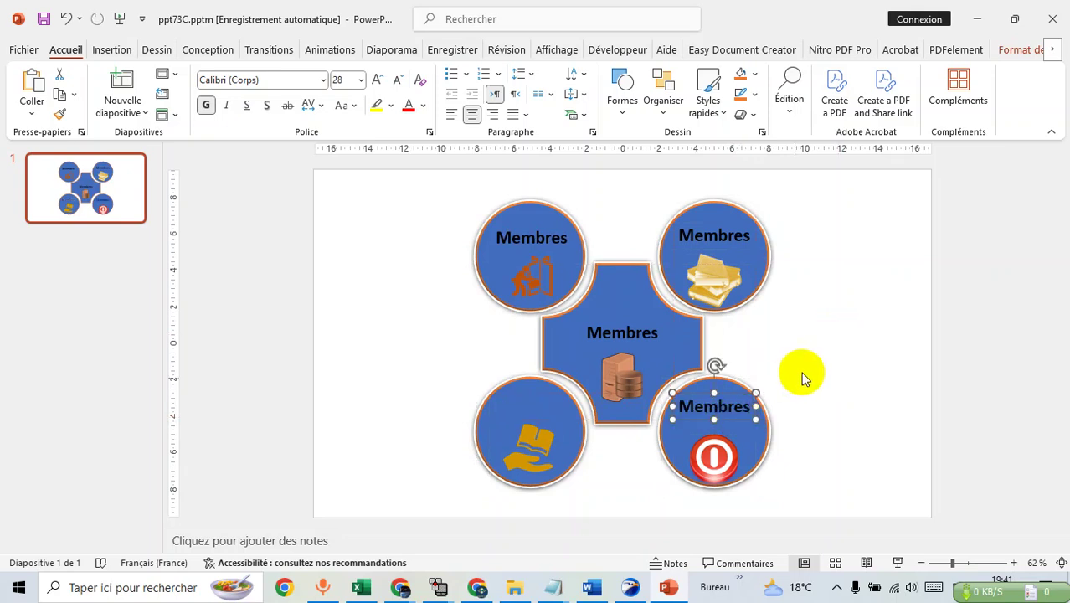
Copy and paste the bottom-right Membres label, moving the duplicate onto the bottom-left circle.
left_click(682, 416)
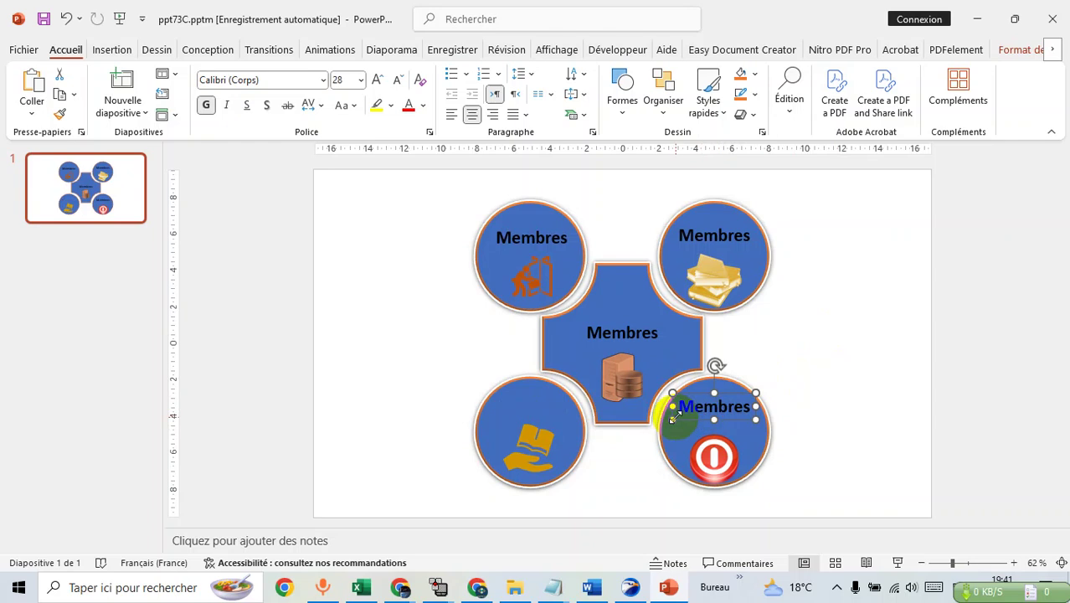
right_click(682, 422)
left_click(755, 176)
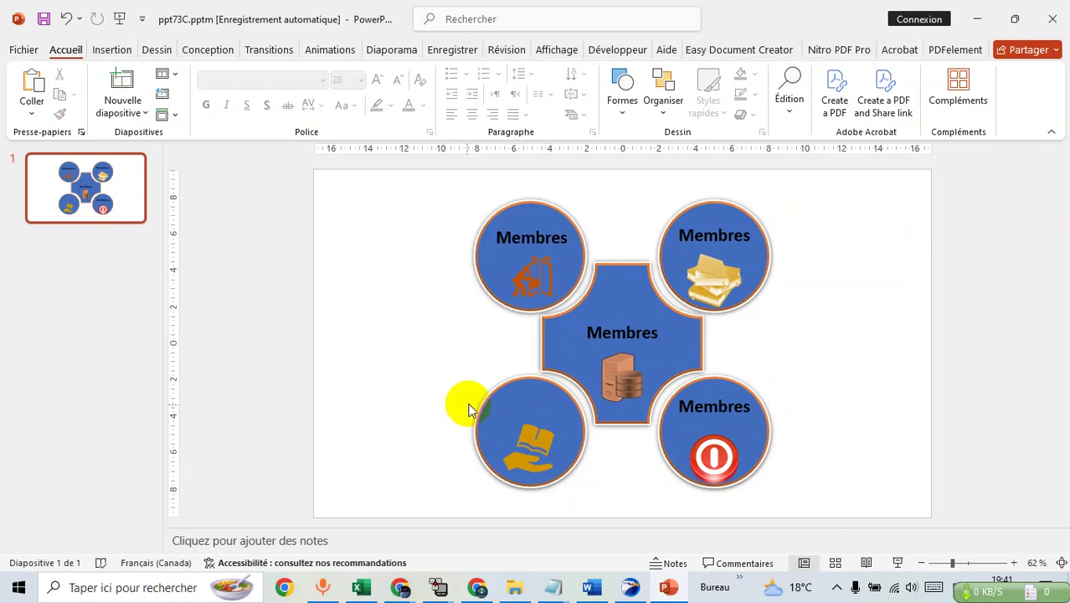
key("ctrl+v")
left_click(757, 428)
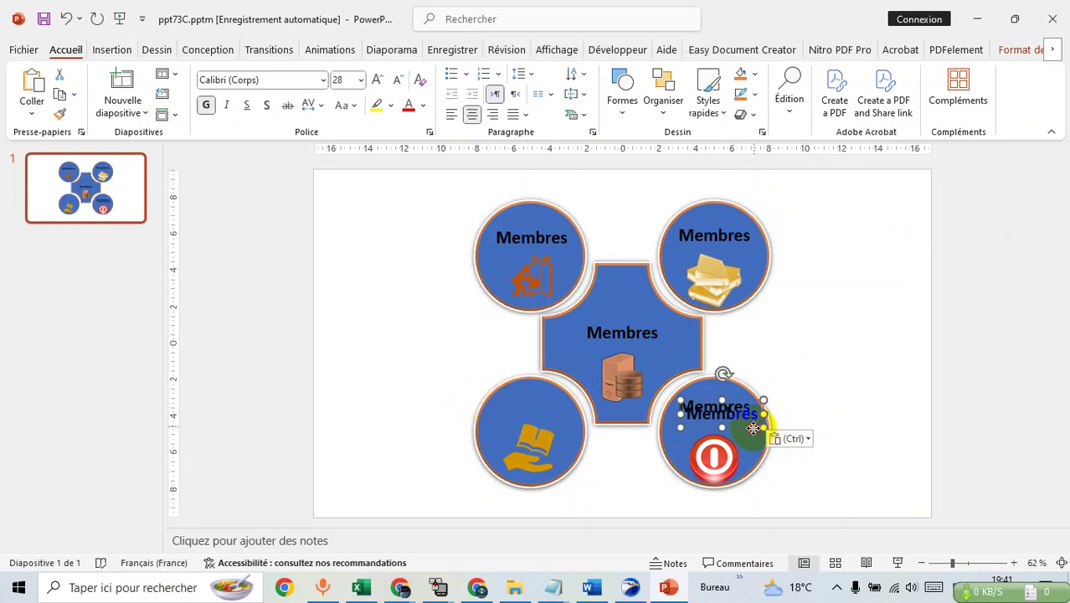
left_click_drag(754, 428, 565, 419)
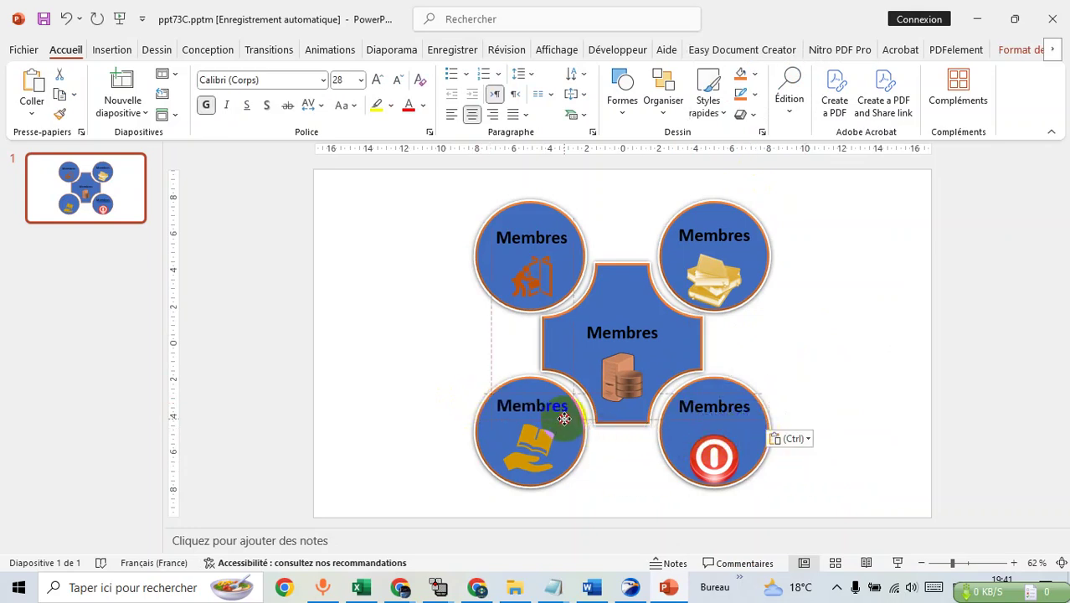
Relabel the top-right circle Livres and the centre shape BD.
left_click(723, 239)
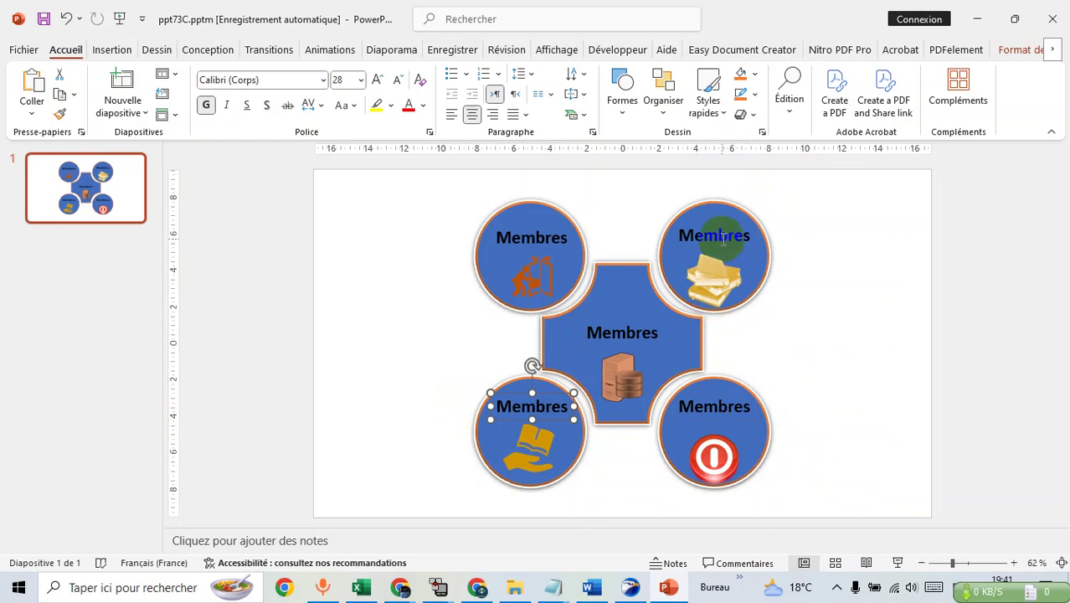
double_click(723, 236)
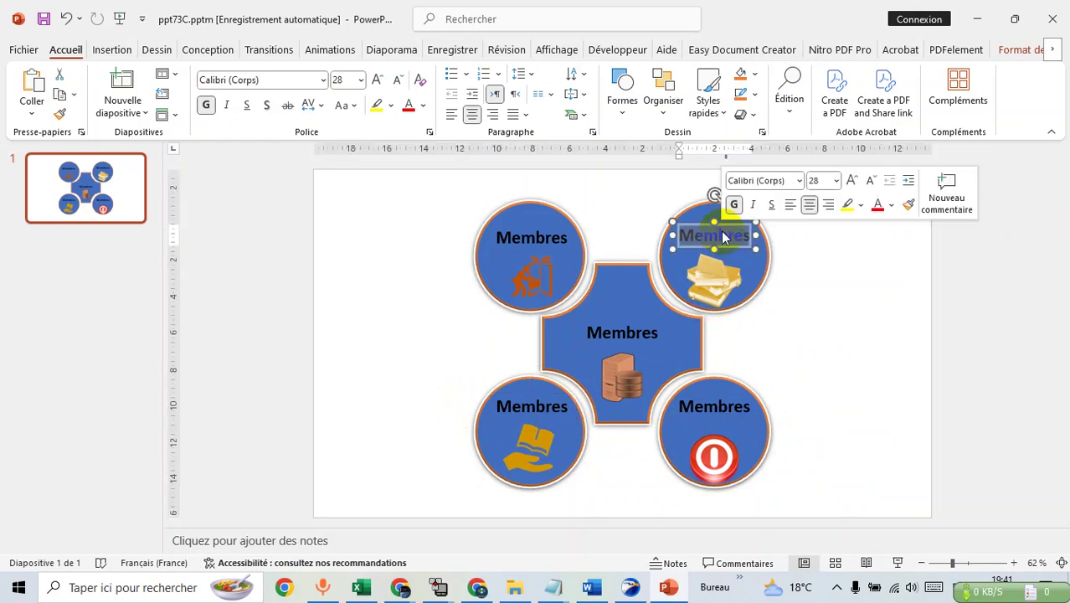
type("Livres")
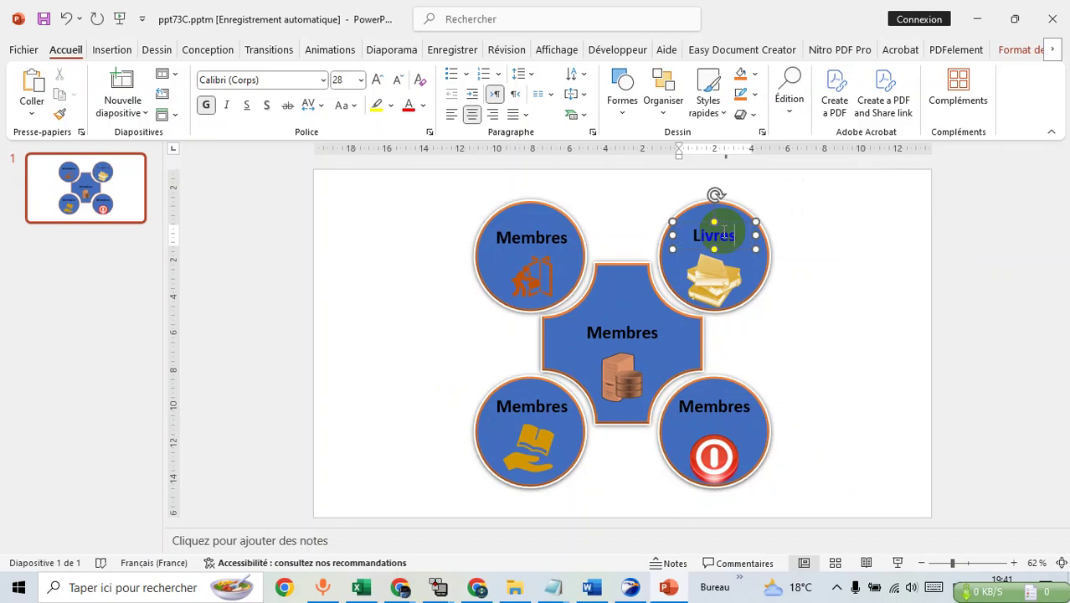
double_click(630, 335)
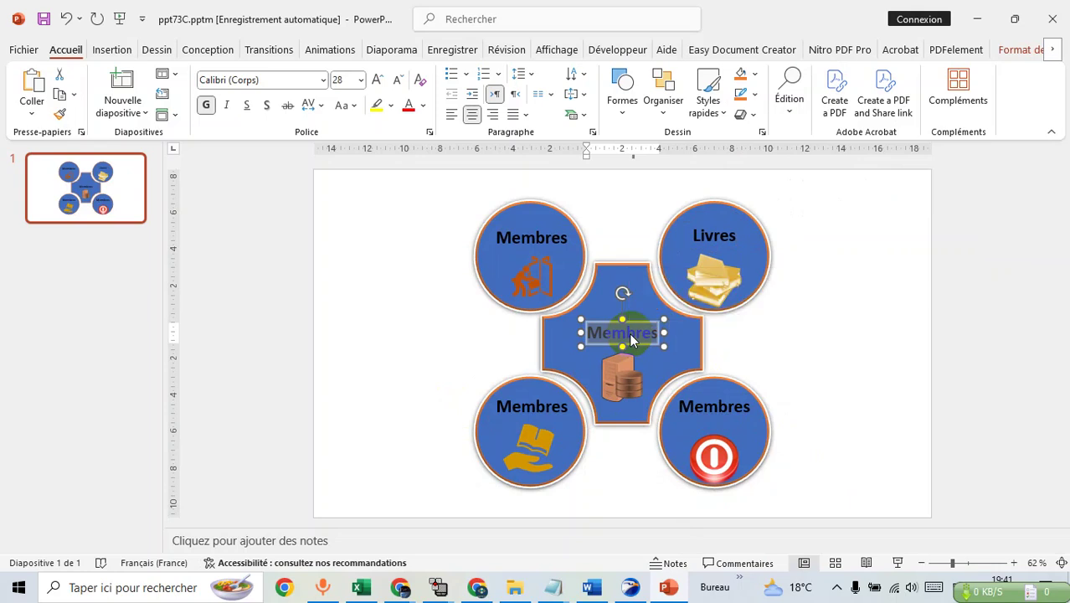
type("BD")
left_click(629, 335)
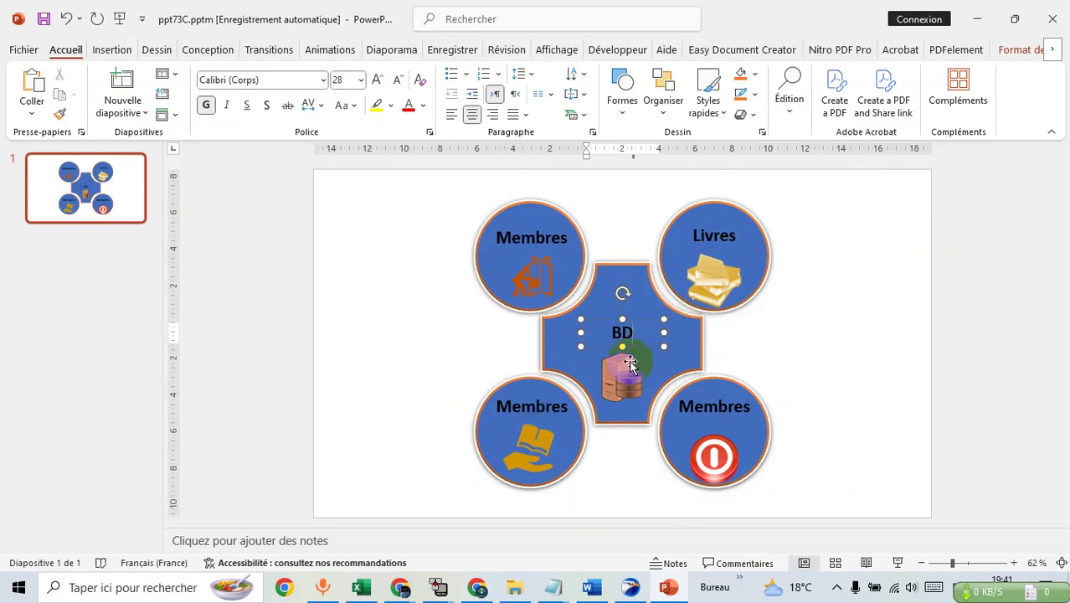
Relabel the bottom-left circle Emprunt and the bottom-right circle Quiter.
double_click(533, 407)
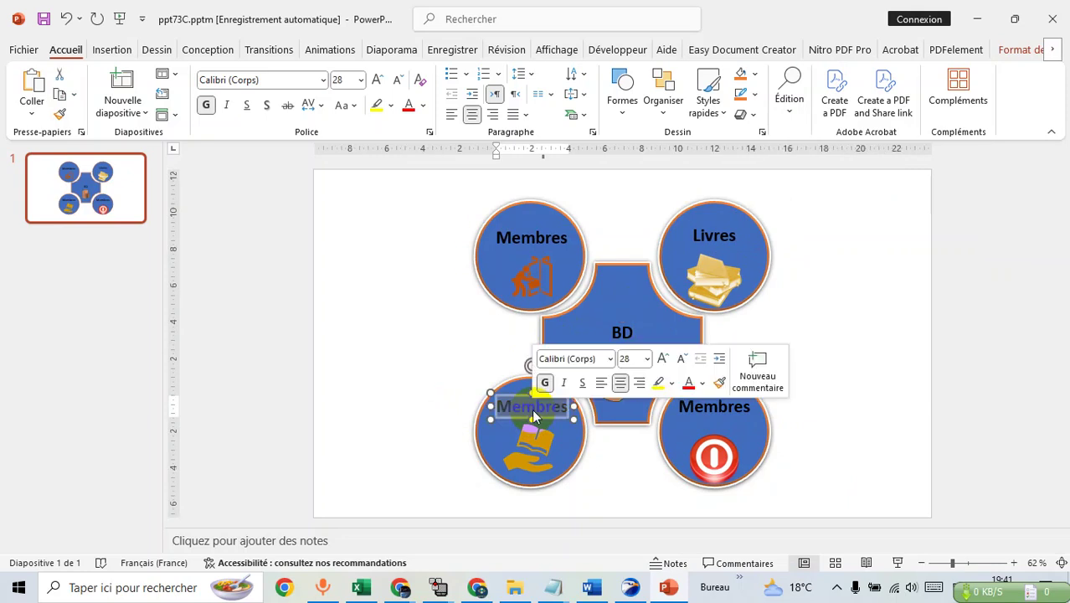
type("Emprunt")
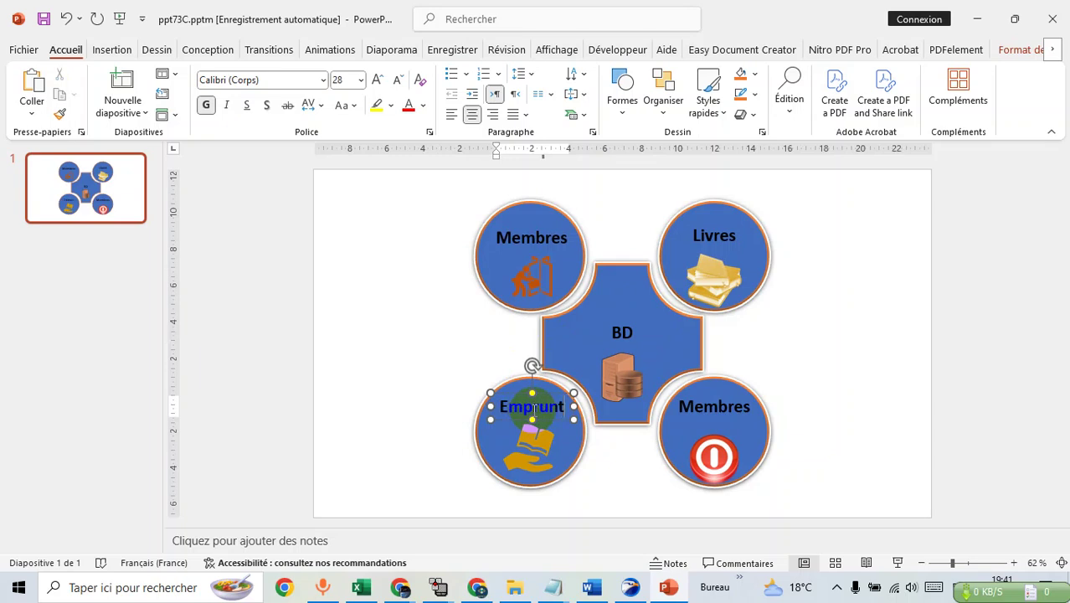
double_click(703, 410)
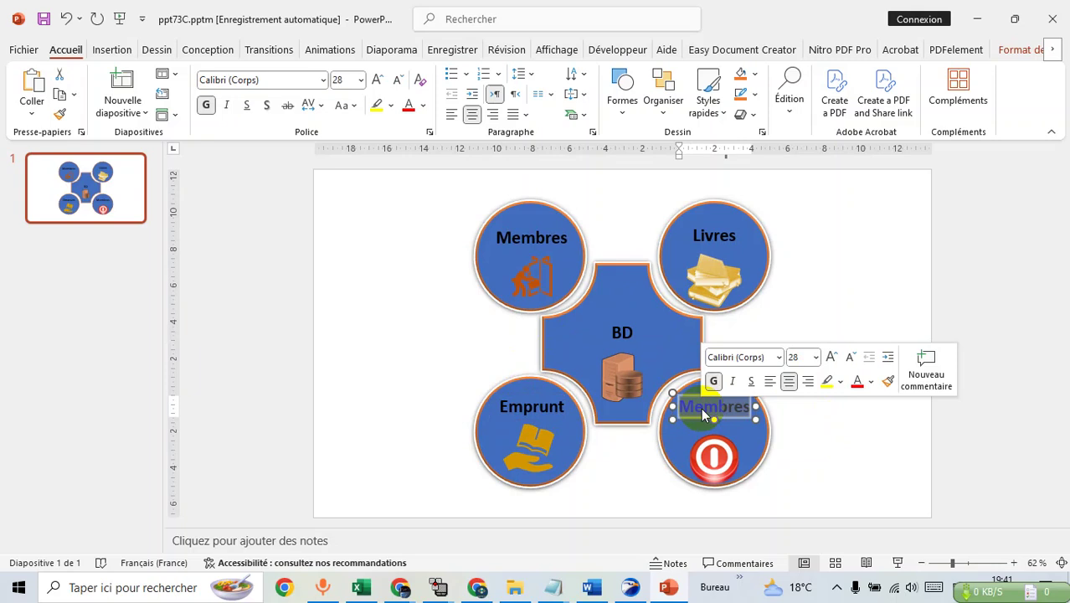
type("Quiter")
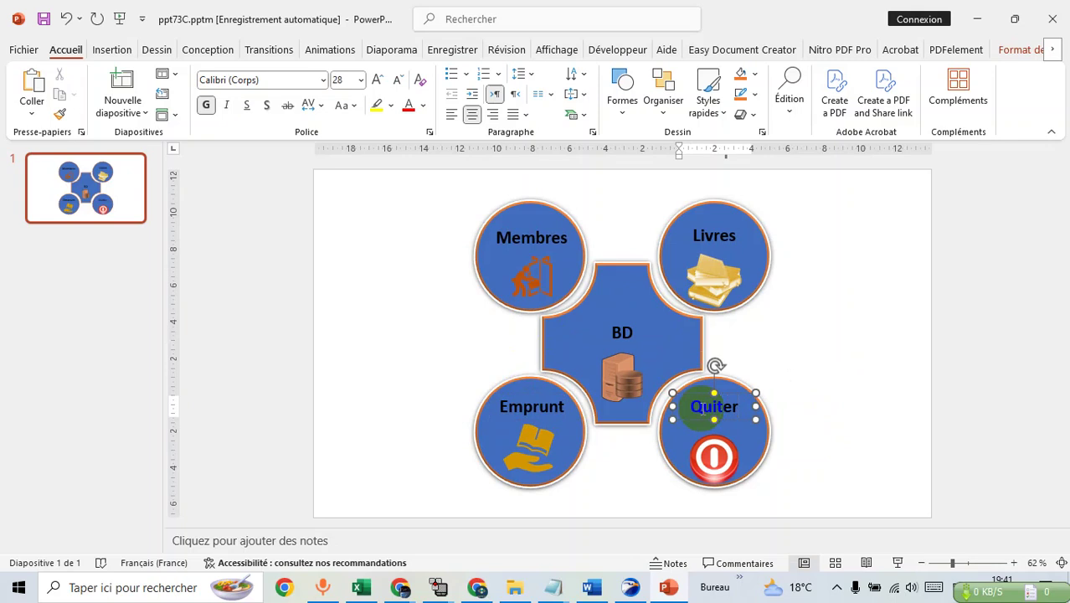
left_click(702, 410)
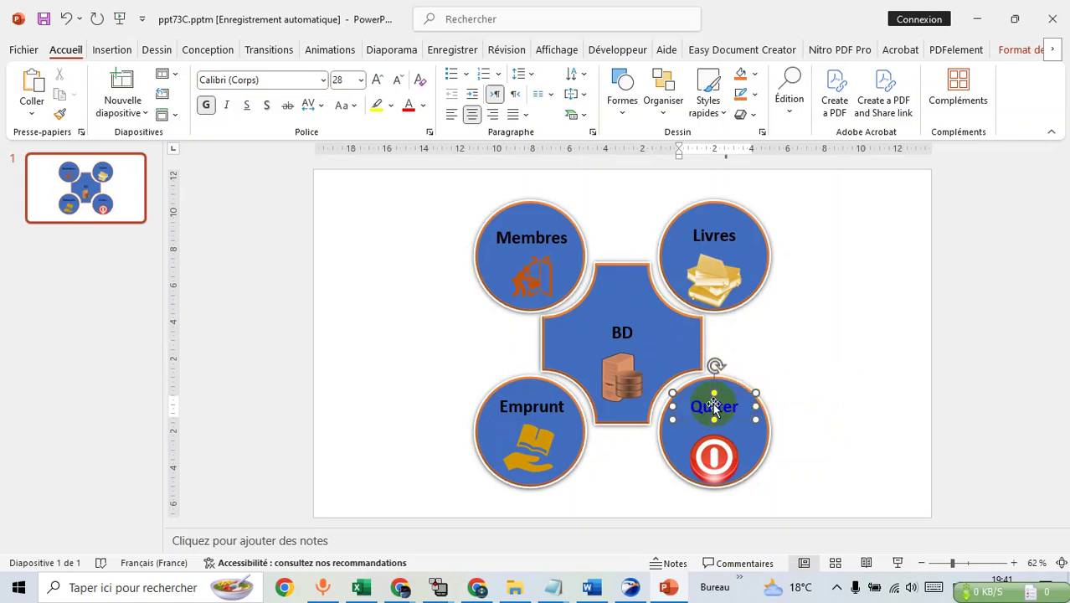
left_click(841, 355)
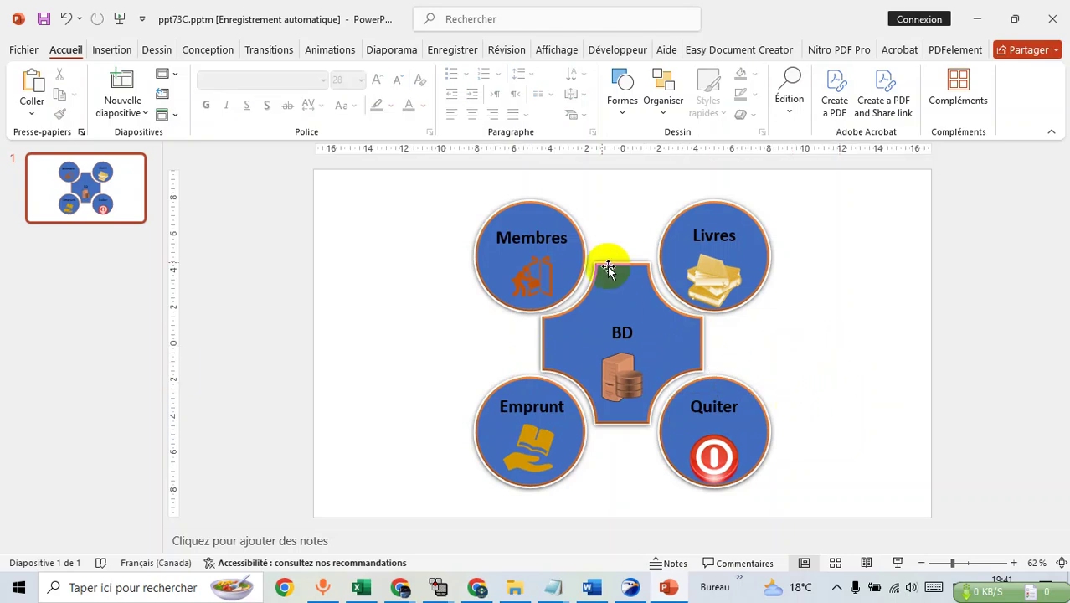
double_click(632, 338)
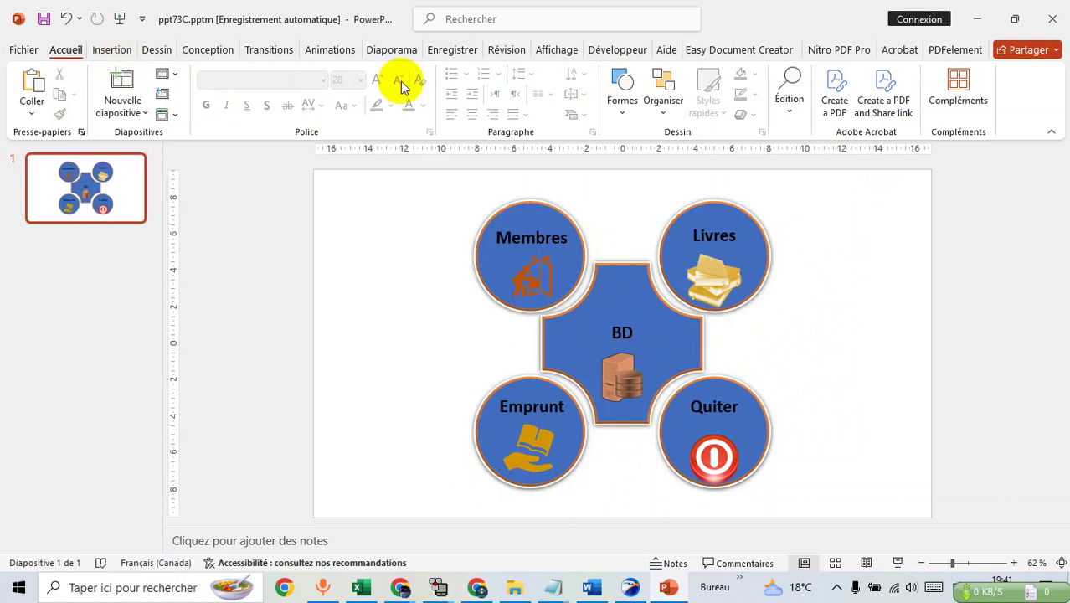
Apply the Ronds dans l'eau theme from the Conception tab's Thèmes gallery.
left_click(188, 55)
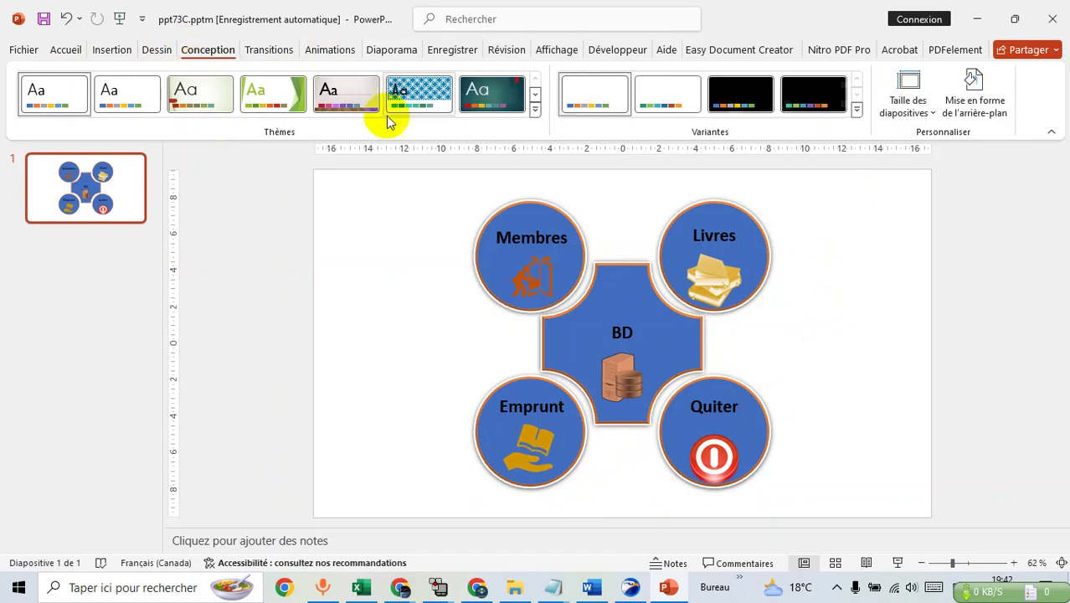
left_click(535, 110)
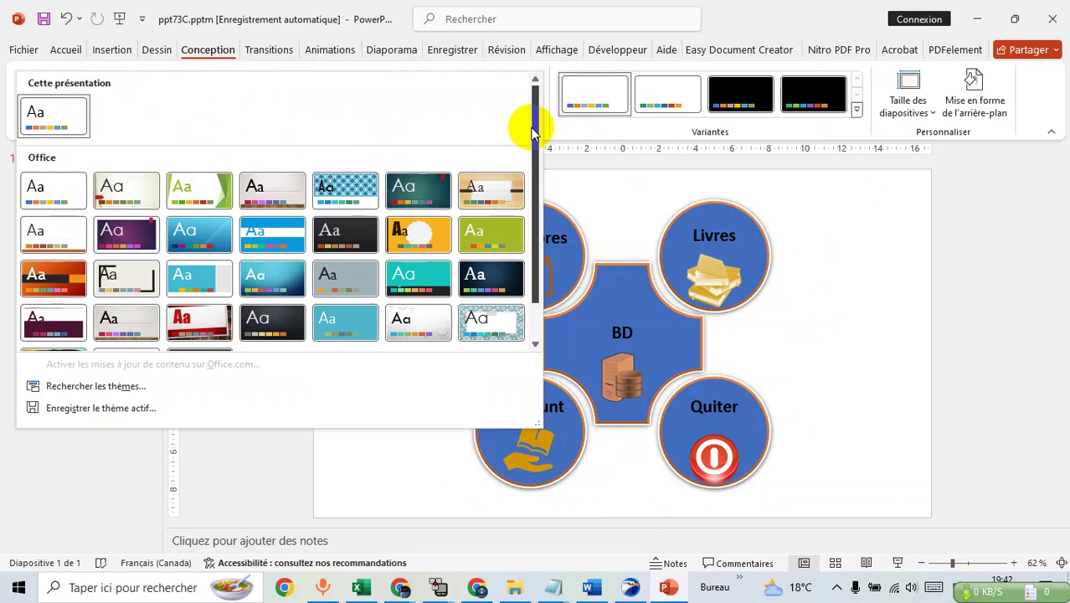
scroll(532, 132, "down", 1)
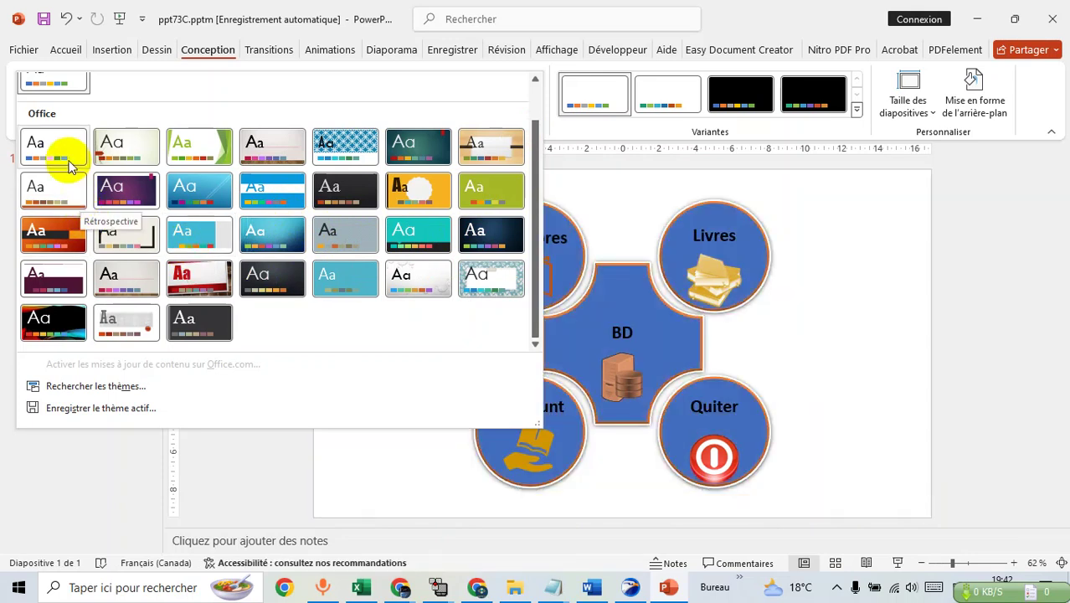
left_click(425, 288)
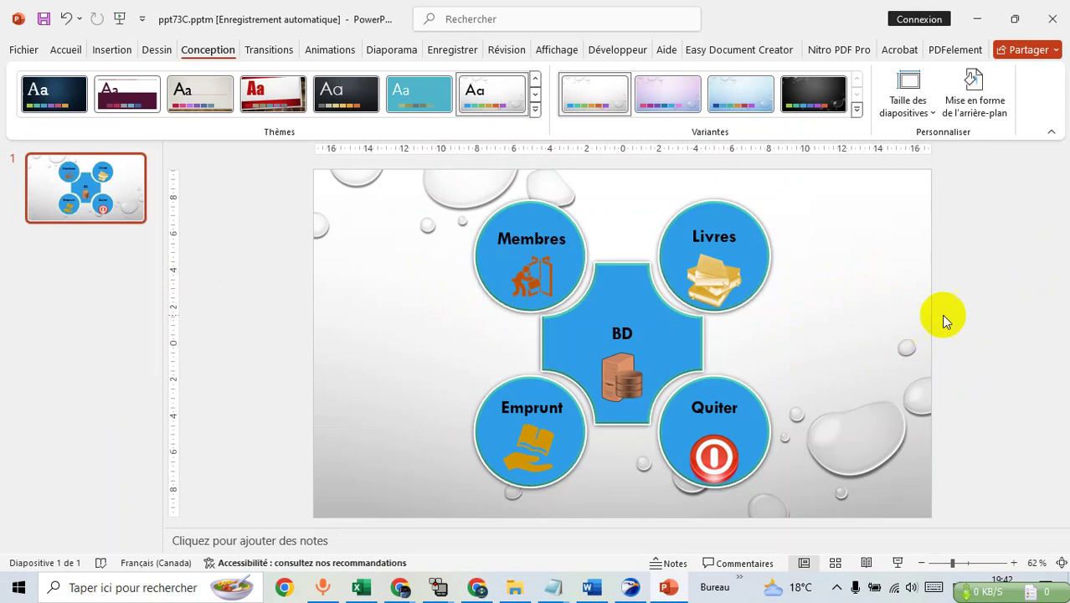
Save the slides as Bitmap (*.bmp) named 'photo arriereplan' in the bibliotheque folder.
left_click(31, 58)
left_click(67, 306)
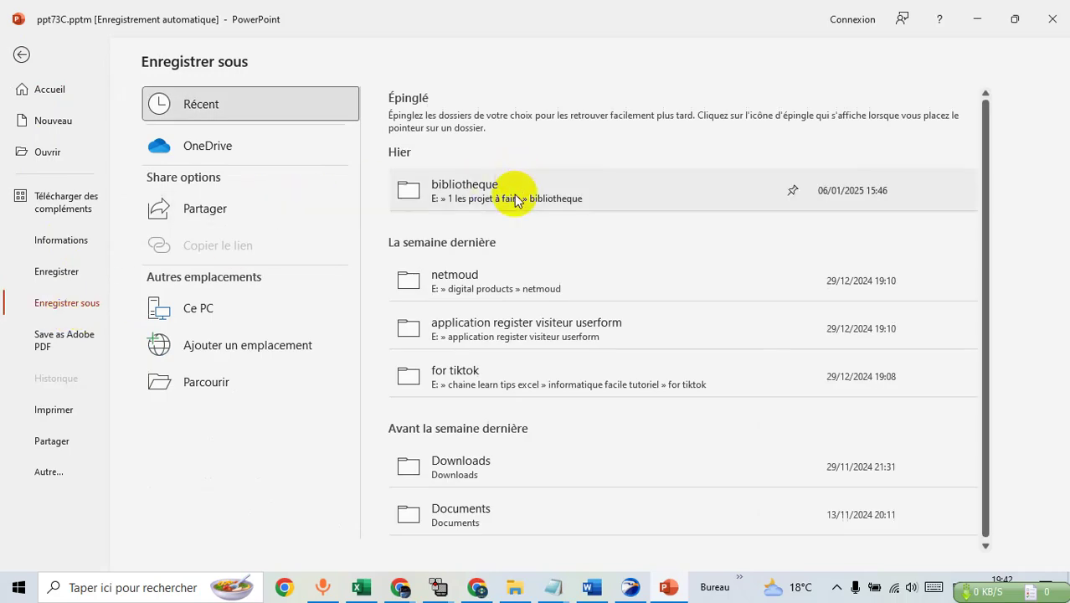
left_click(516, 199)
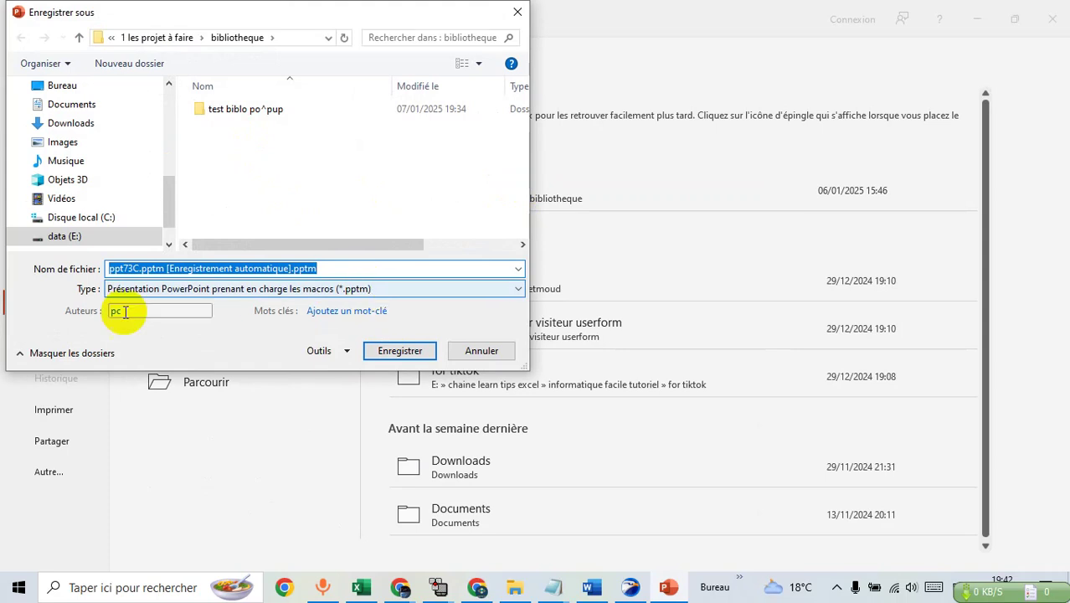
left_click(370, 290)
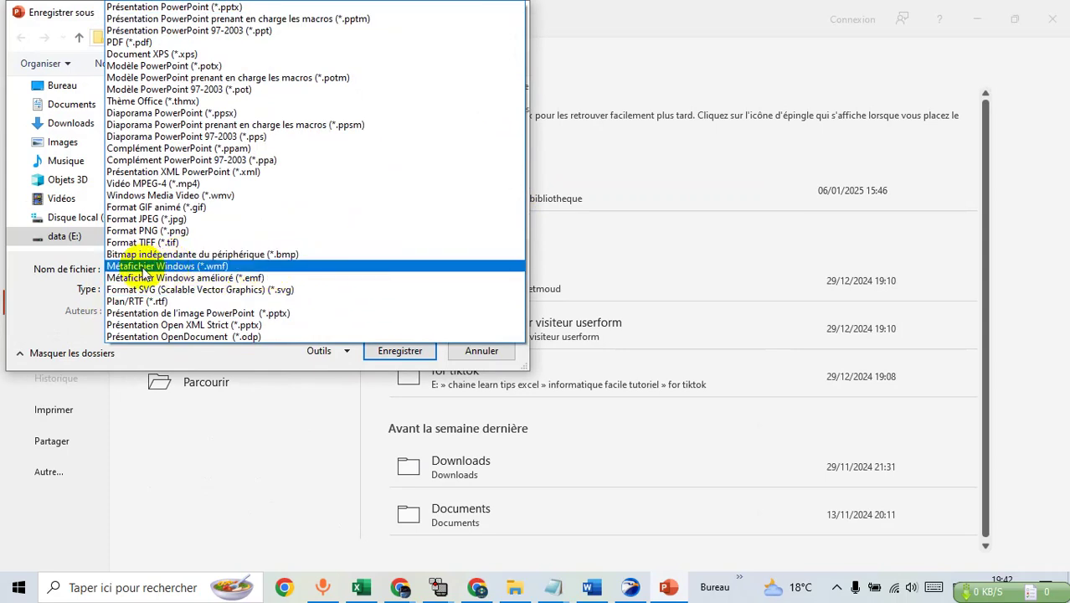
left_click(273, 255)
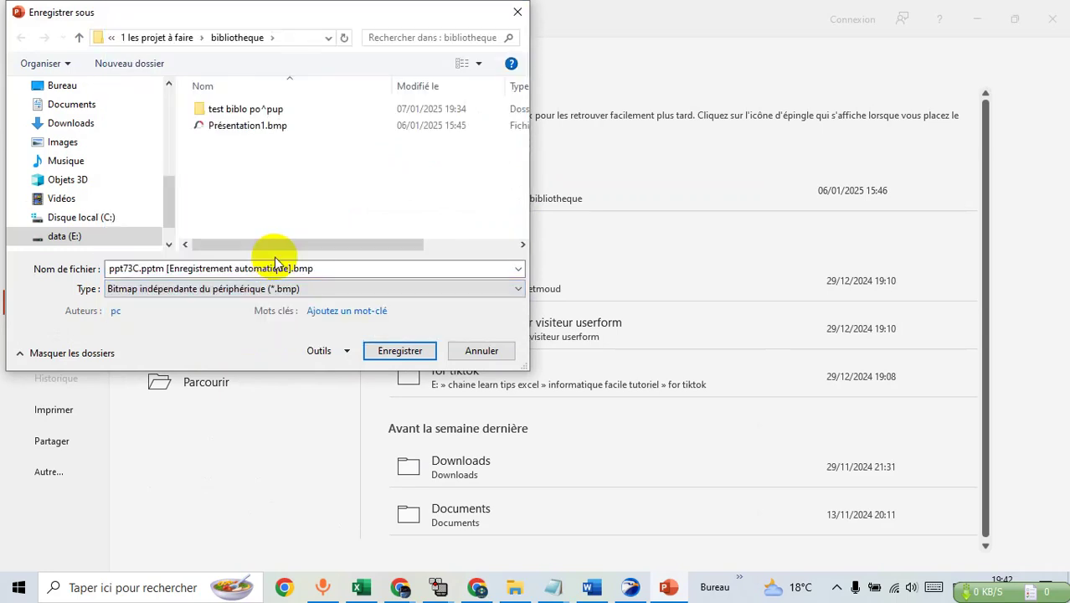
left_click(351, 268)
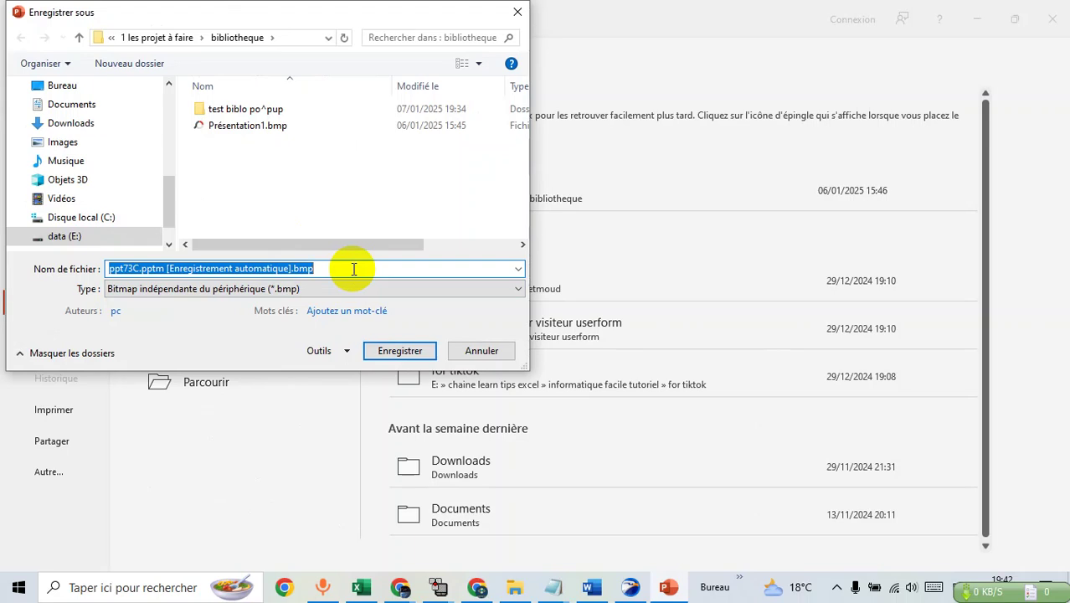
type("photo arriereplan")
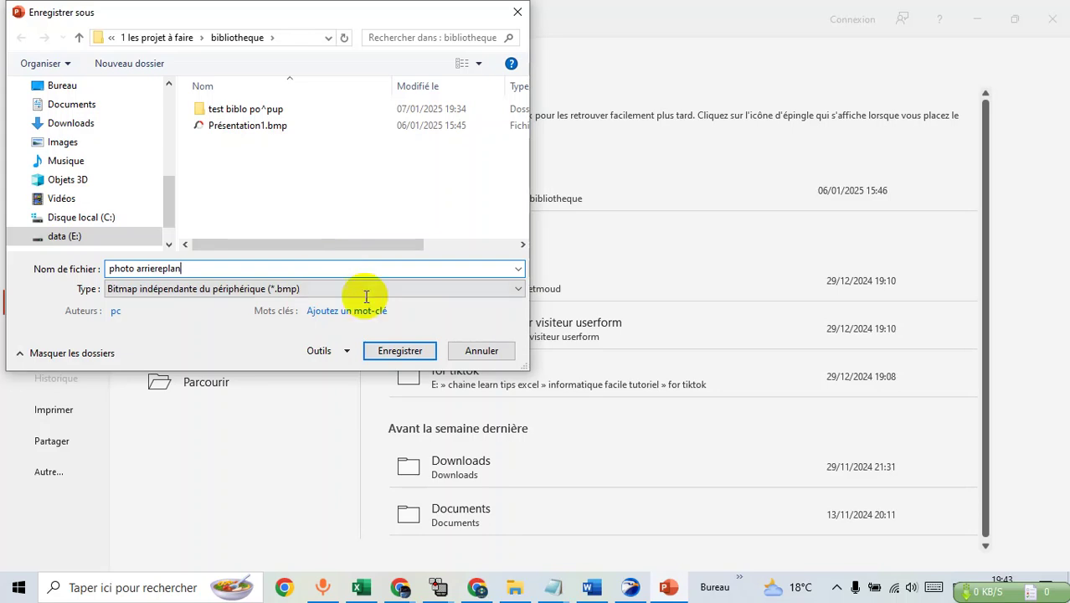
left_click(398, 352)
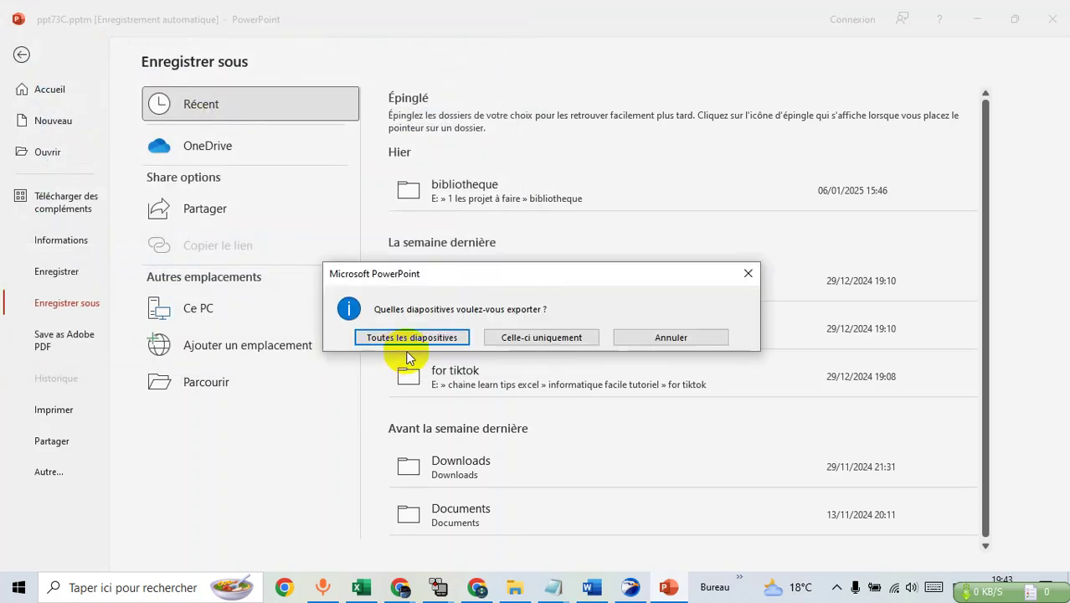
left_click(561, 341)
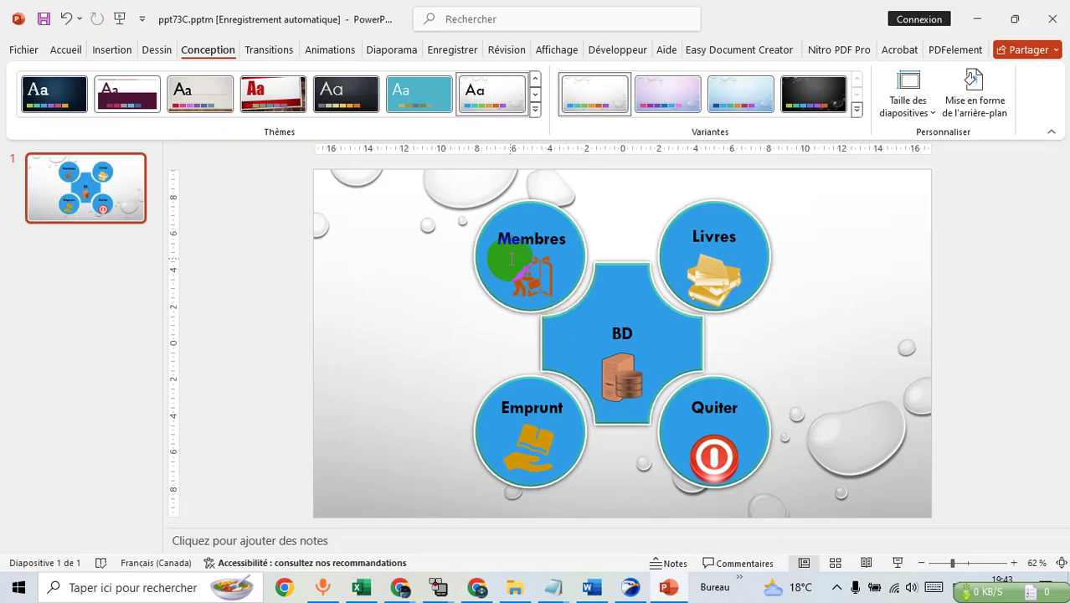
left_click(979, 28)
Enable the Développeur tab through Personnaliser le ruban in Excel's options.
left_click(449, 320)
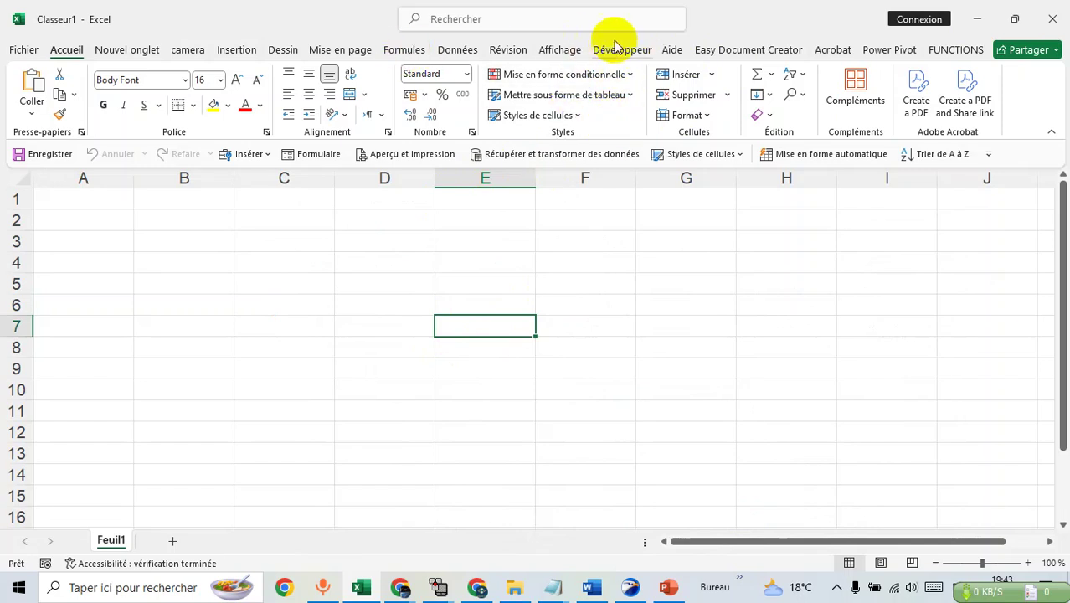
right_click(614, 120)
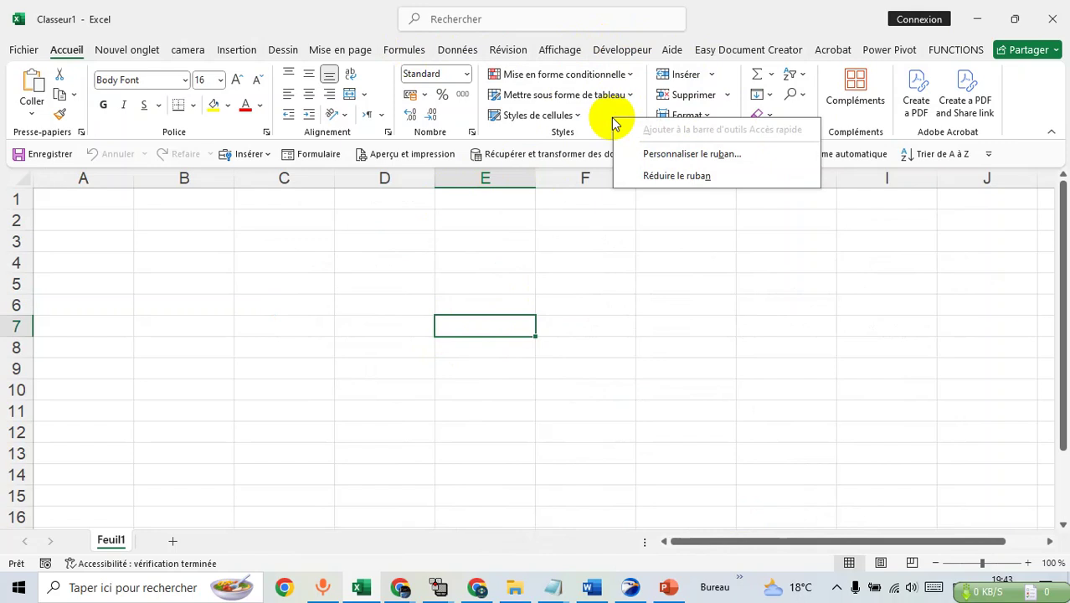
left_click(670, 155)
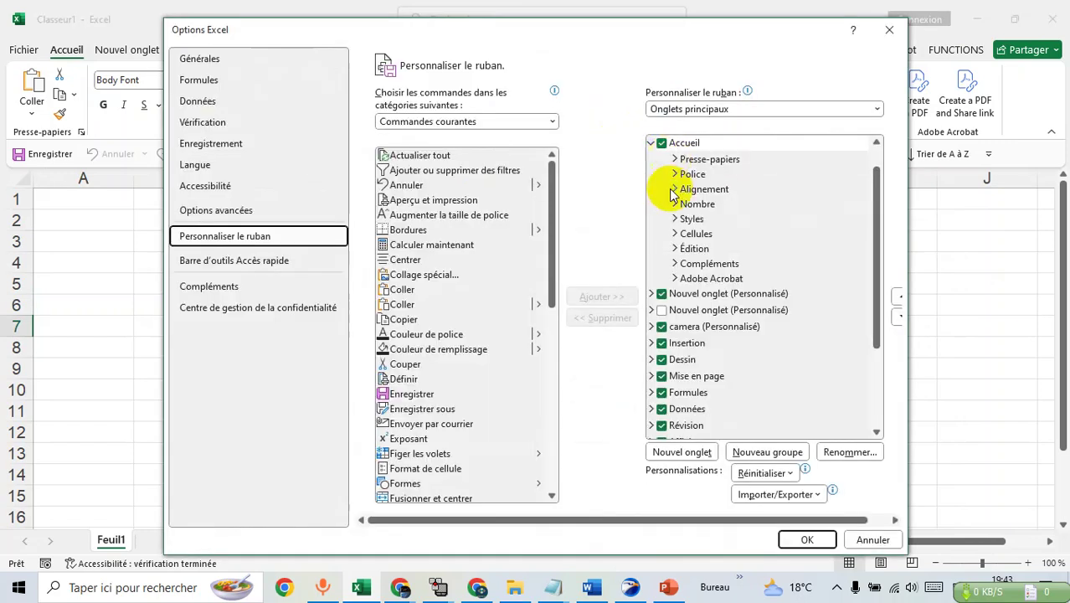
scroll(783, 305, "down", 3)
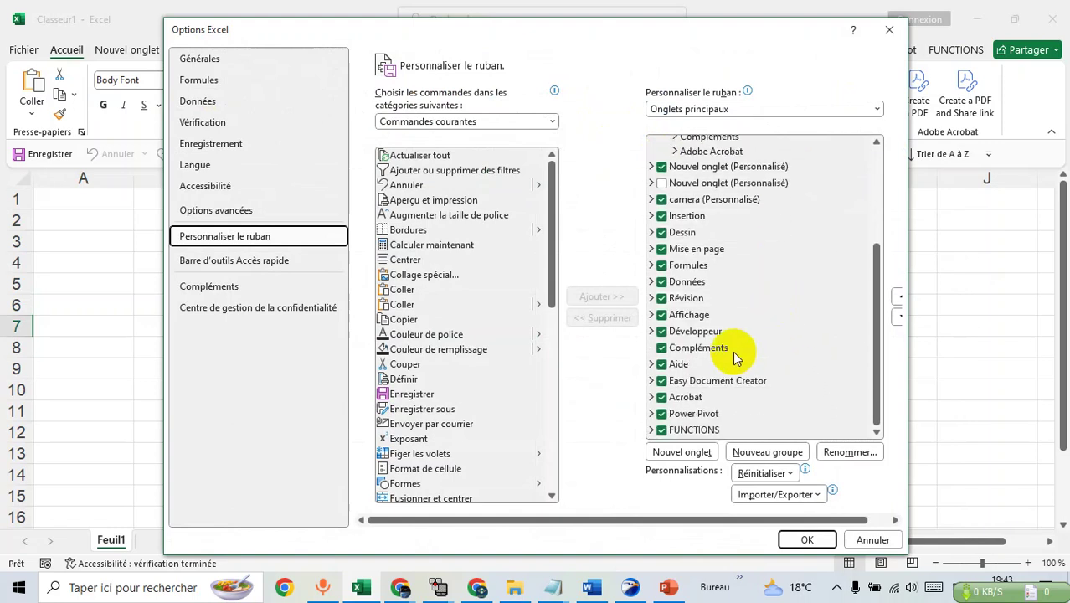
left_click(662, 331)
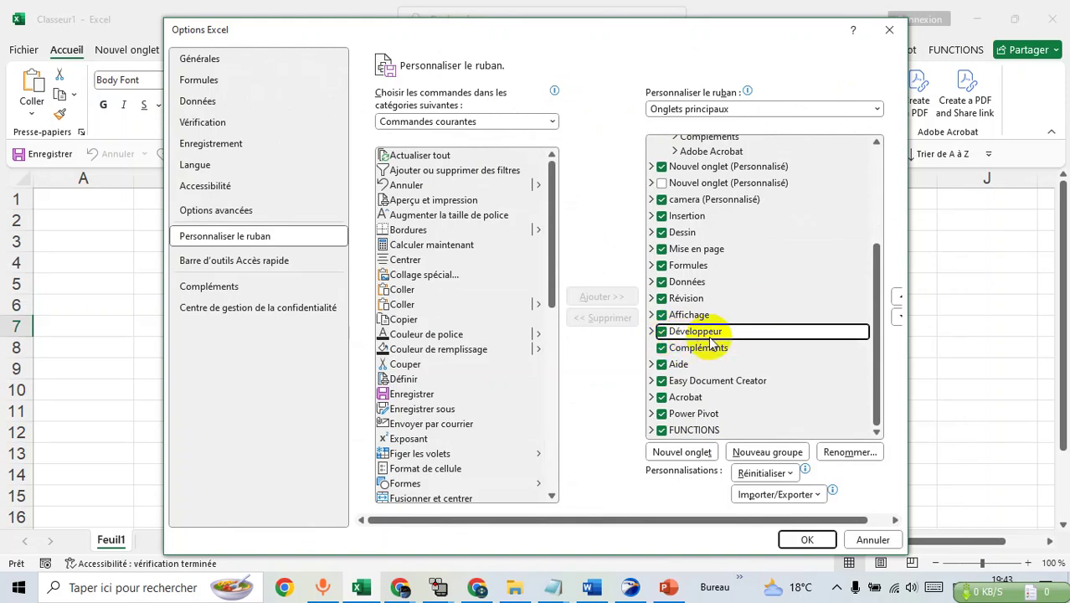
left_click(804, 540)
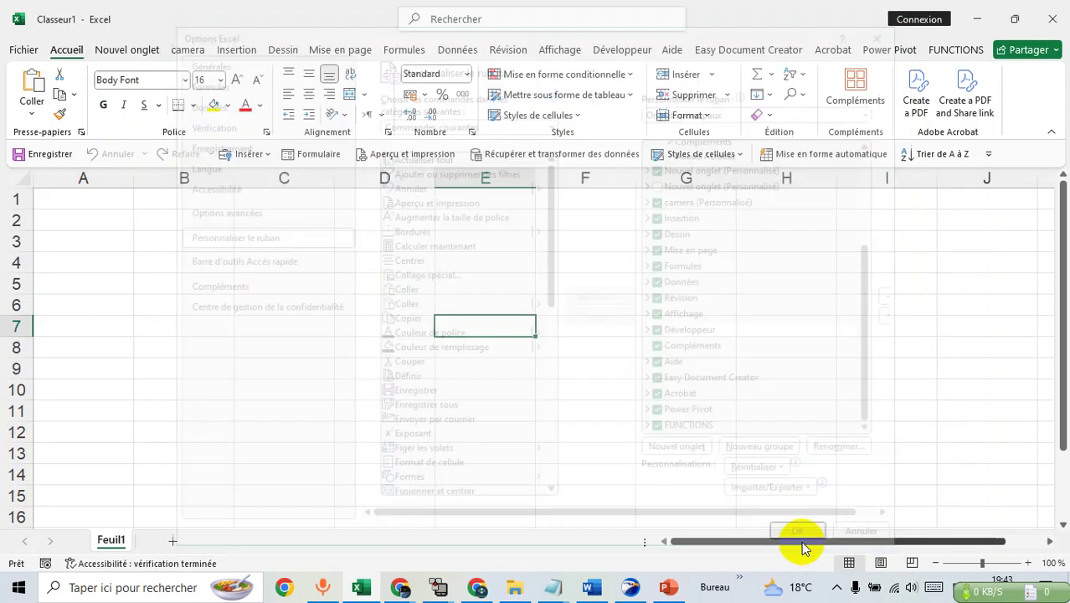
Open the Visual Basic editor from the Développeur tab.
left_click(572, 255)
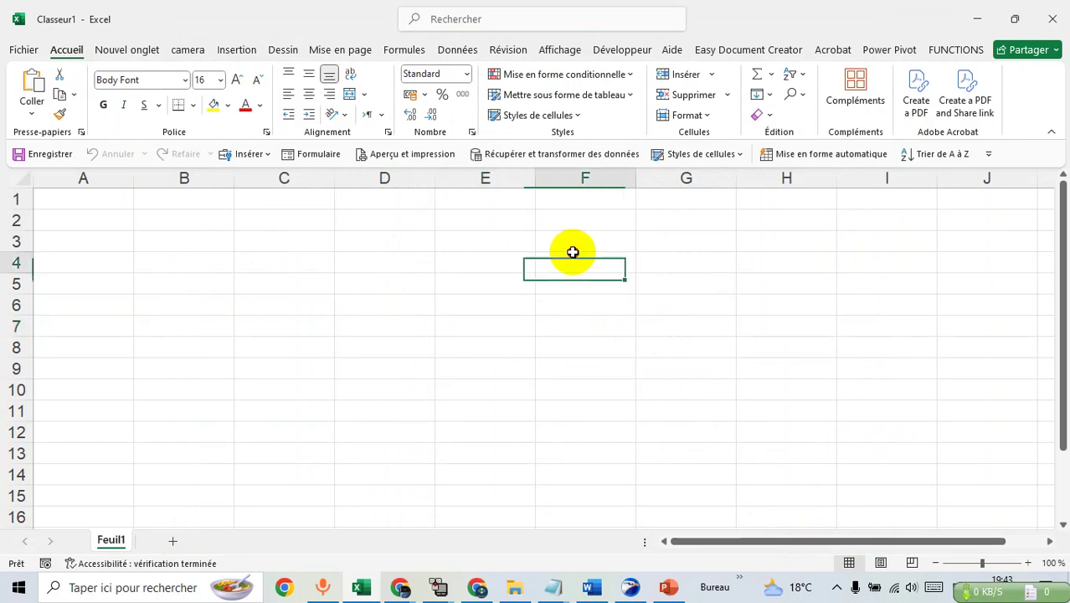
left_click(624, 53)
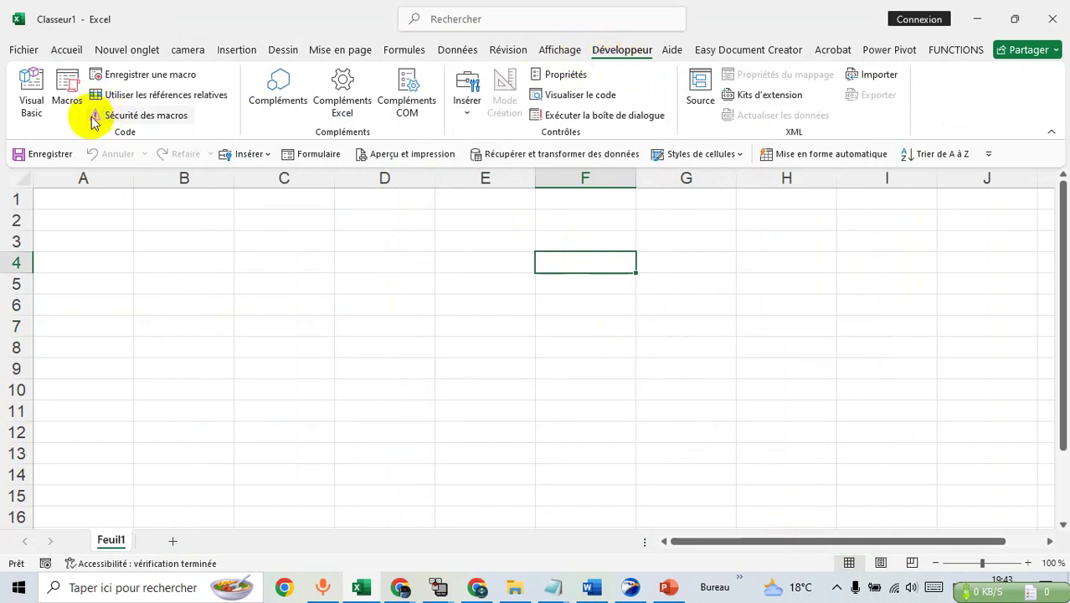
left_click(33, 88)
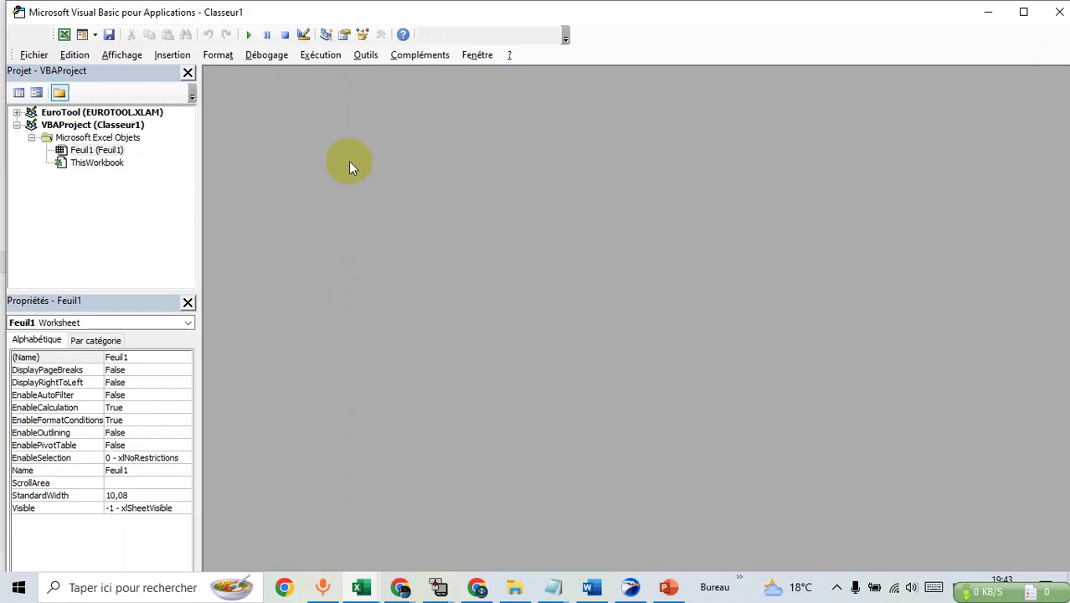
Insert a new UserForm and resize it to a height of 414.
left_click(172, 54)
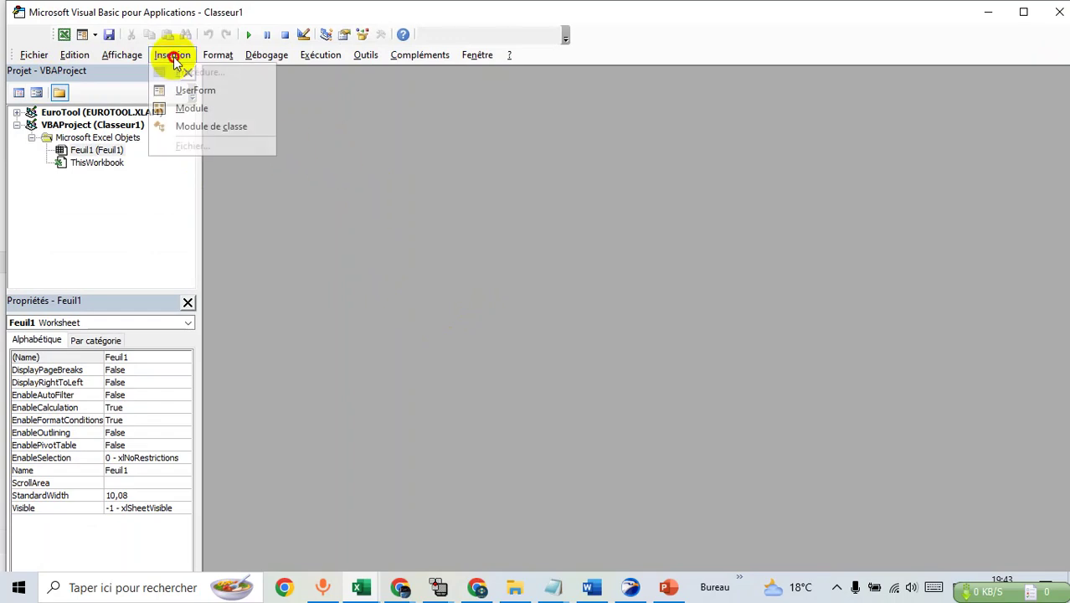
left_click(214, 92)
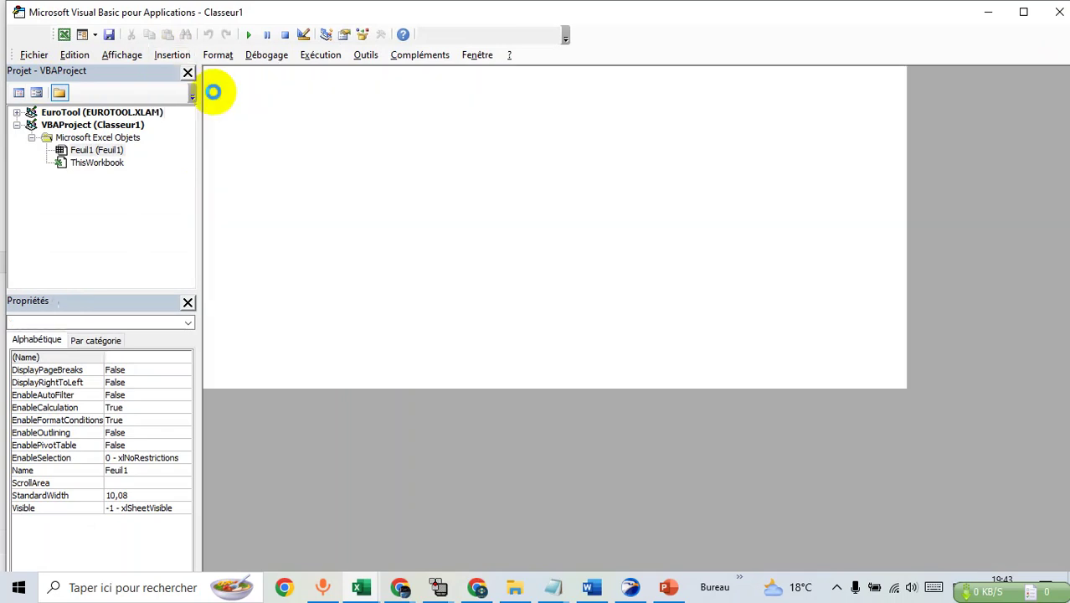
mouse_move(463, 263)
left_mouse_down()
mouse_move(943, 522)
mouse_move(930, 517)
left_mouse_up()
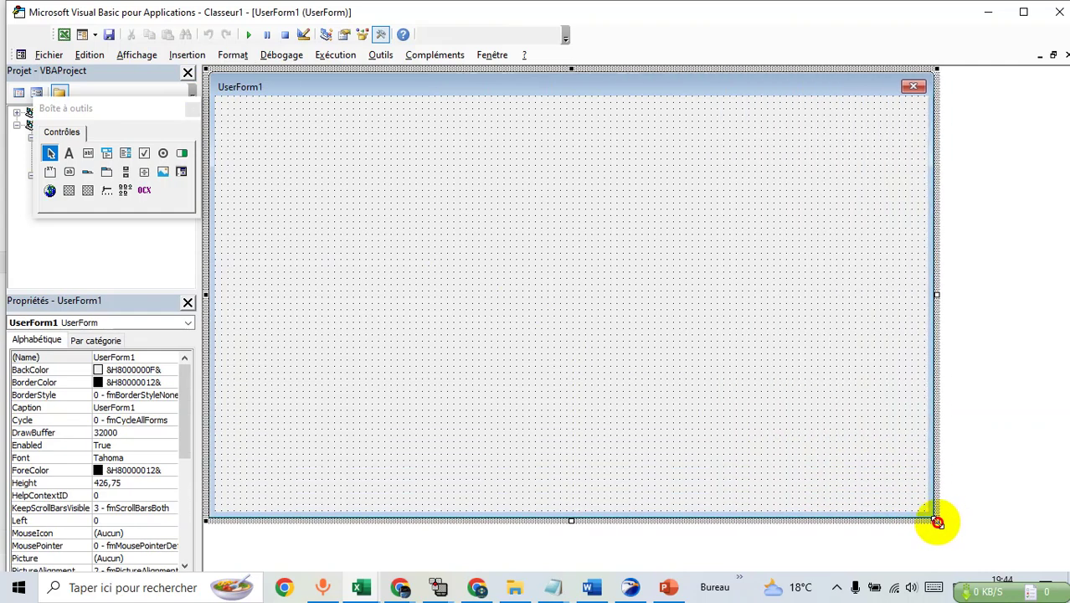
left_click_drag(931, 518, 916, 508)
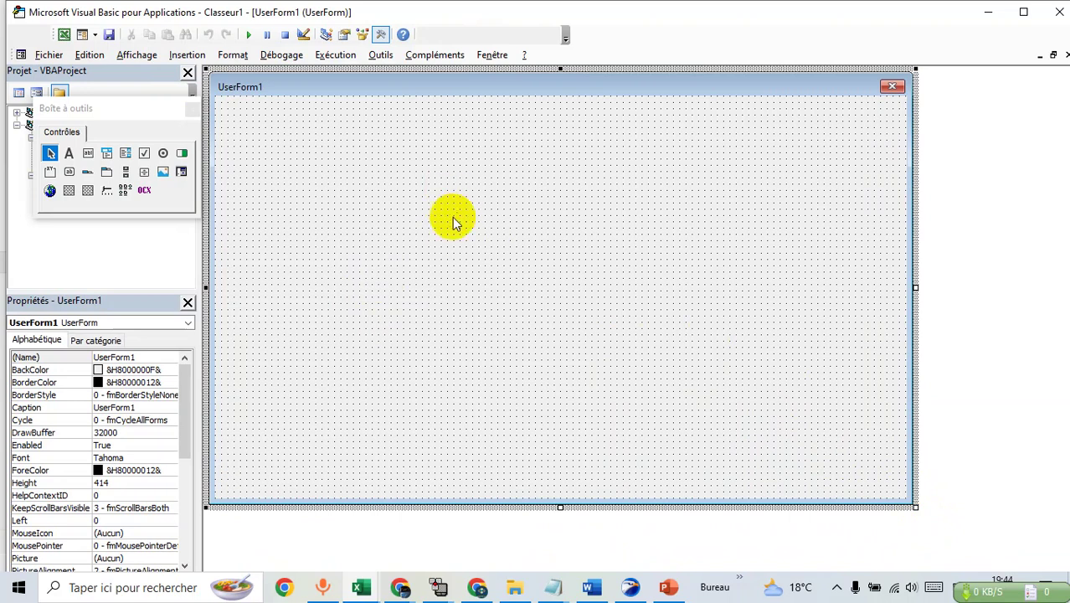
Glance at the PowerPoint slide, then select the form's Picture property.
left_click(675, 589)
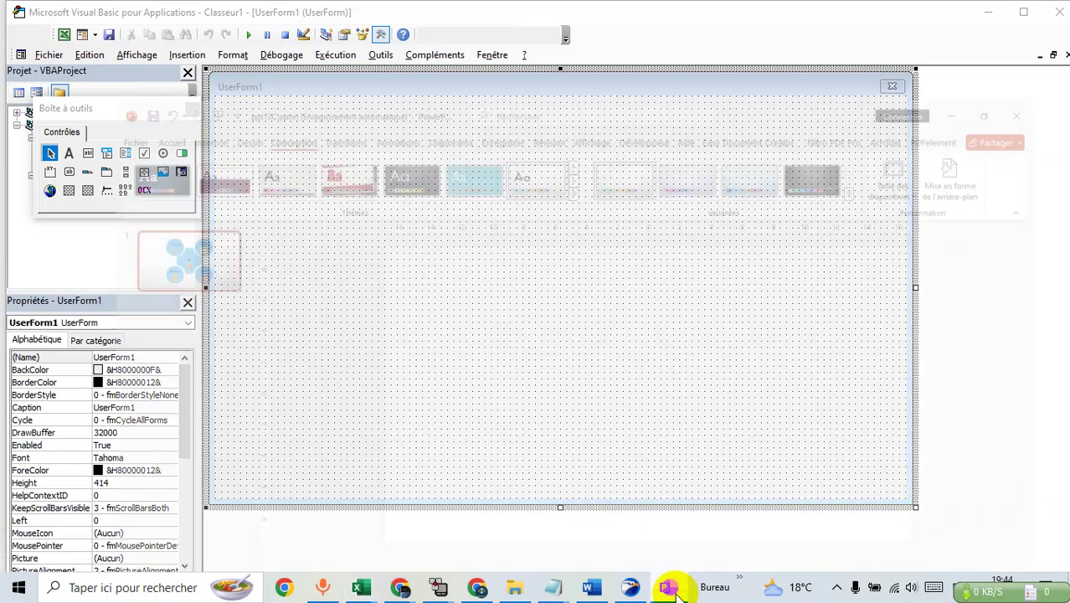
left_click(976, 13)
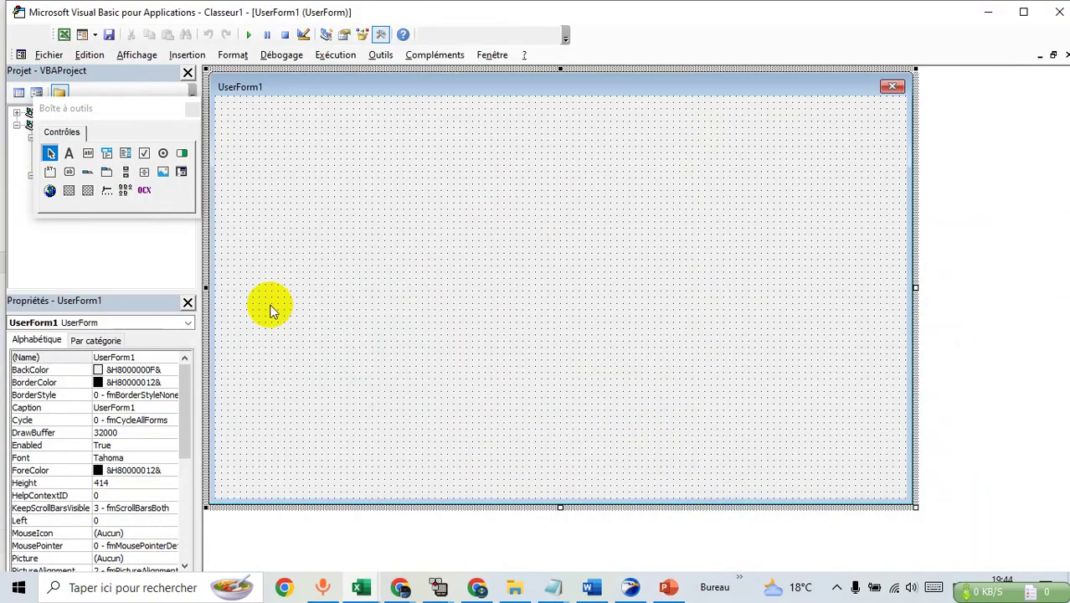
left_click_drag(191, 403, 180, 435)
left_click(139, 483)
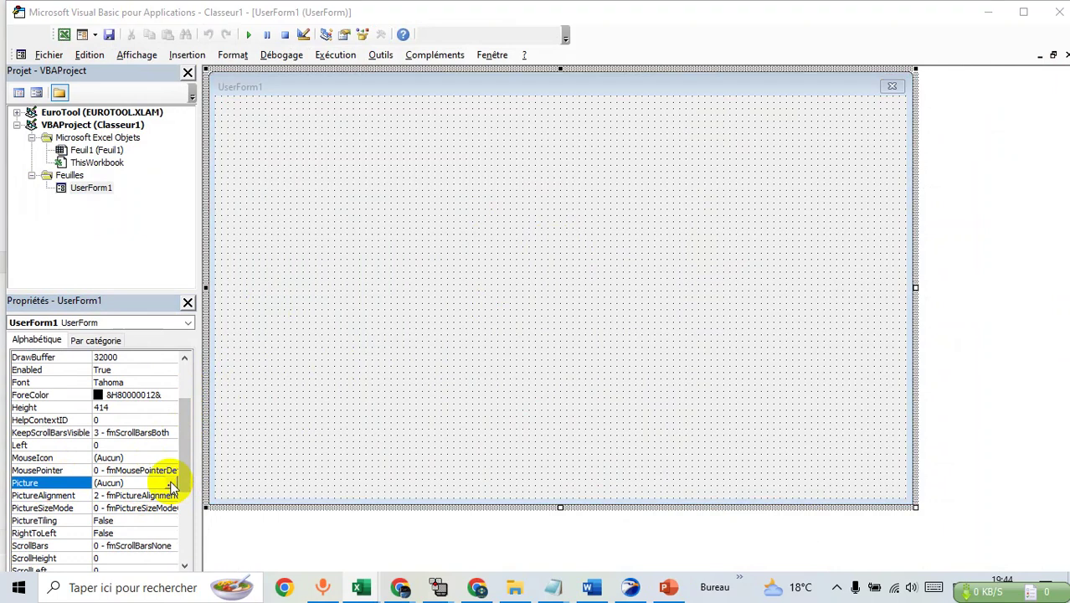
Load photo arriereplan.bmp as UserForm1's Picture and set PictureSizeMode to 1 - fmPictureSizeModeStretch.
left_click(171, 483)
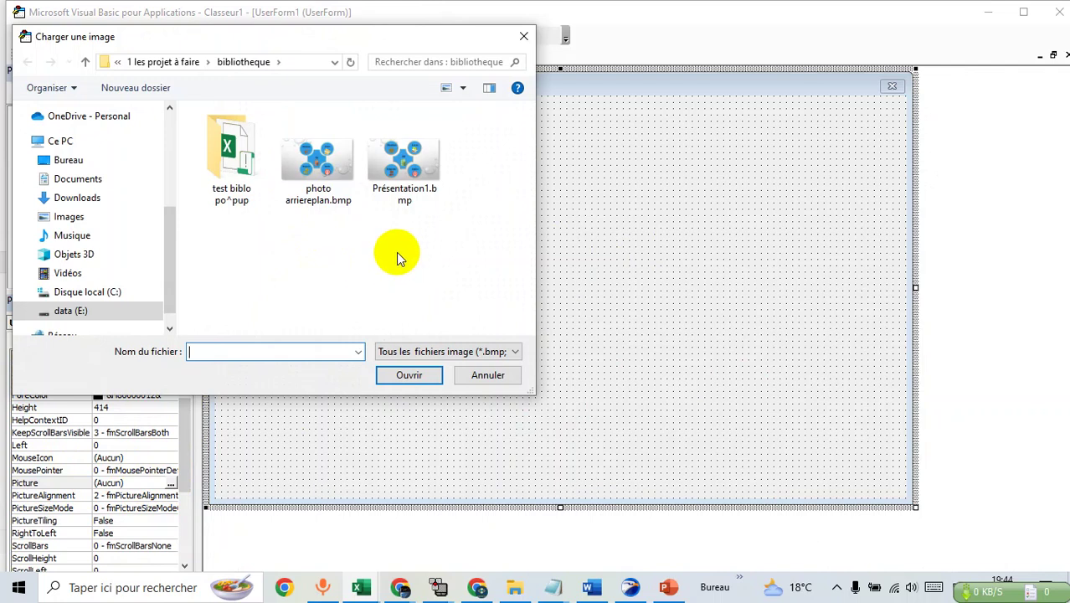
left_click(311, 163)
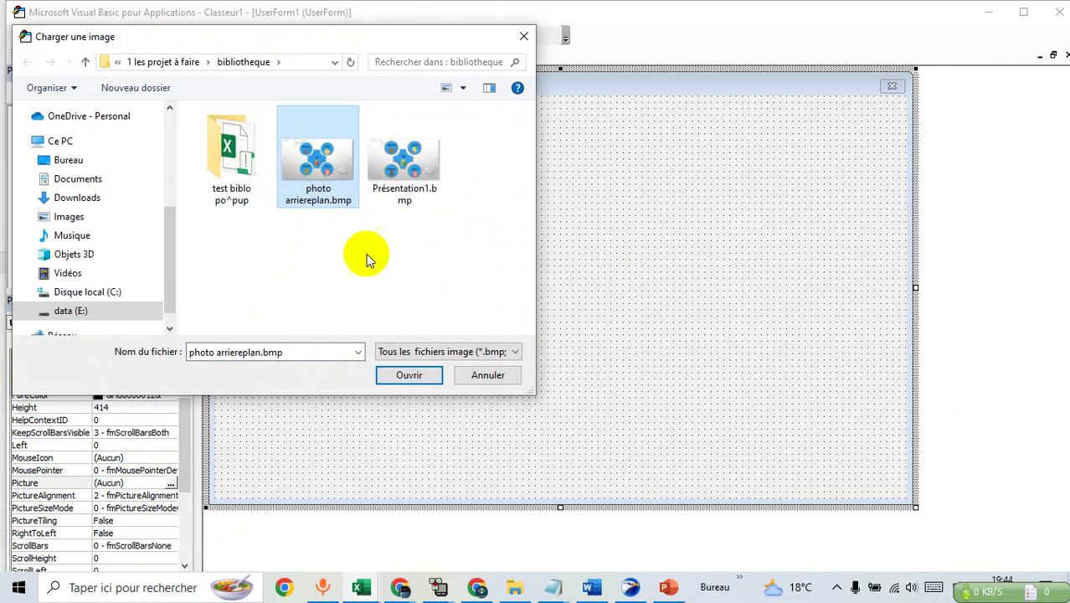
left_click(409, 375)
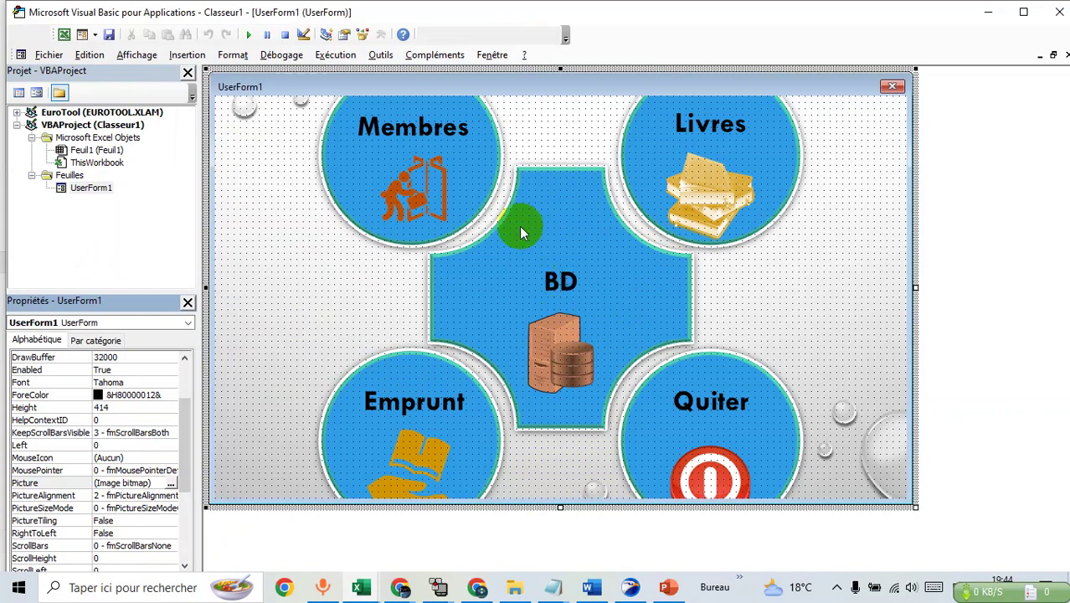
left_click(283, 291)
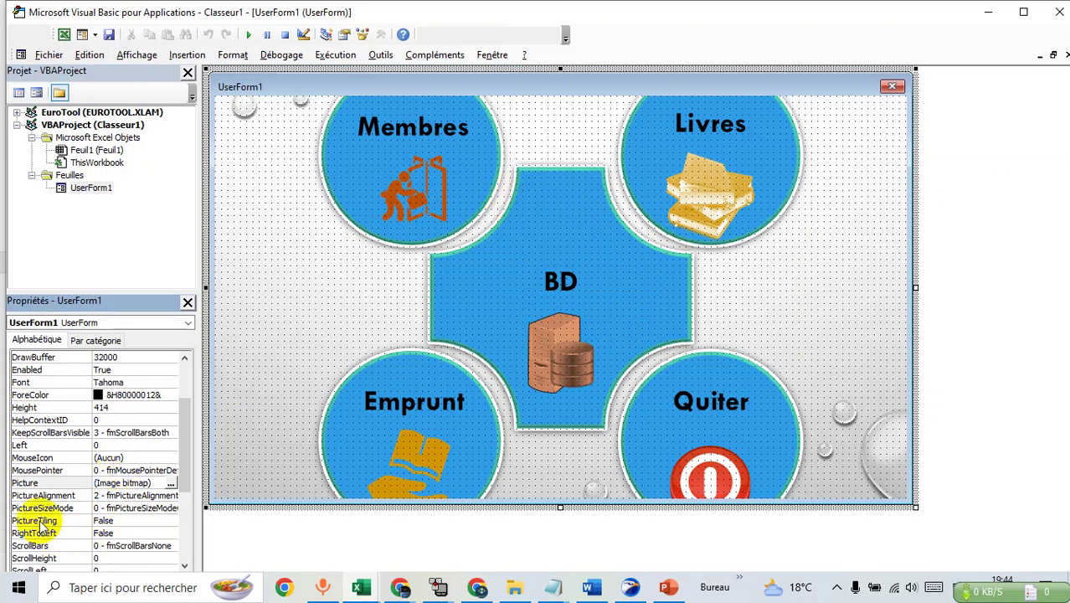
left_click(170, 514)
left_click(171, 510)
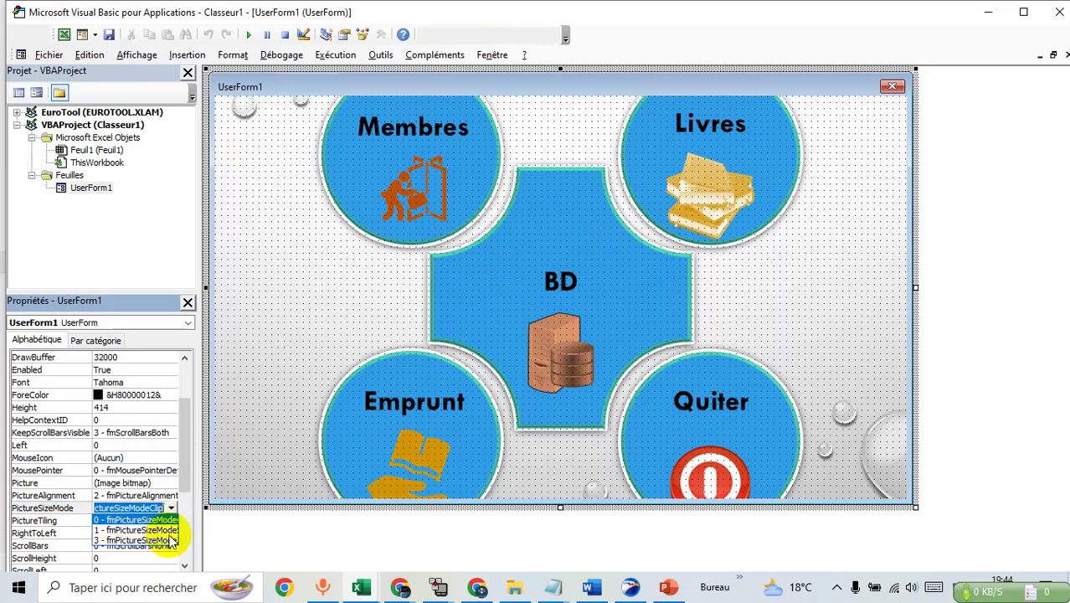
left_click(170, 531)
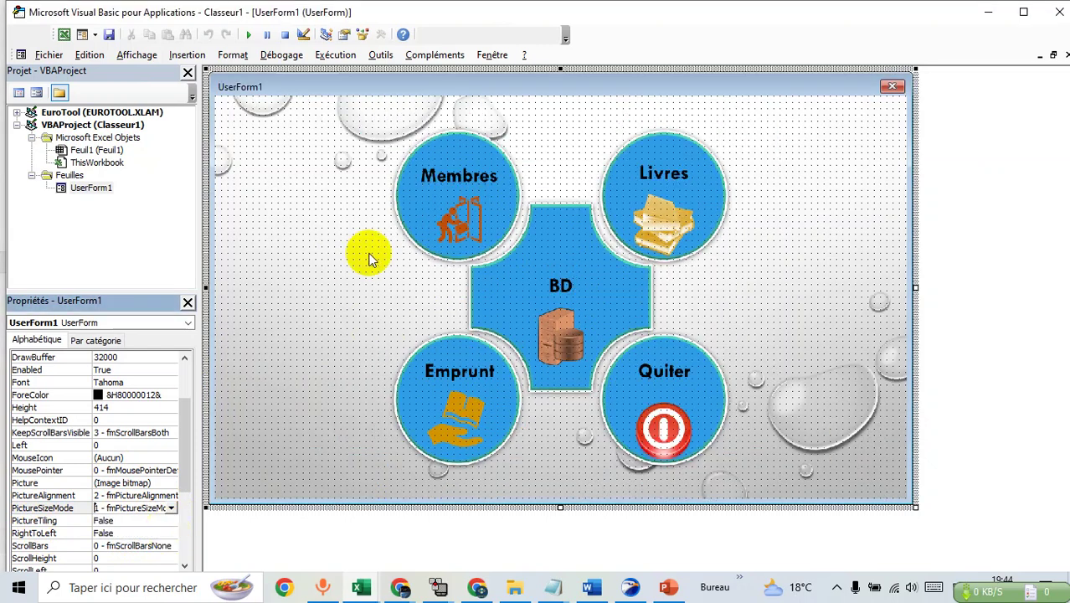
Show the Toolbox of form controls next to UserForm1.
left_click(742, 92)
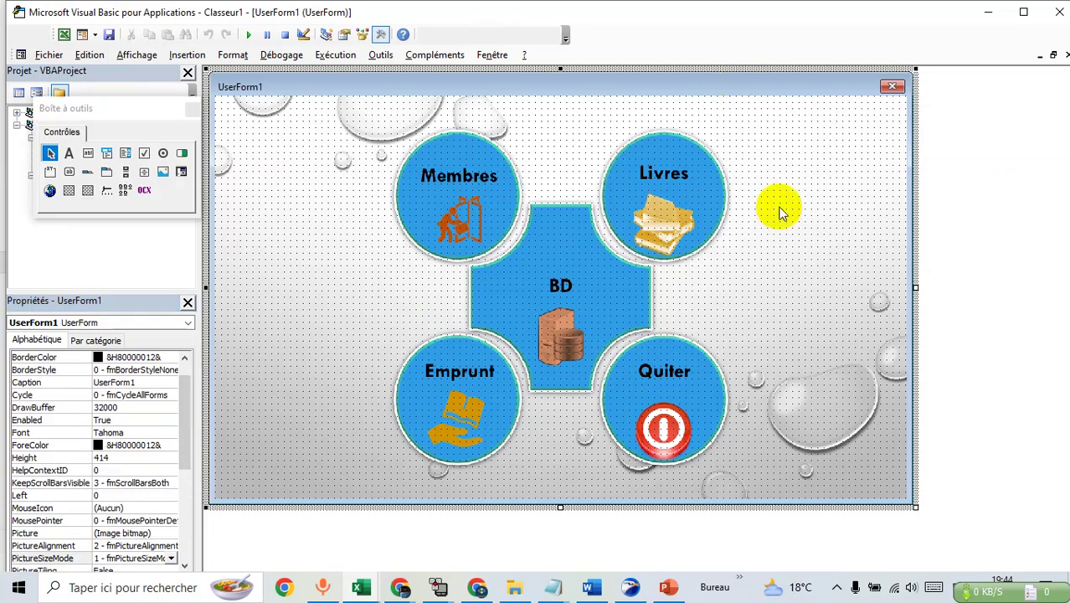
left_click(748, 83)
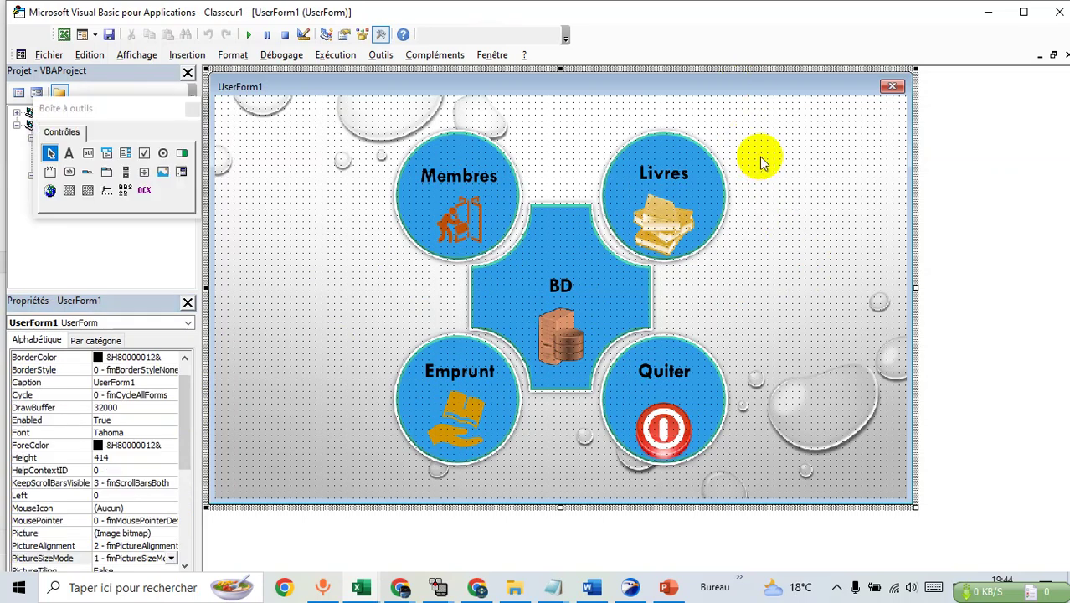
right_click(674, 204)
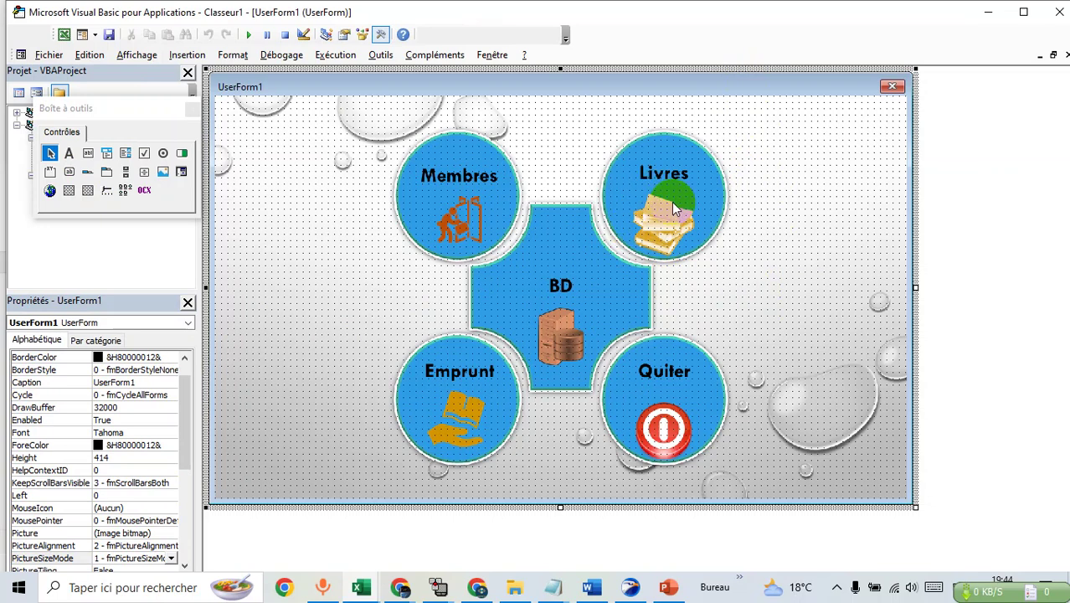
left_click(709, 208)
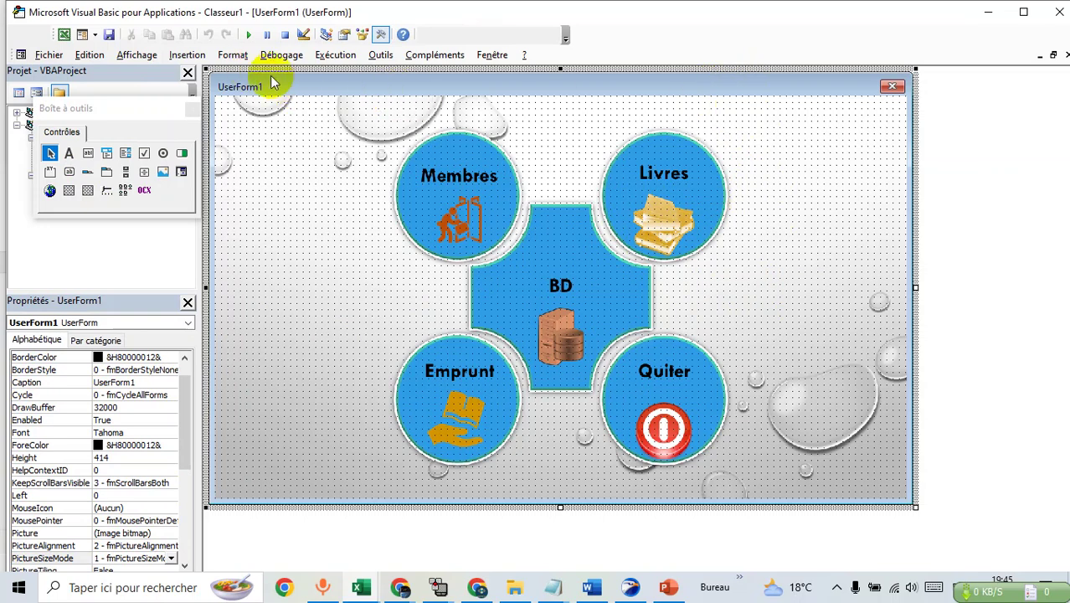
Run UserForm1 as a preview, close it, and dock the Toolbox over the Properties window.
left_click(249, 35)
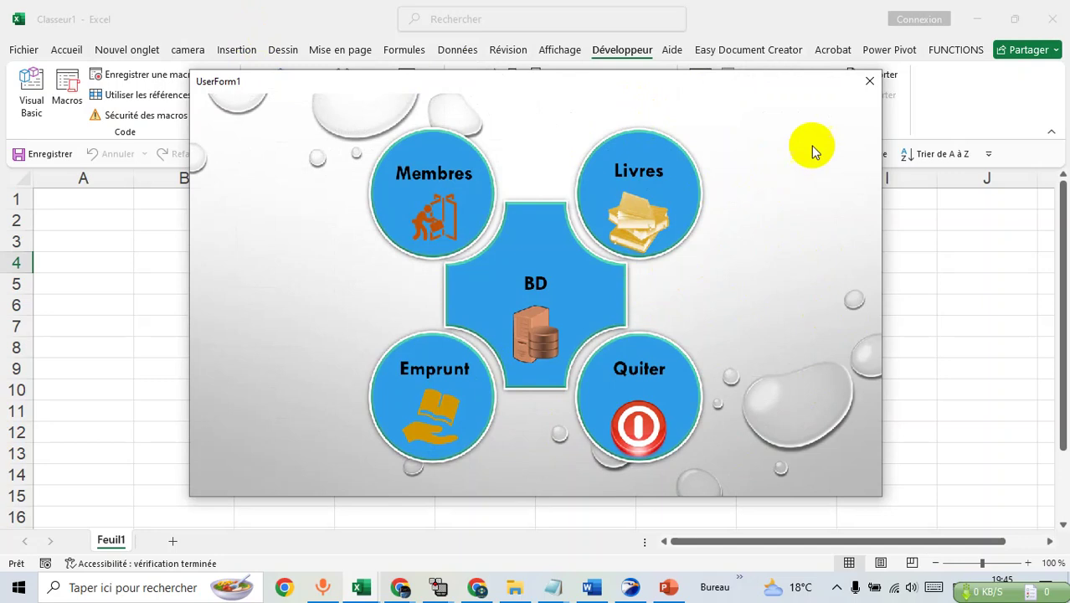
left_click(871, 84)
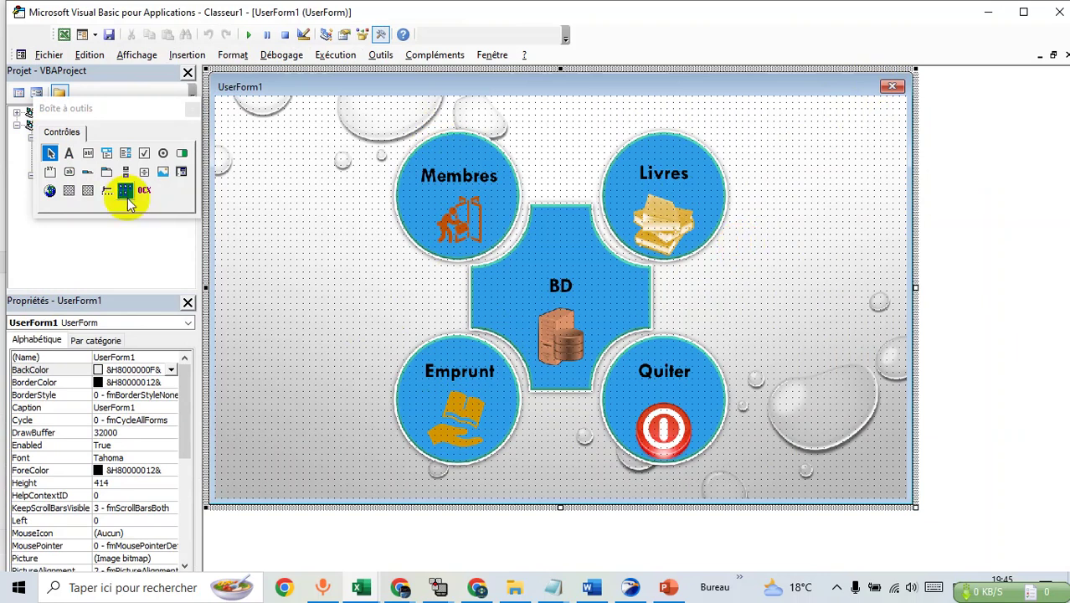
left_click_drag(143, 108, 122, 334)
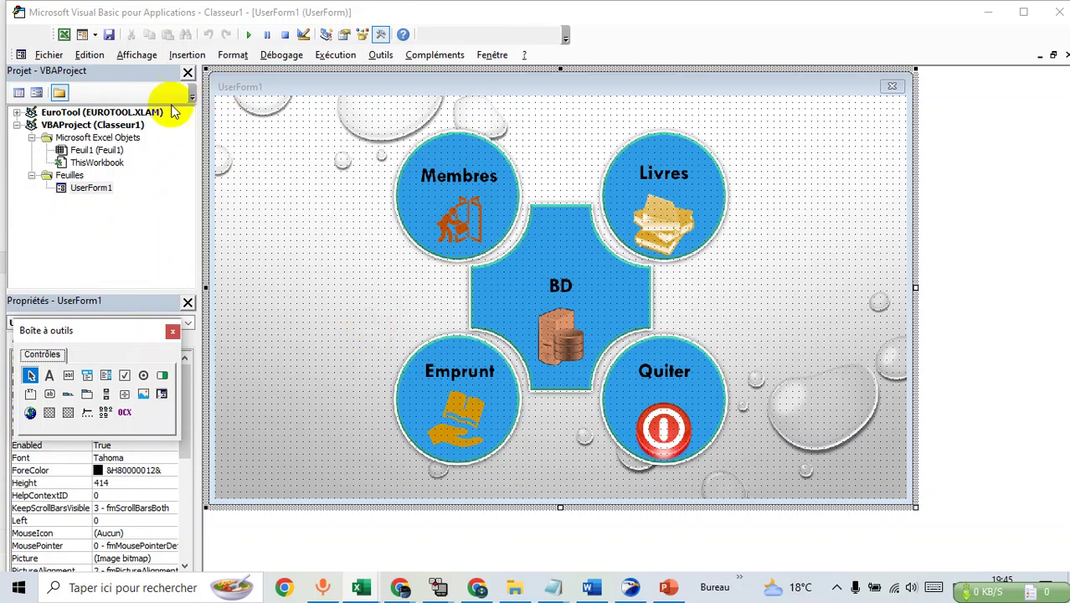
left_click(259, 256)
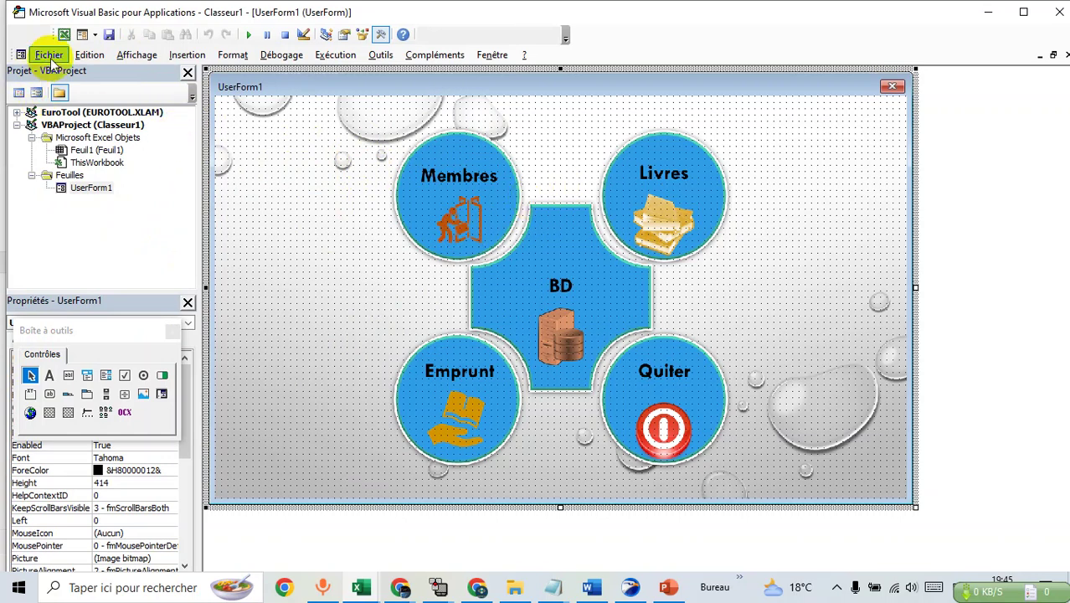
Save the workbook as 'gestion biblo', type Classeur Excel (prenant en charge les macros), in test biblo po^pup.
left_click(64, 34)
left_click(21, 48)
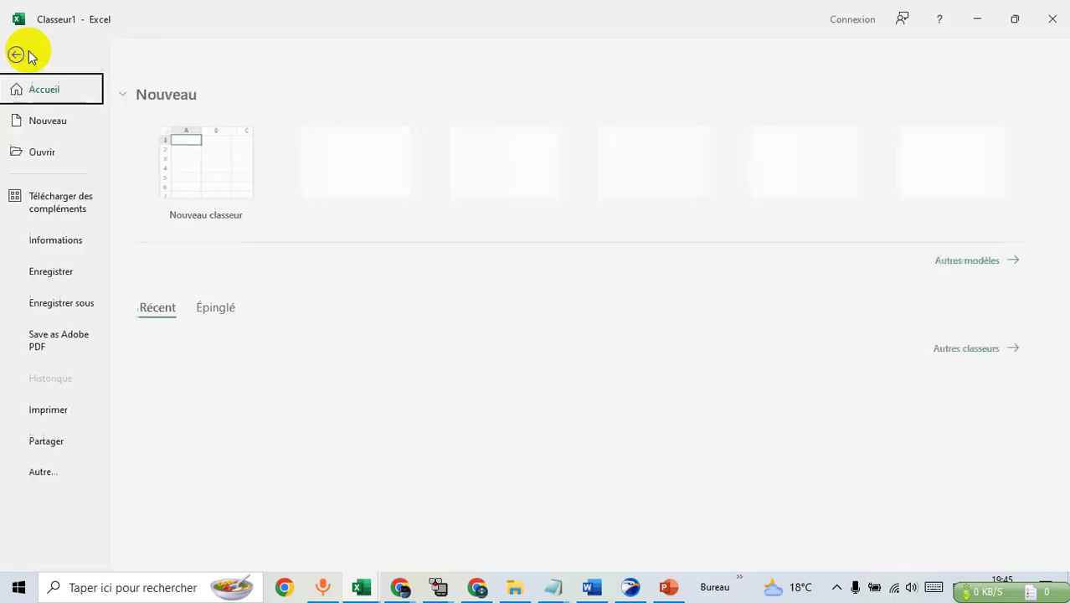
left_click(88, 303)
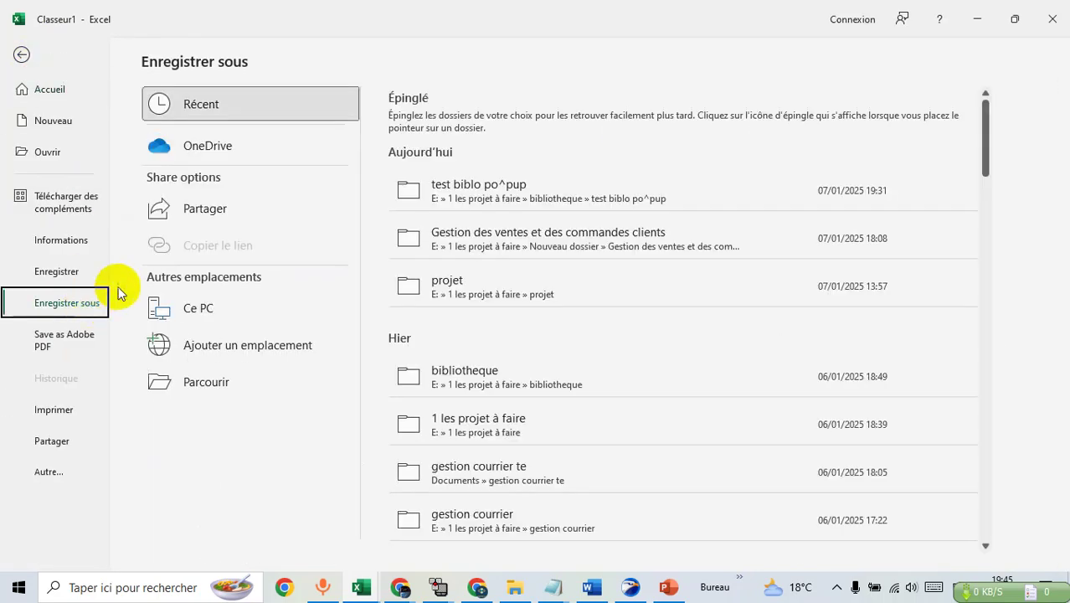
left_click(541, 201)
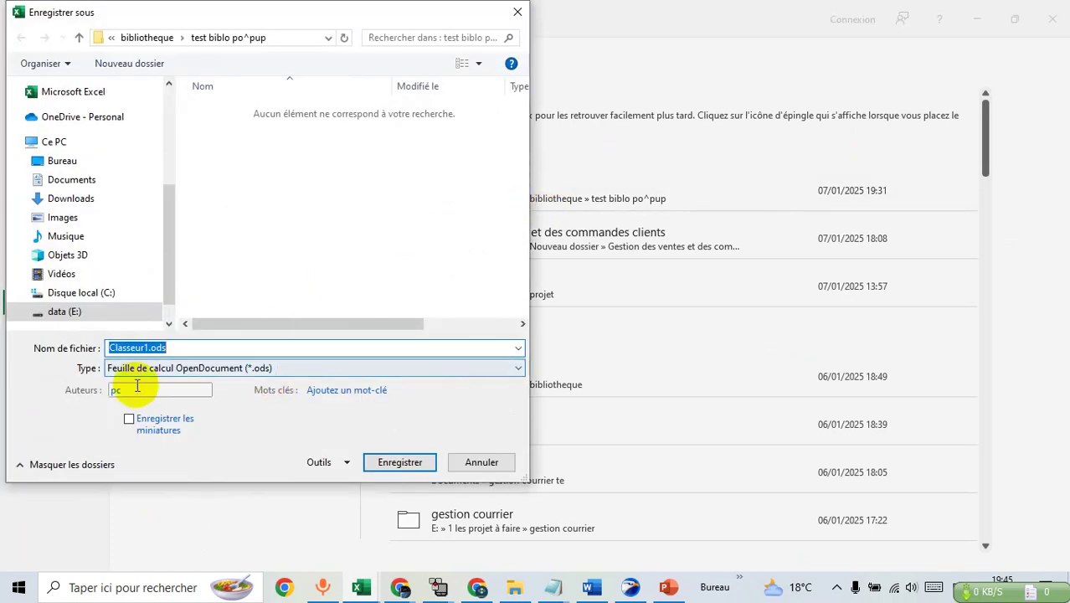
left_click(269, 369)
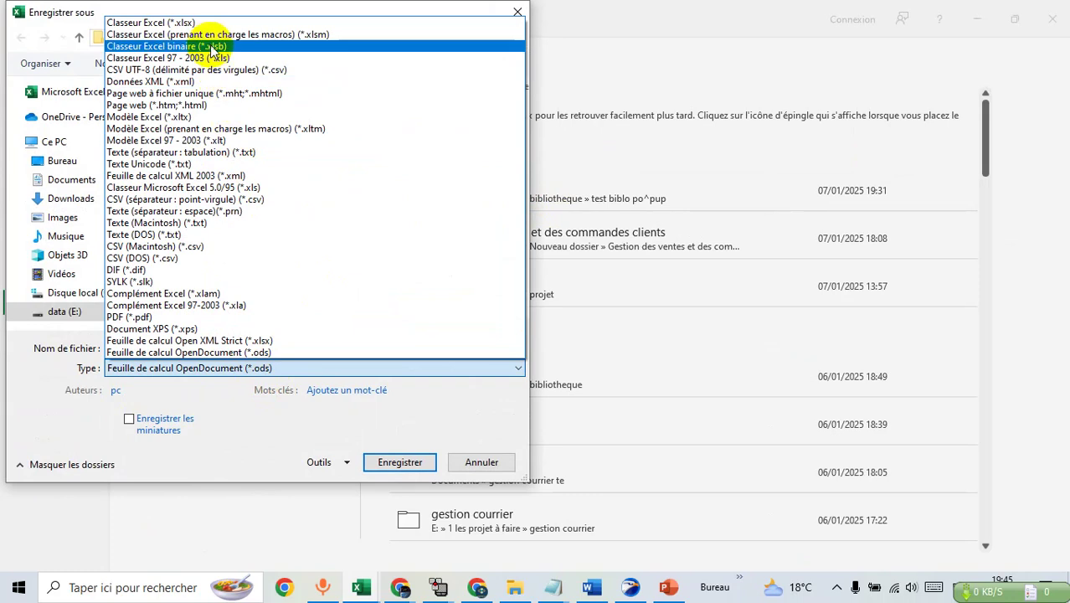
left_click(258, 35)
double_click(198, 348)
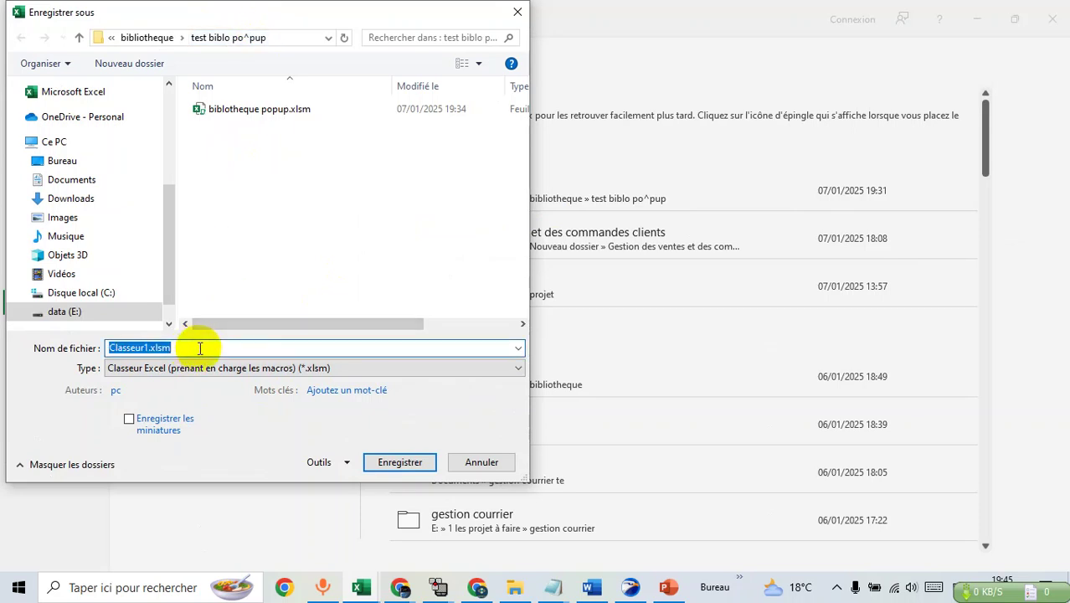
type("gestion biblo")
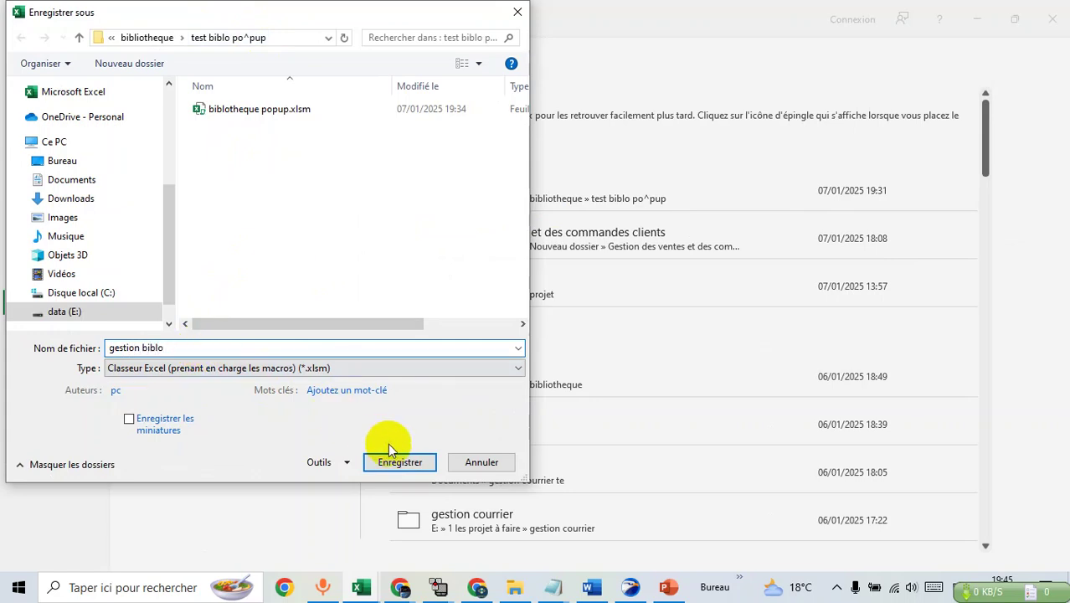
left_click(401, 462)
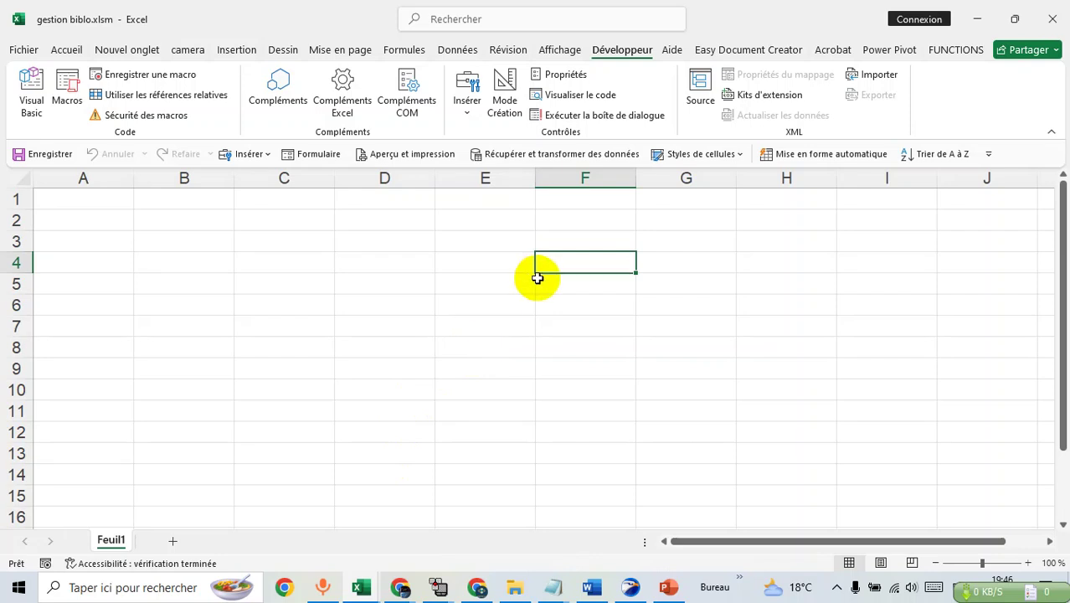
left_click(657, 344)
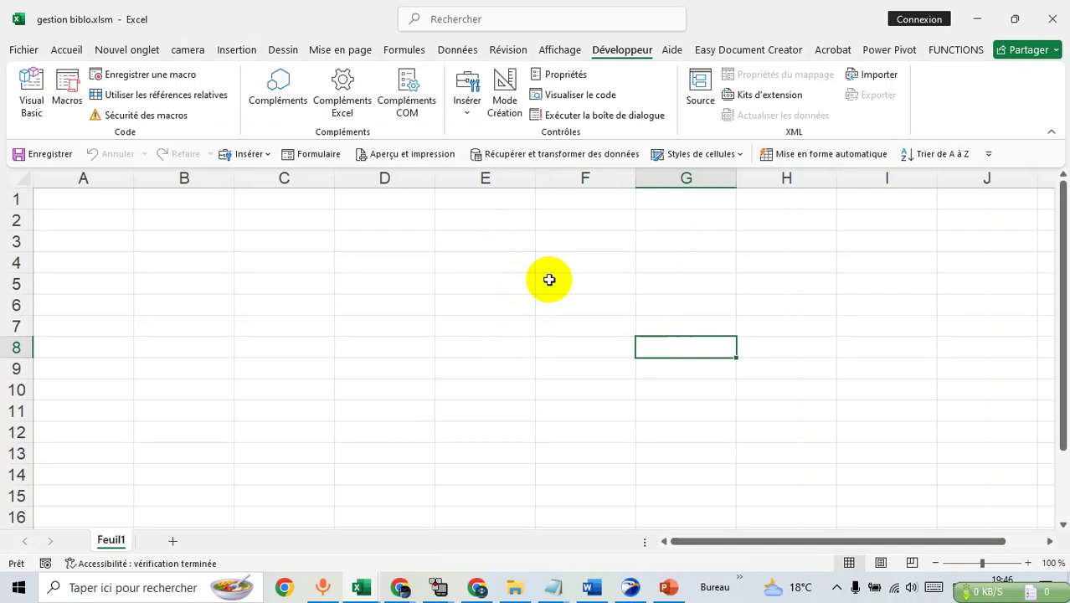
left_click(551, 281)
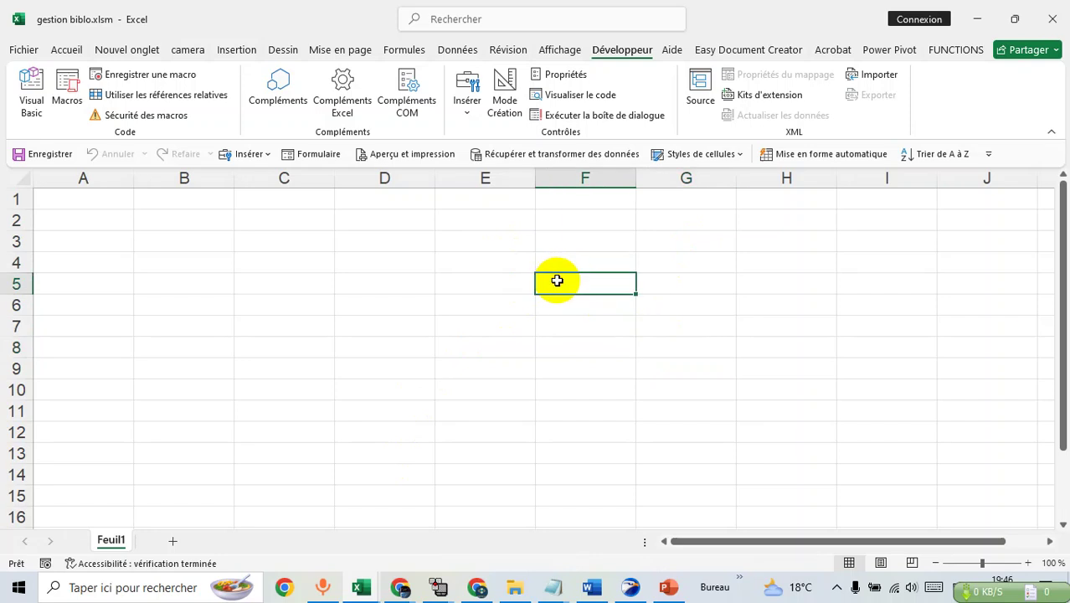